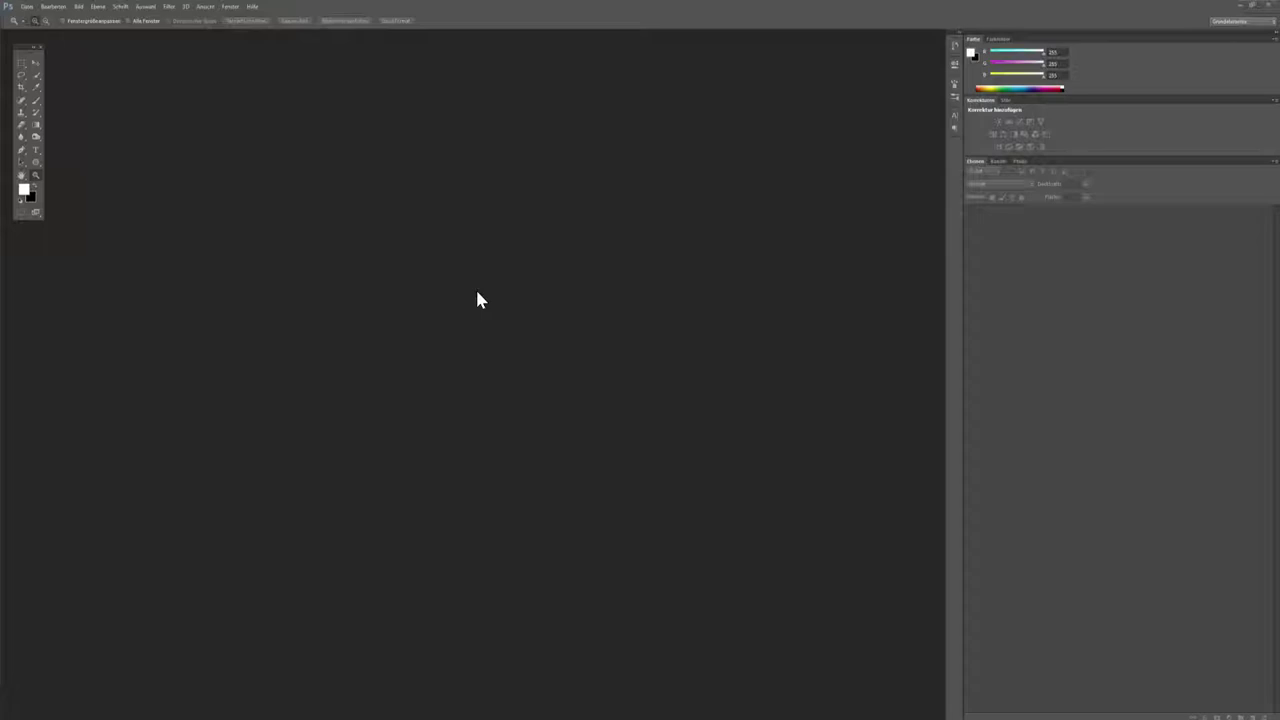
- Open the 'wall' image from Tutorials and convert its Hintergrund layer into Ebene 0
{"action": "left_click", "coordinate": [27, 6]}
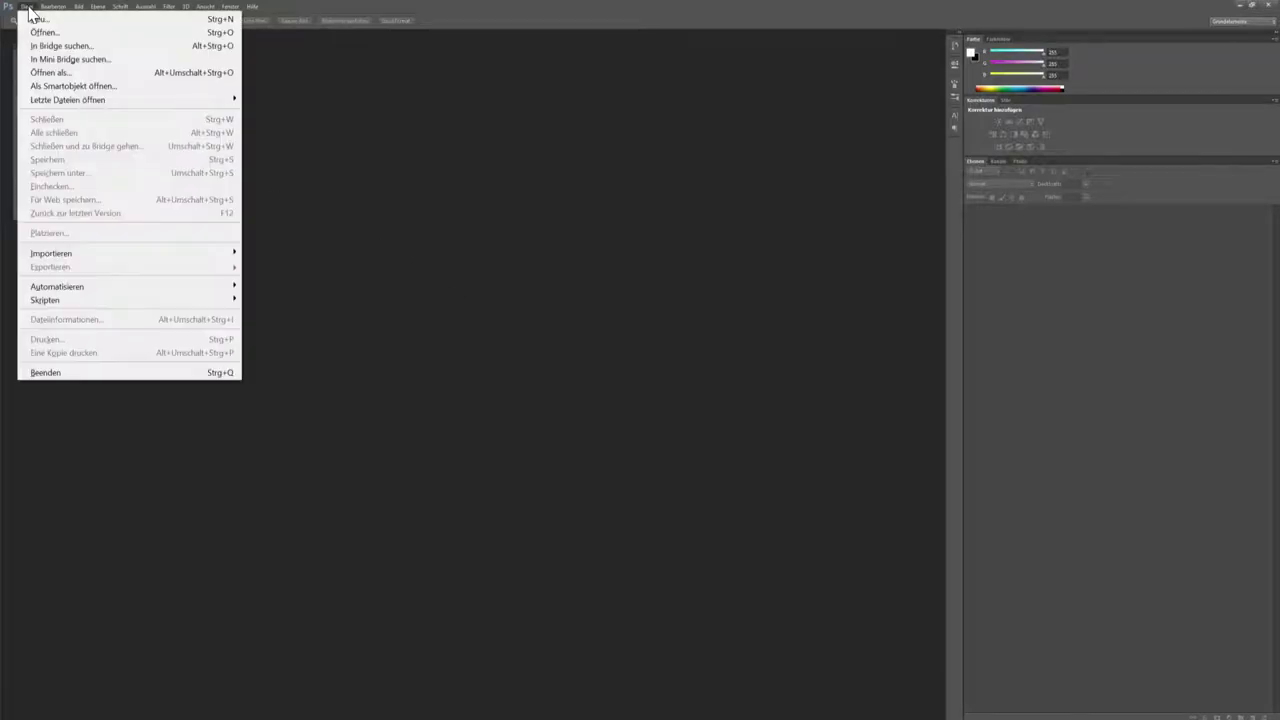
{"action": "left_click", "coordinate": [30, 34]}
{"action": "scroll", "coordinate": [575, 340], "scroll_direction": "down", "scroll_amount": 5}
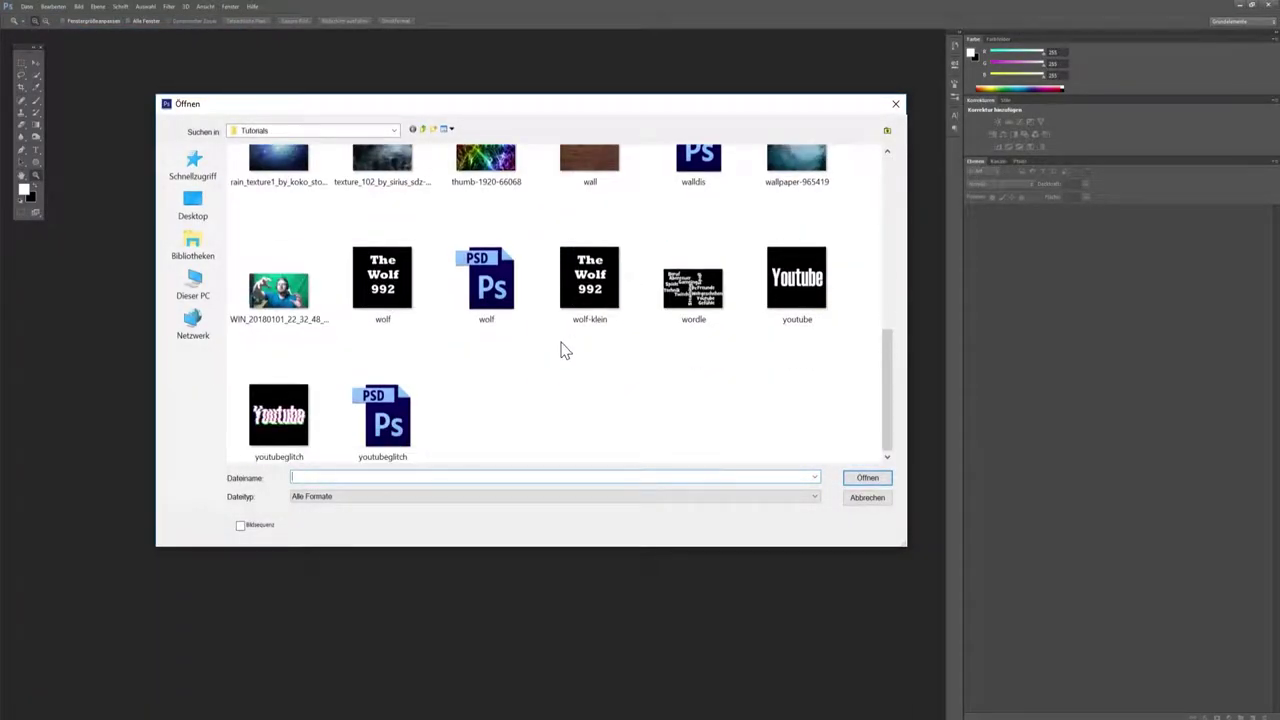
{"action": "scroll", "coordinate": [580, 330], "scroll_direction": "up", "scroll_amount": 2}
{"action": "left_click", "coordinate": [603, 358]}
{"action": "left_click", "coordinate": [887, 479]}
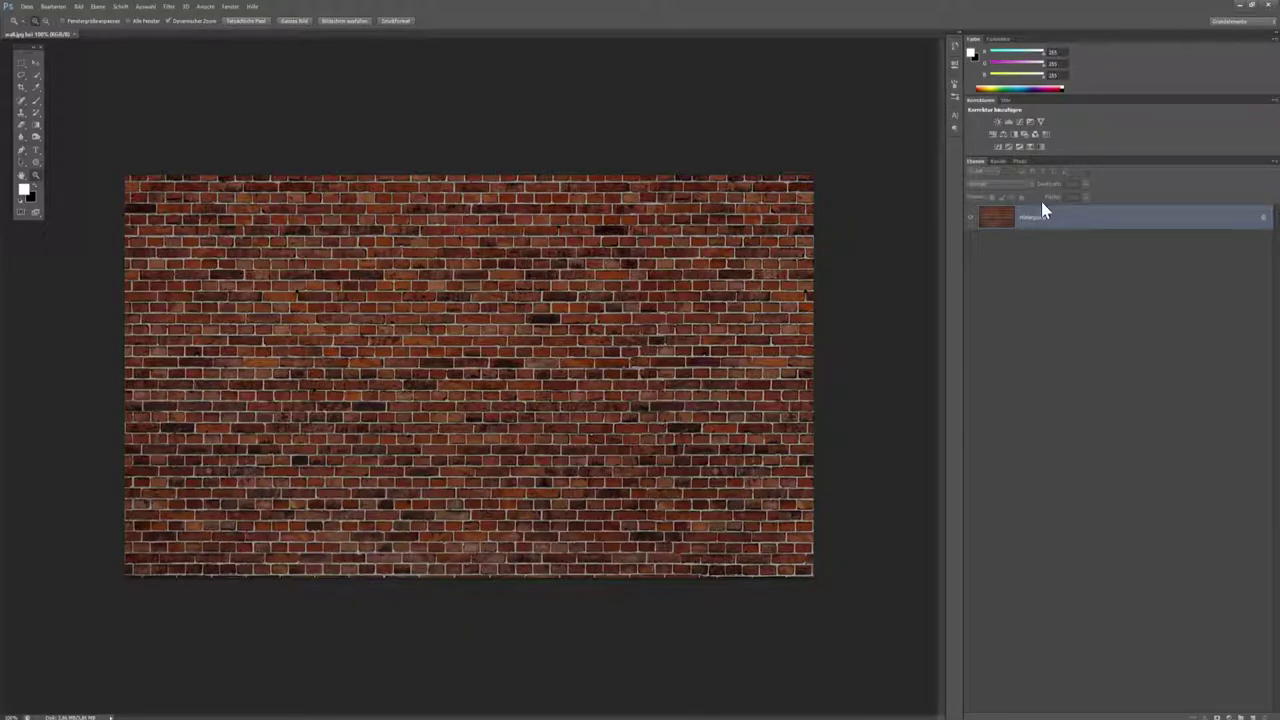
{"action": "double_click", "coordinate": [1070, 218]}
{"action": "left_click", "coordinate": [935, 324]}
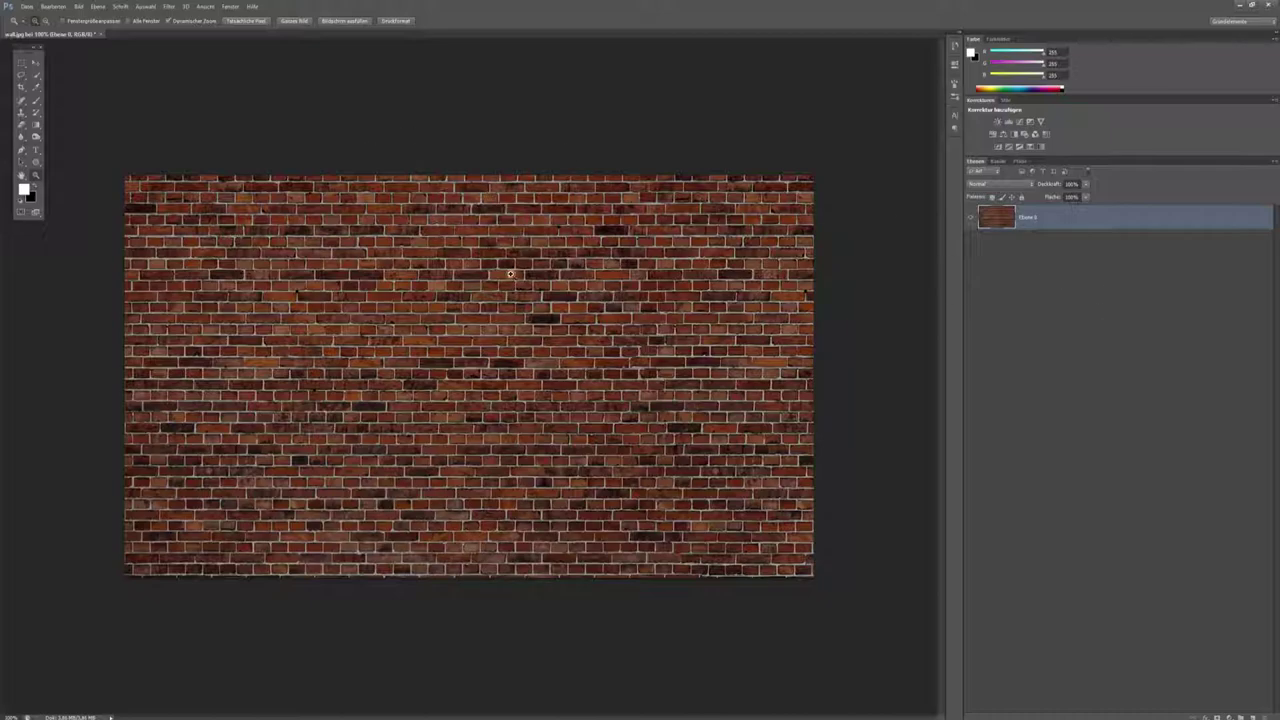
- Apply a small-radius Gaussian blur to the wall, then desaturate it to grey
{"action": "left_click", "coordinate": [172, 7]}
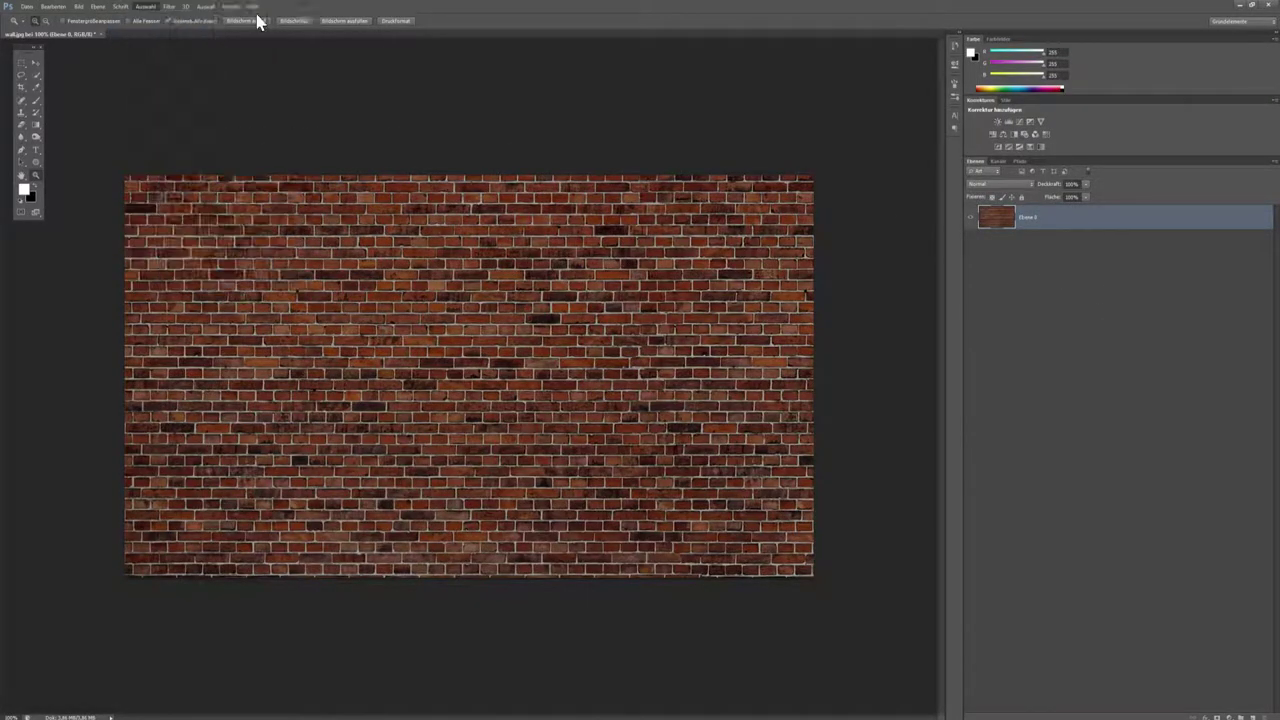
{"action": "left_click", "coordinate": [170, 7]}
{"action": "mouse_move", "coordinate": [211, 240]}
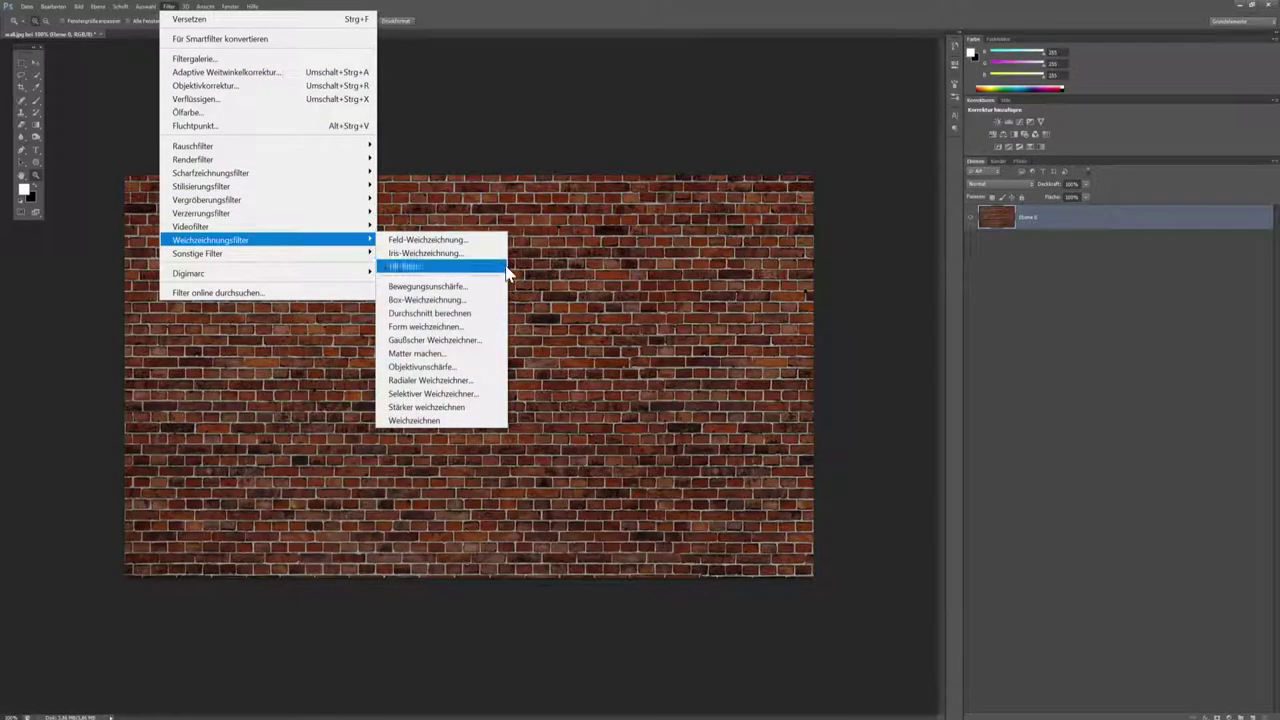
{"action": "left_click", "coordinate": [481, 341]}
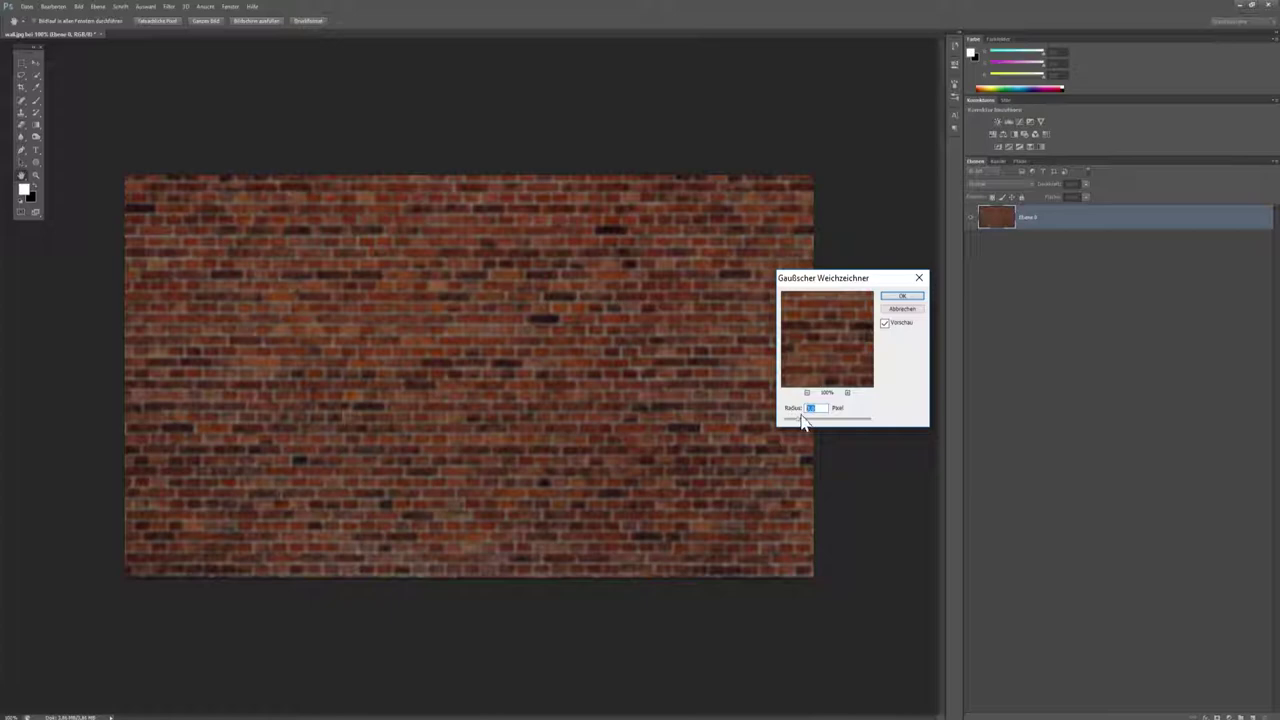
{"action": "left_click", "coordinate": [902, 297]}
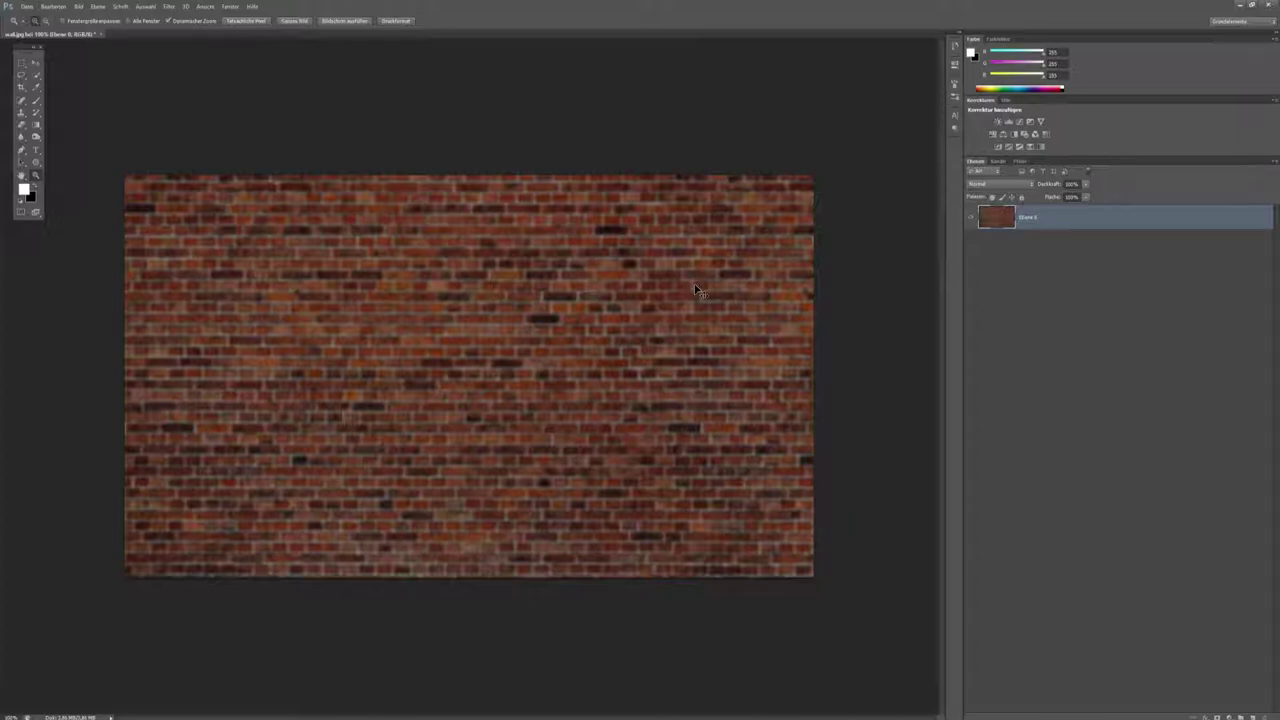
{"action": "key", "text": "ctrl+shift+u"}
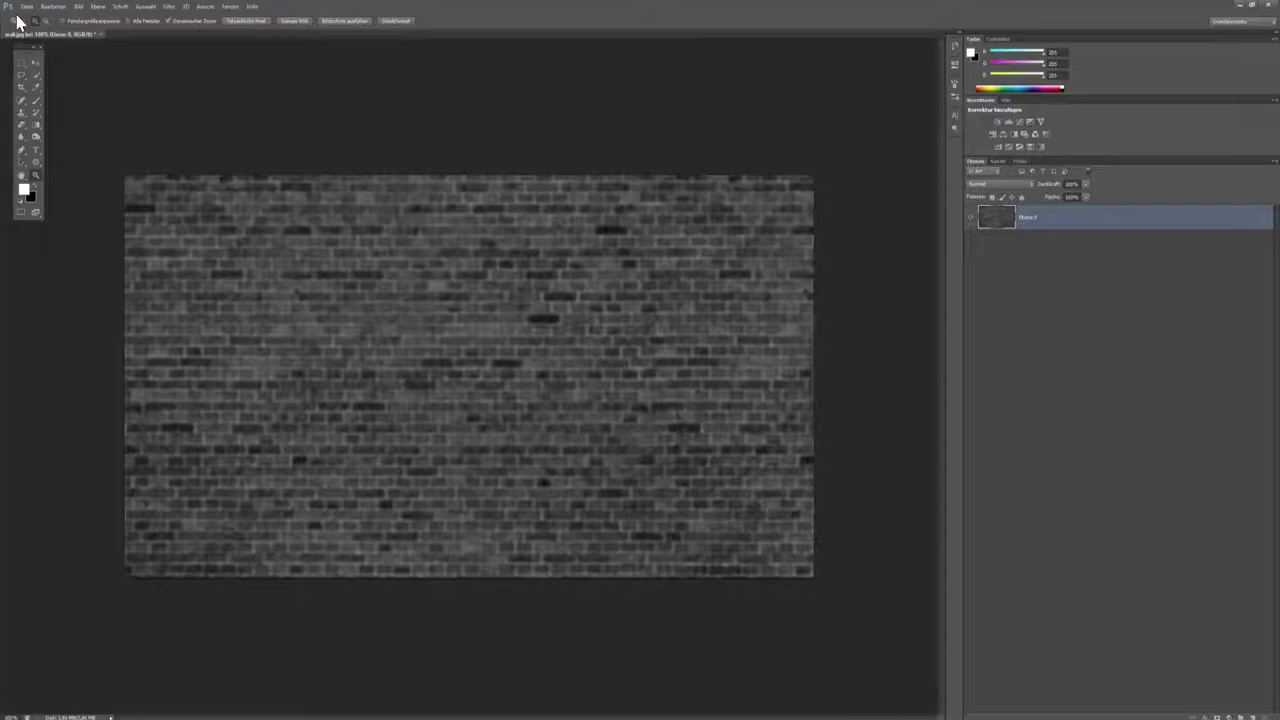
- Save the grey wall as walldis in Tutorials, overwriting the existing file, and close it
{"action": "left_click", "coordinate": [26, 6]}
{"action": "left_click", "coordinate": [90, 170]}
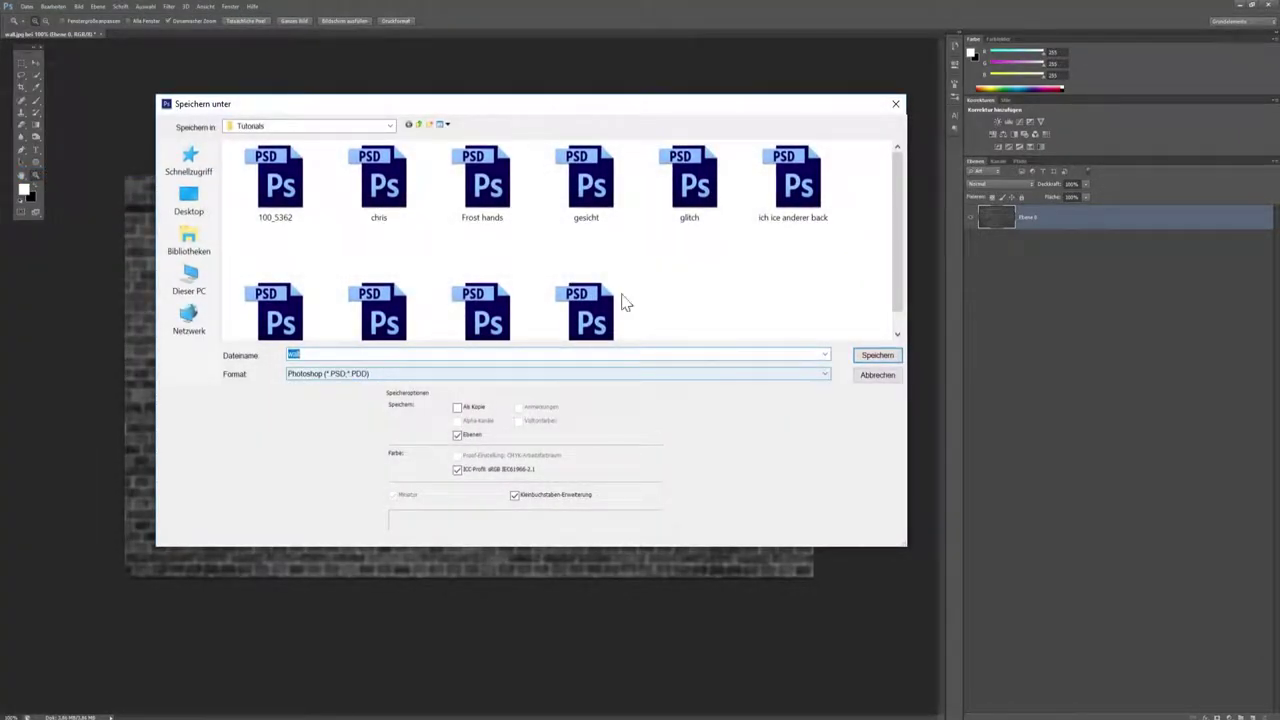
{"action": "scroll", "coordinate": [620, 300], "scroll_direction": "down", "scroll_amount": 1}
{"action": "left_click", "coordinate": [405, 313]}
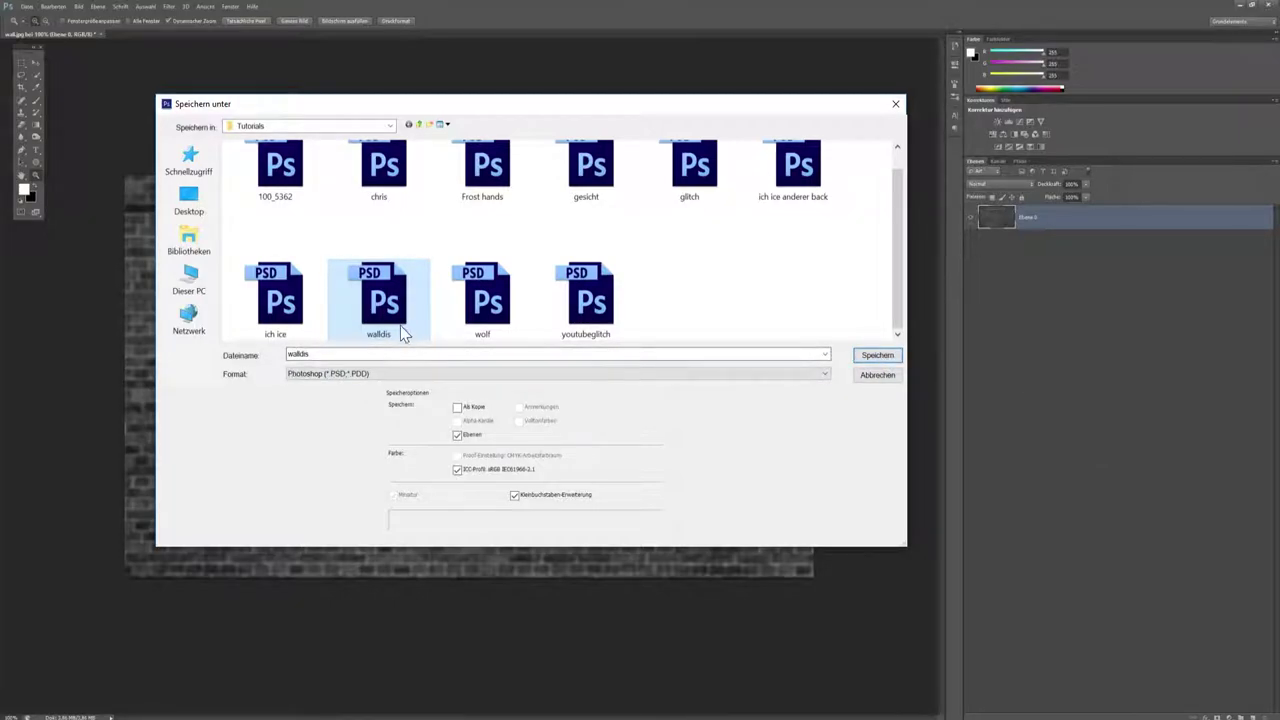
{"action": "left_click", "coordinate": [877, 355]}
{"action": "left_click", "coordinate": [605, 267]}
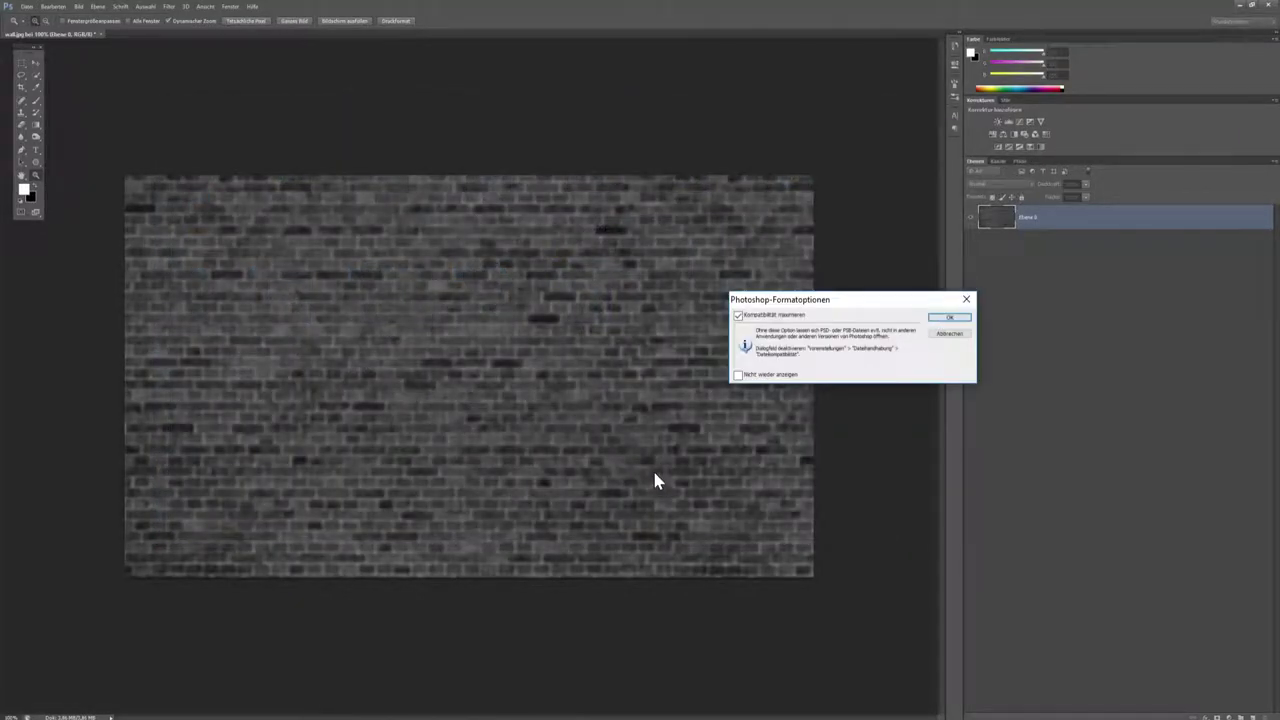
{"action": "left_click", "coordinate": [941, 320]}
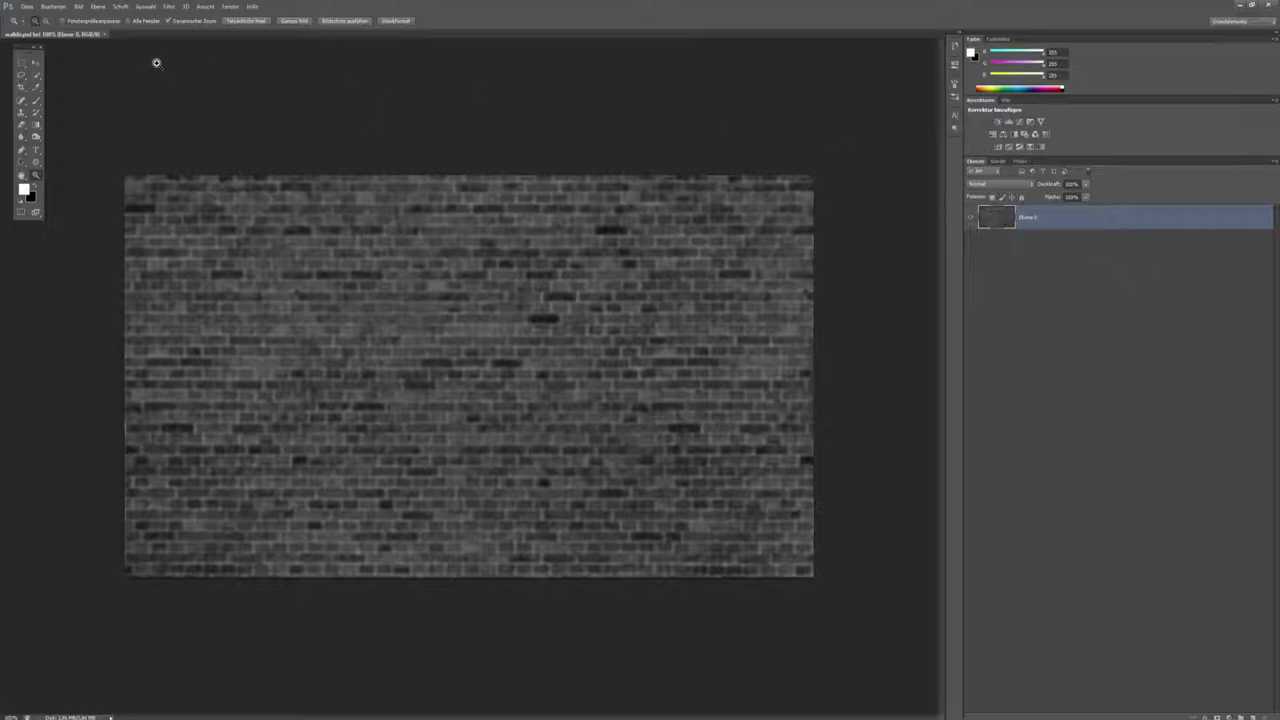
{"action": "left_click", "coordinate": [104, 34]}
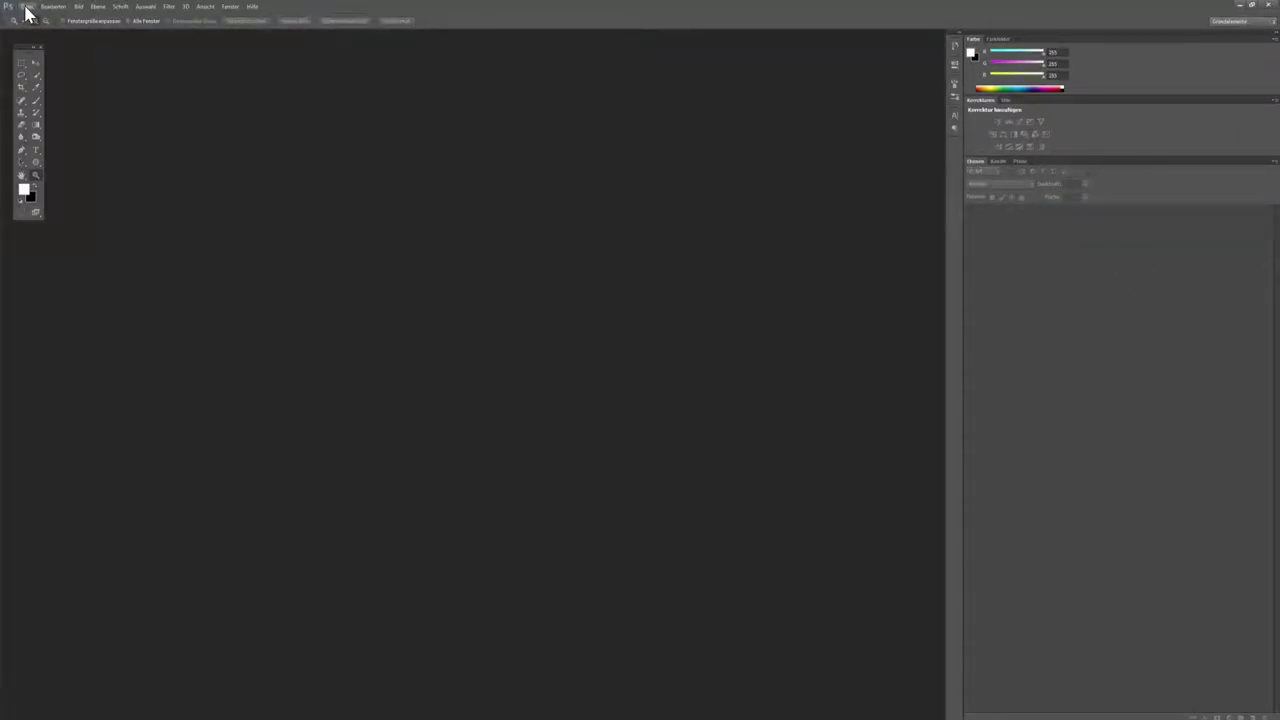
- Reopen the original 'wall' image and convert its Hintergrund layer into Ebene 0
{"action": "left_click", "coordinate": [27, 8]}
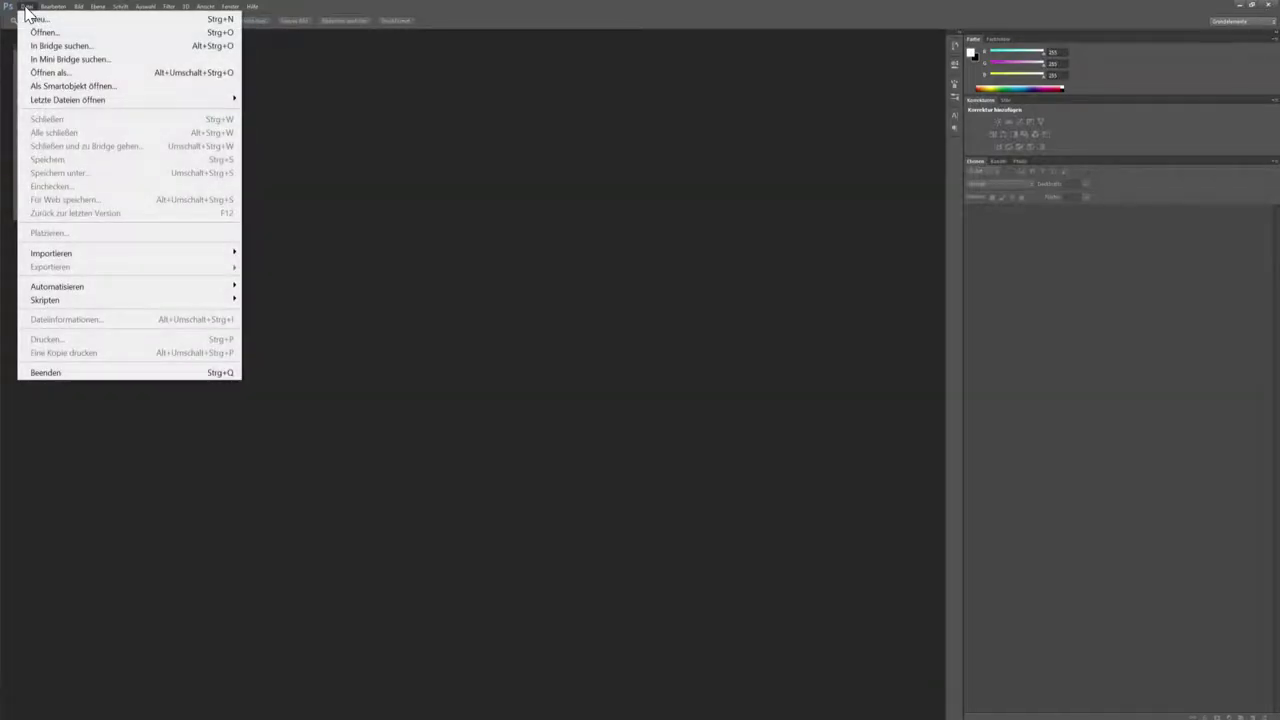
{"action": "left_click", "coordinate": [45, 32]}
{"action": "scroll", "coordinate": [552, 329], "scroll_direction": "down", "scroll_amount": 10}
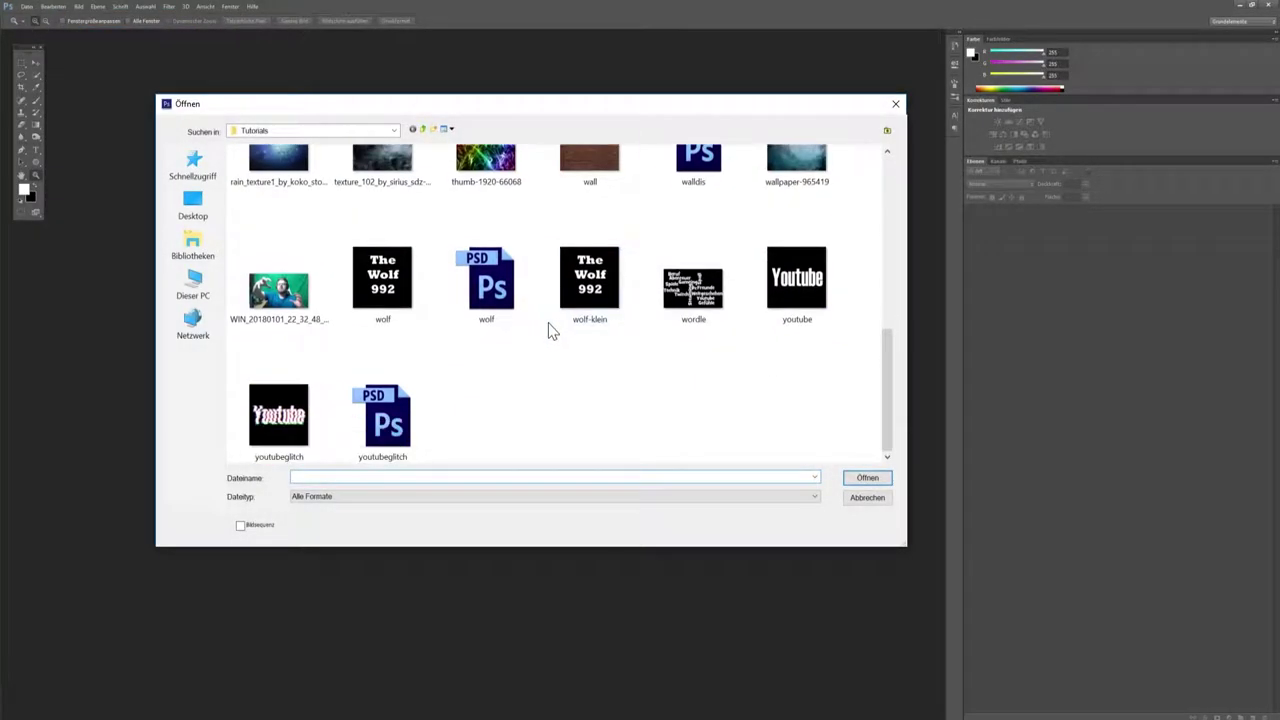
{"action": "left_click", "coordinate": [589, 162]}
{"action": "left_click", "coordinate": [866, 477]}
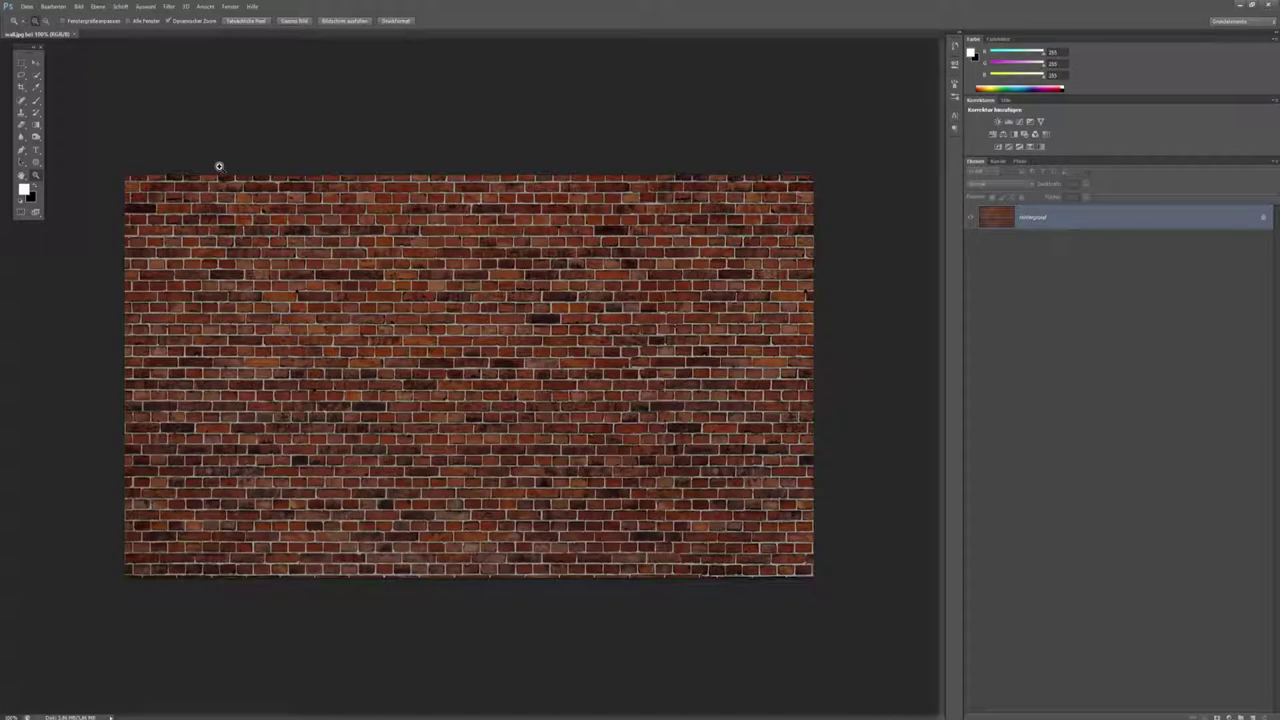
{"action": "double_click", "coordinate": [1135, 218]}
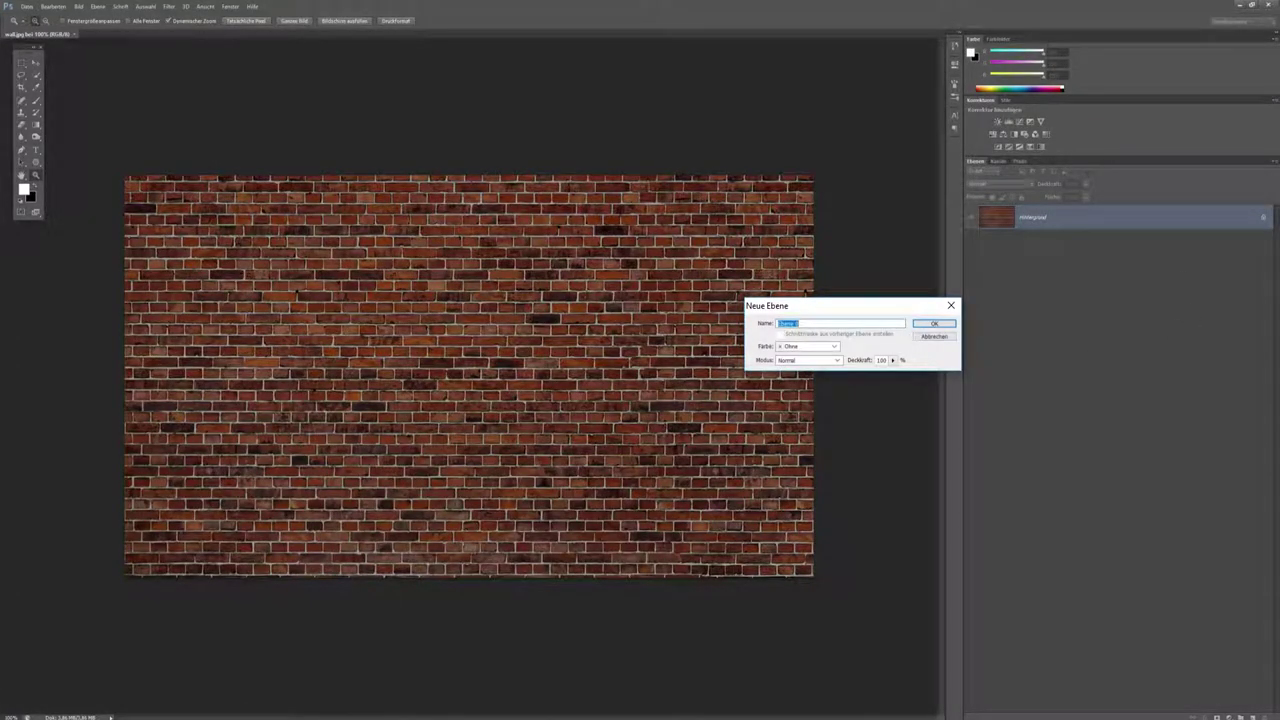
{"action": "left_click", "coordinate": [918, 326]}
- Open the green-screen portrait 100_5367 from Tutorials
{"action": "left_click", "coordinate": [27, 6]}
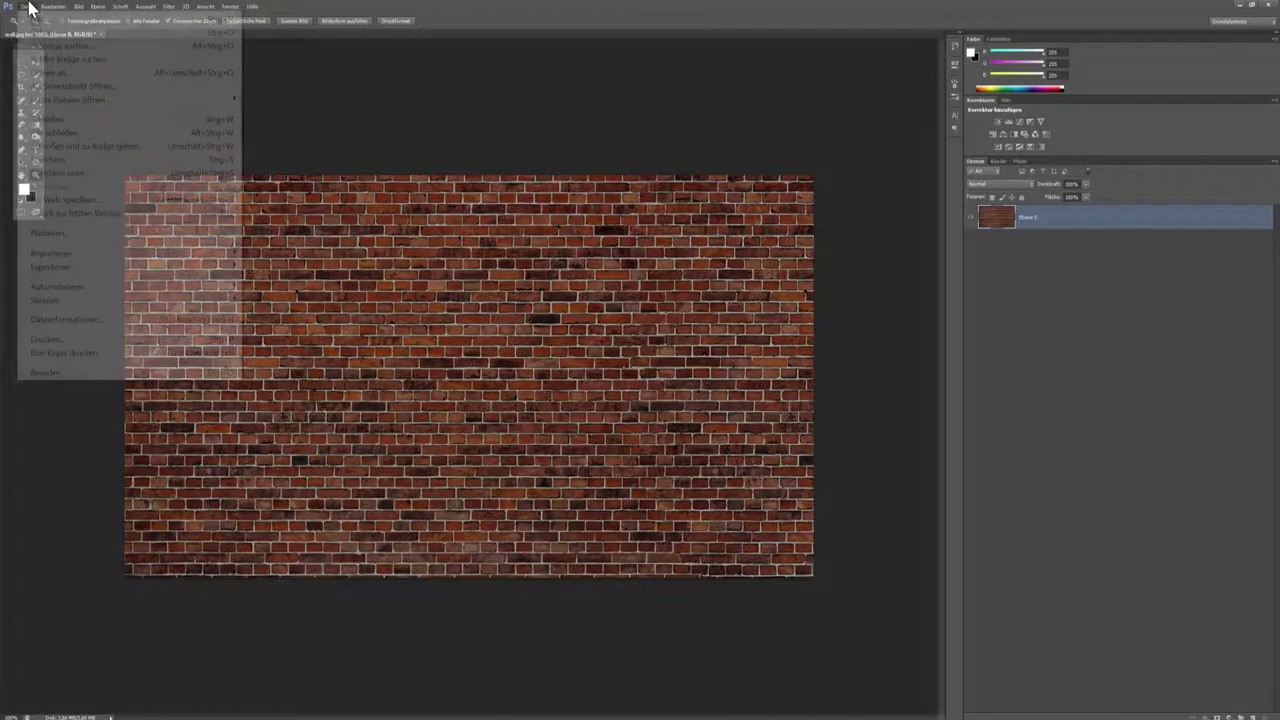
{"action": "left_click", "coordinate": [50, 32]}
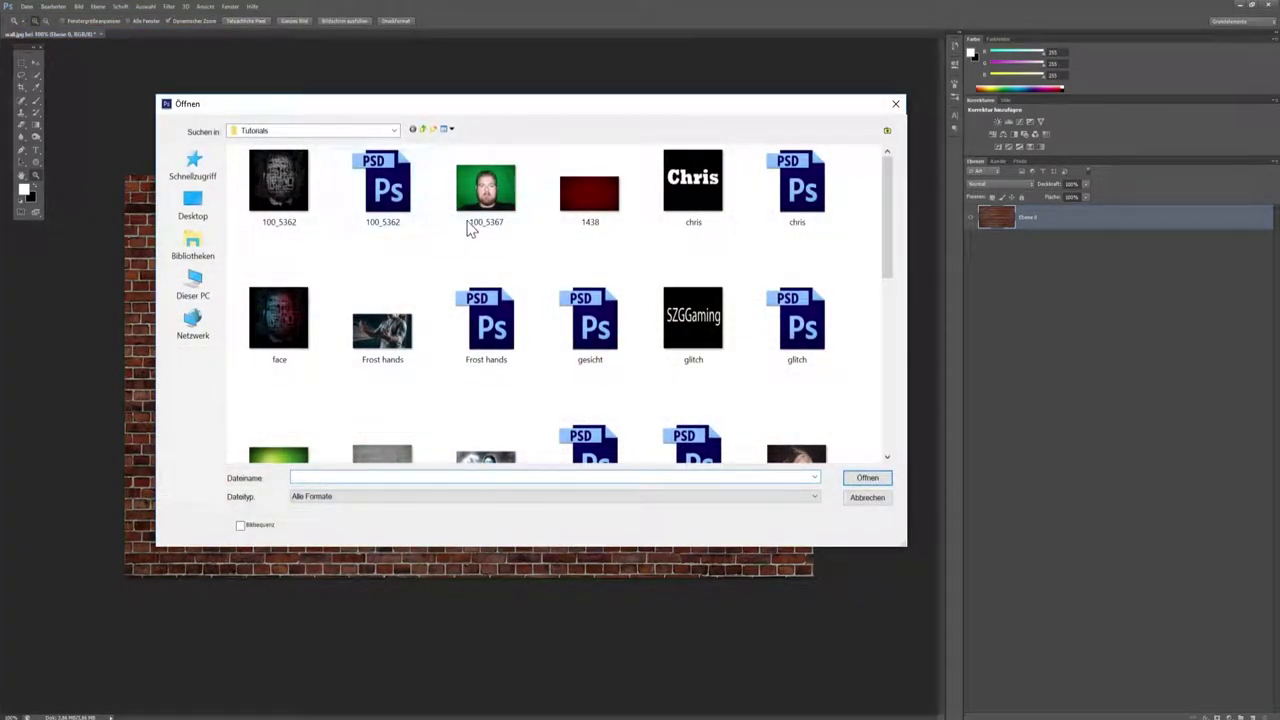
{"action": "scroll", "coordinate": [500, 222], "scroll_direction": "down", "scroll_amount": 2}
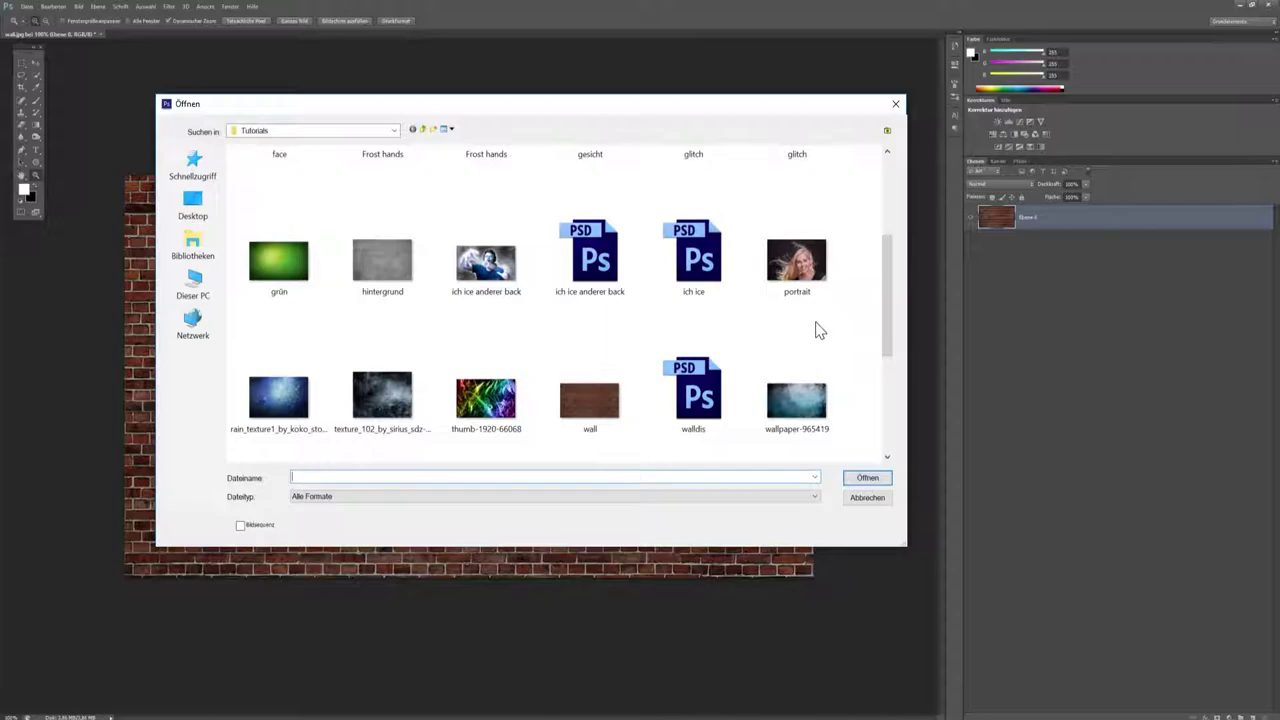
{"action": "scroll", "coordinate": [620, 330], "scroll_direction": "up", "scroll_amount": 3}
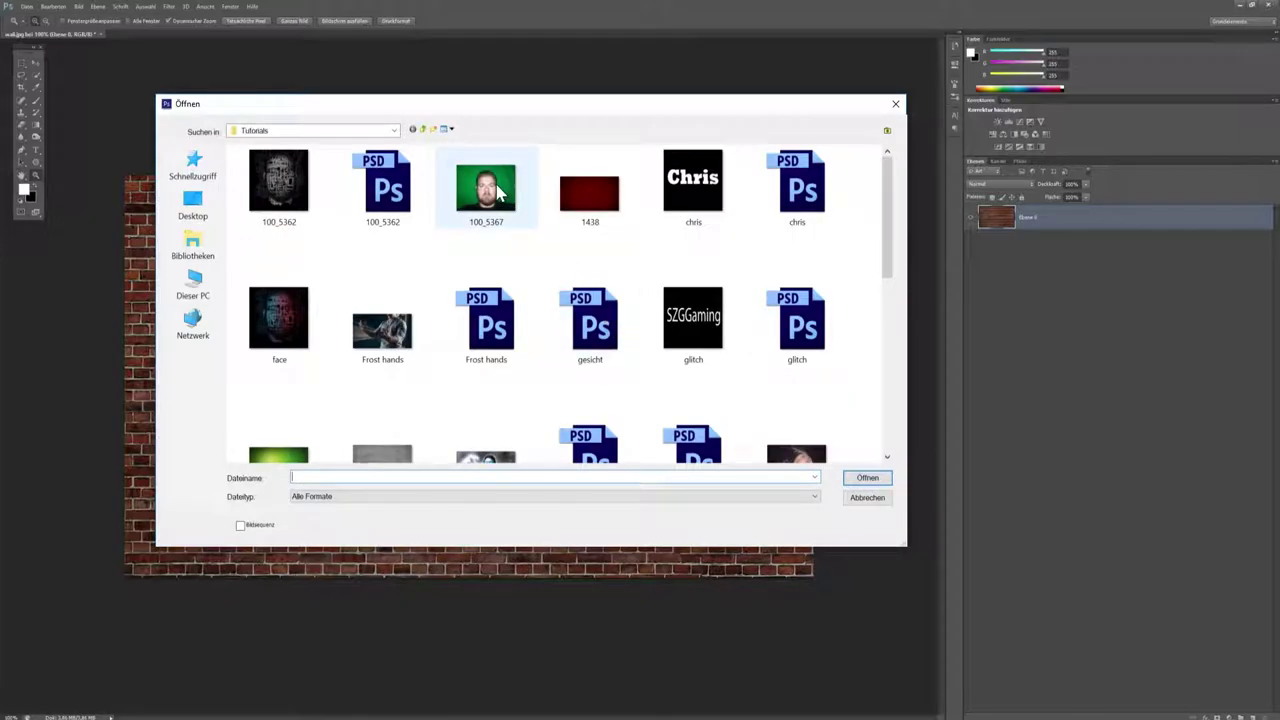
{"action": "left_click", "coordinate": [500, 195]}
{"action": "double_click", "coordinate": [500, 195]}
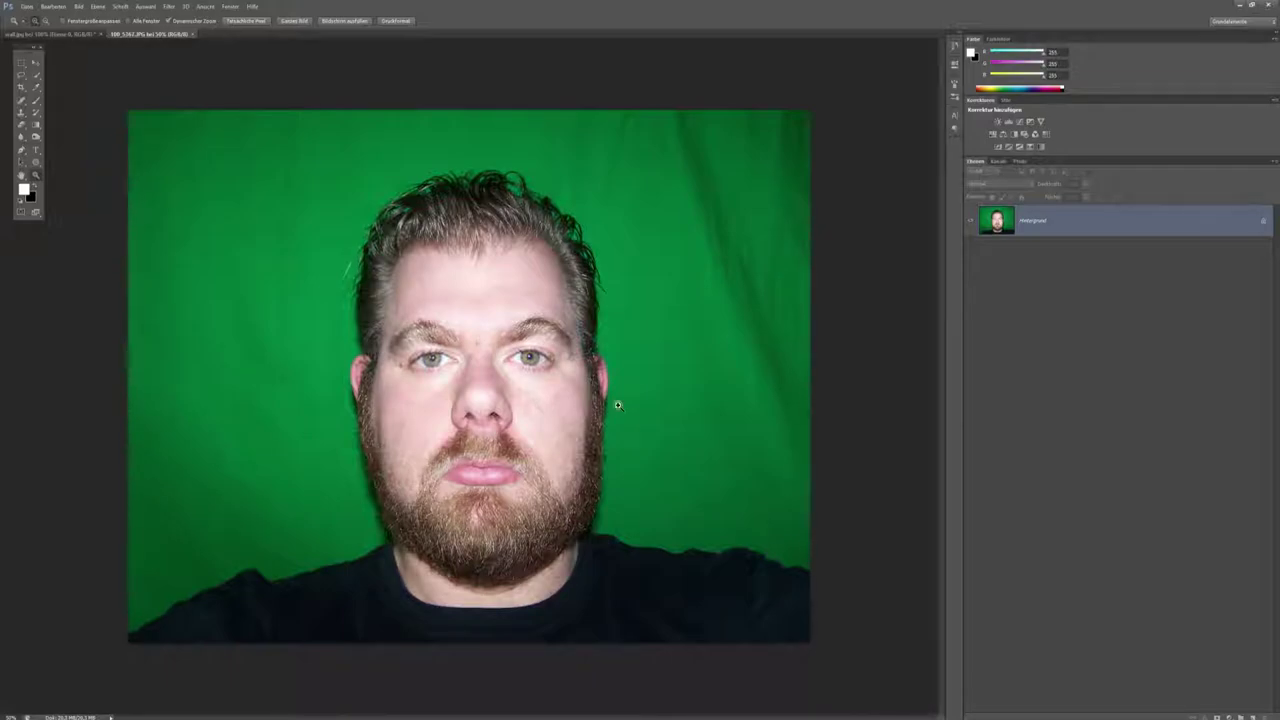
- Convert the portrait's Hintergrund into Ebene 0, try a quick selection of the person, then deselect
{"action": "double_click", "coordinate": [1090, 220]}
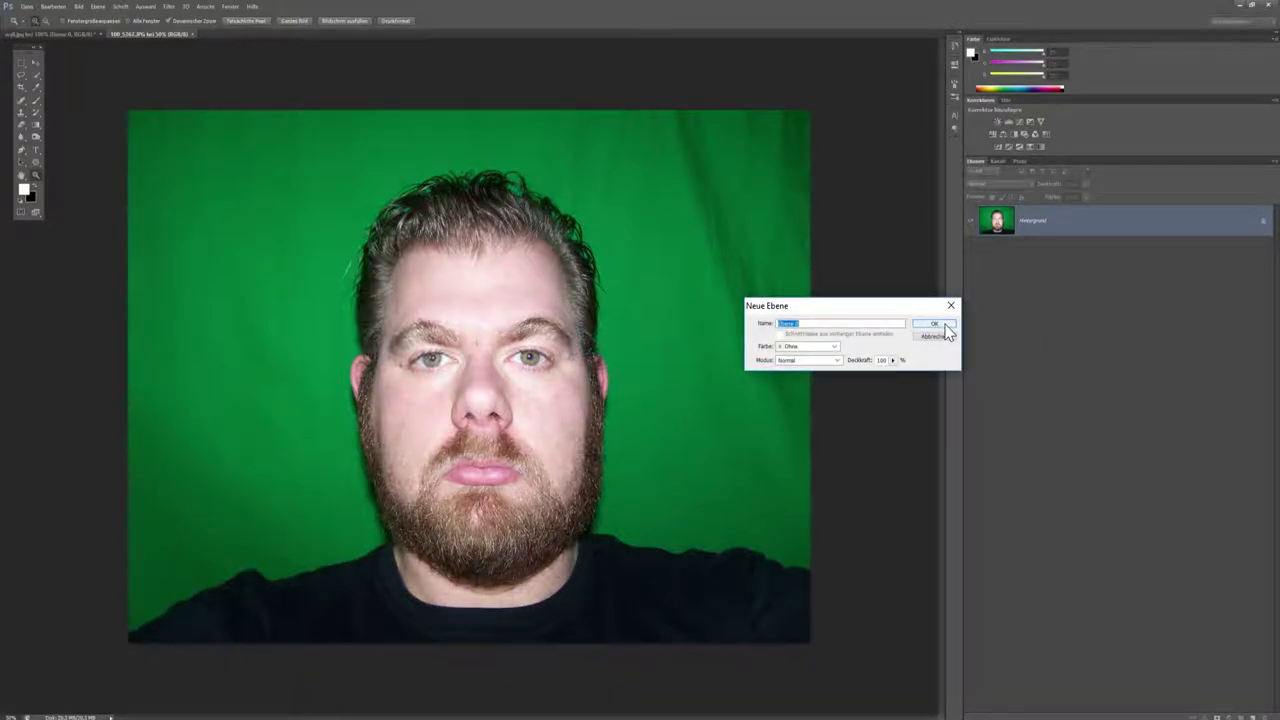
{"action": "left_click", "coordinate": [930, 321]}
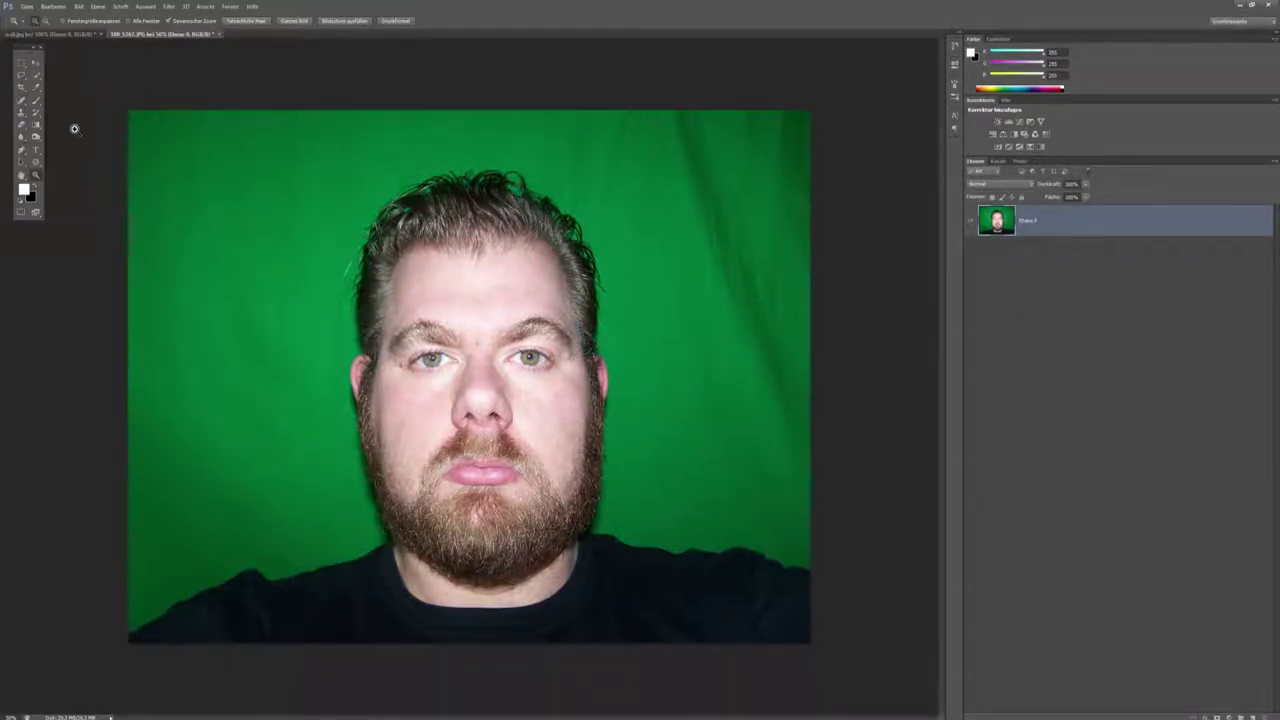
{"action": "left_click", "coordinate": [37, 76]}
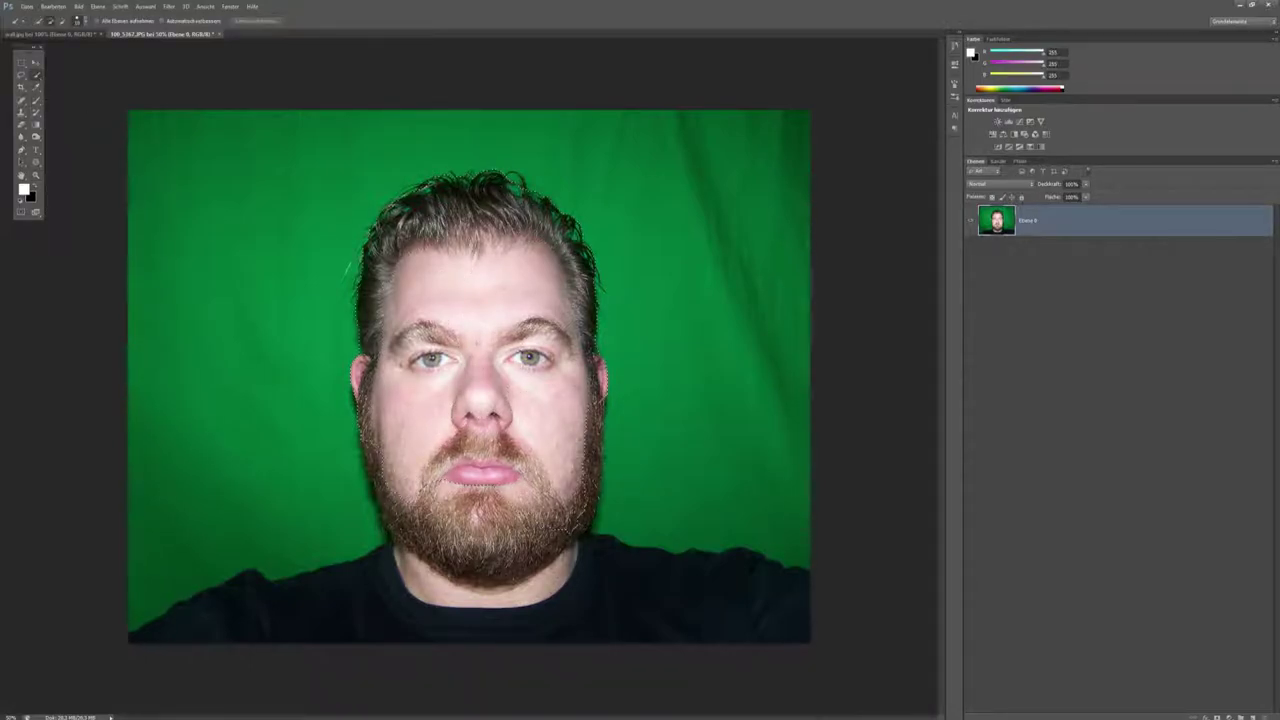
{"action": "left_click_drag", "start_coordinate": [560, 585], "coordinate": [733, 605]}
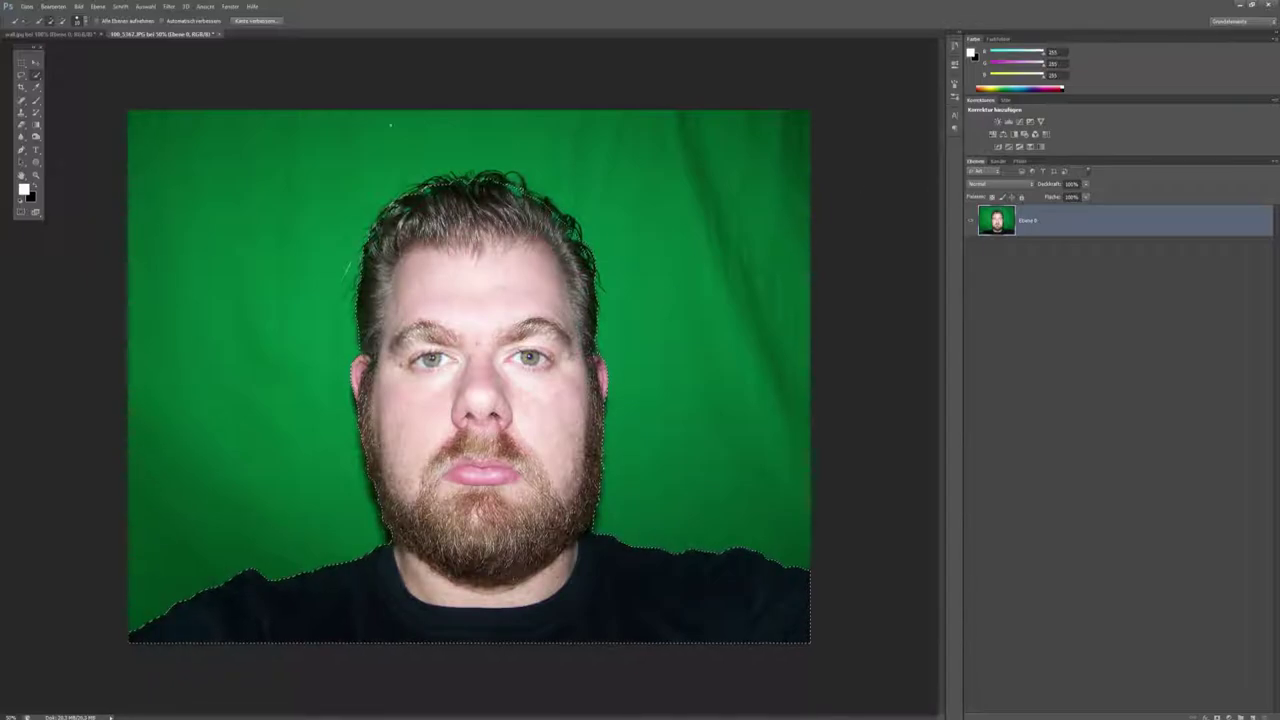
{"action": "left_click", "coordinate": [21, 62]}
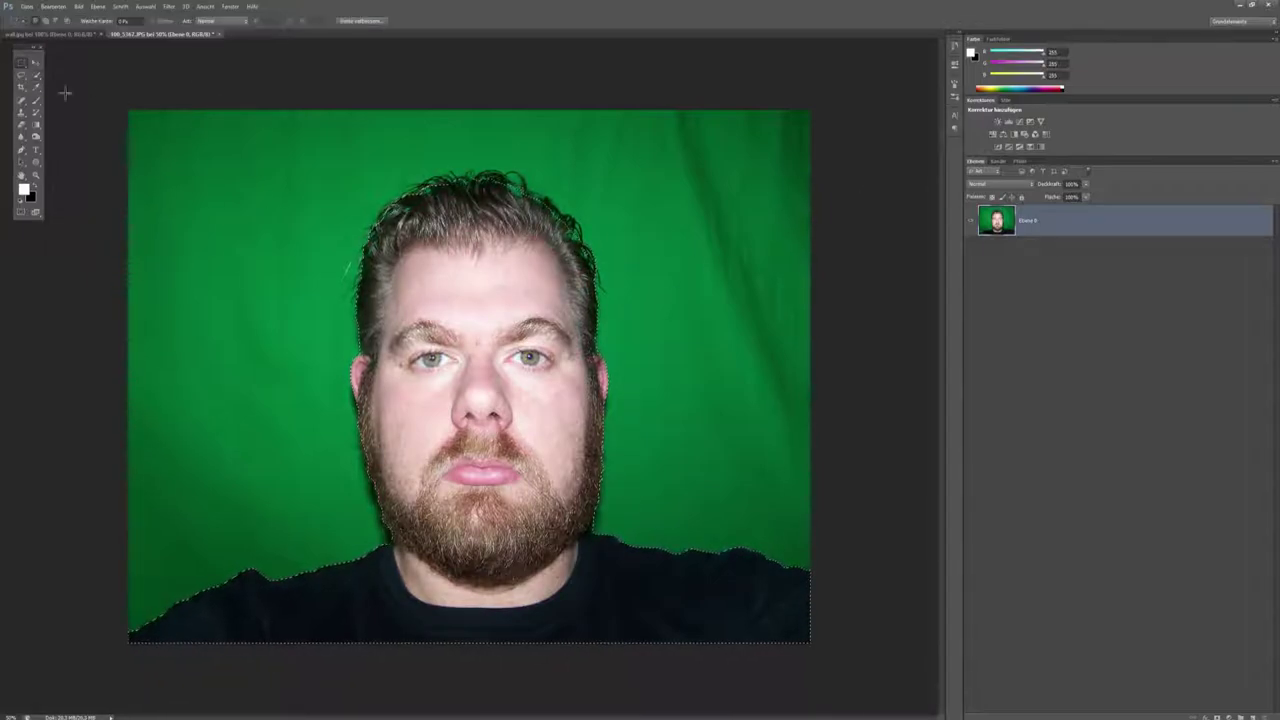
{"action": "key", "text": "ctrl+d"}
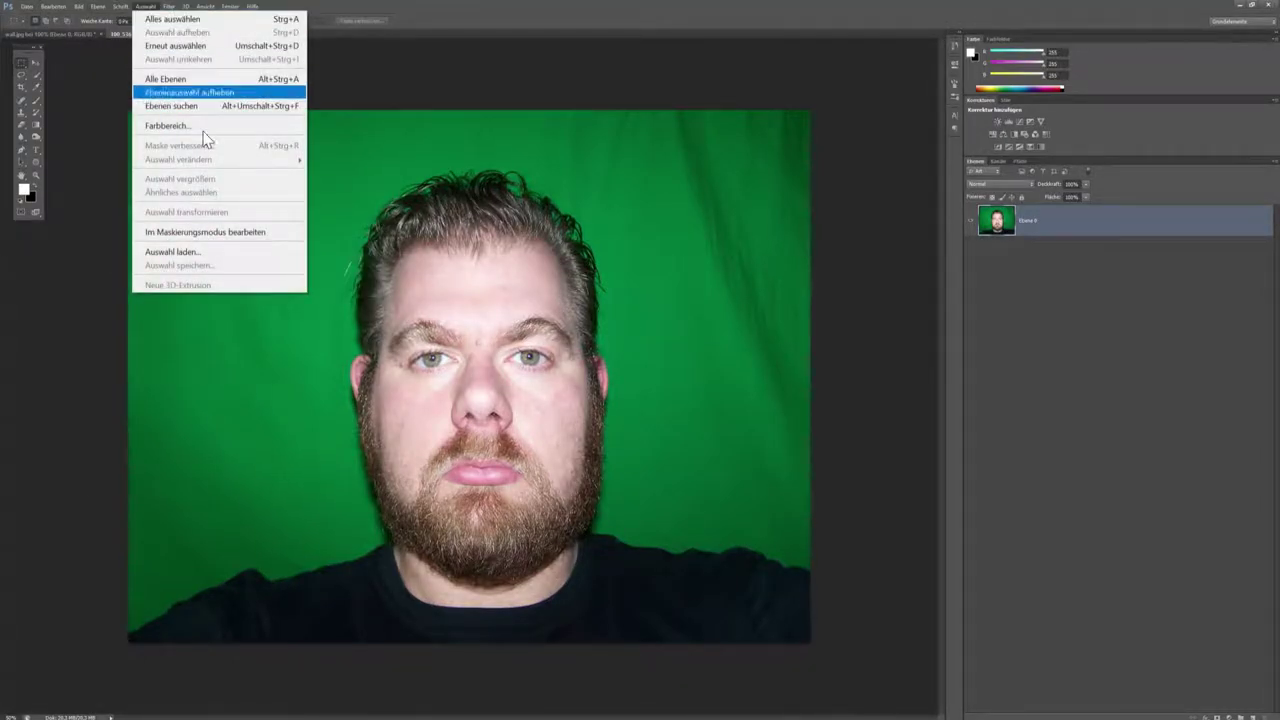
- Select the green backdrop with Farbbereich set to Grüntöne and delete it
{"action": "left_click", "coordinate": [188, 124]}
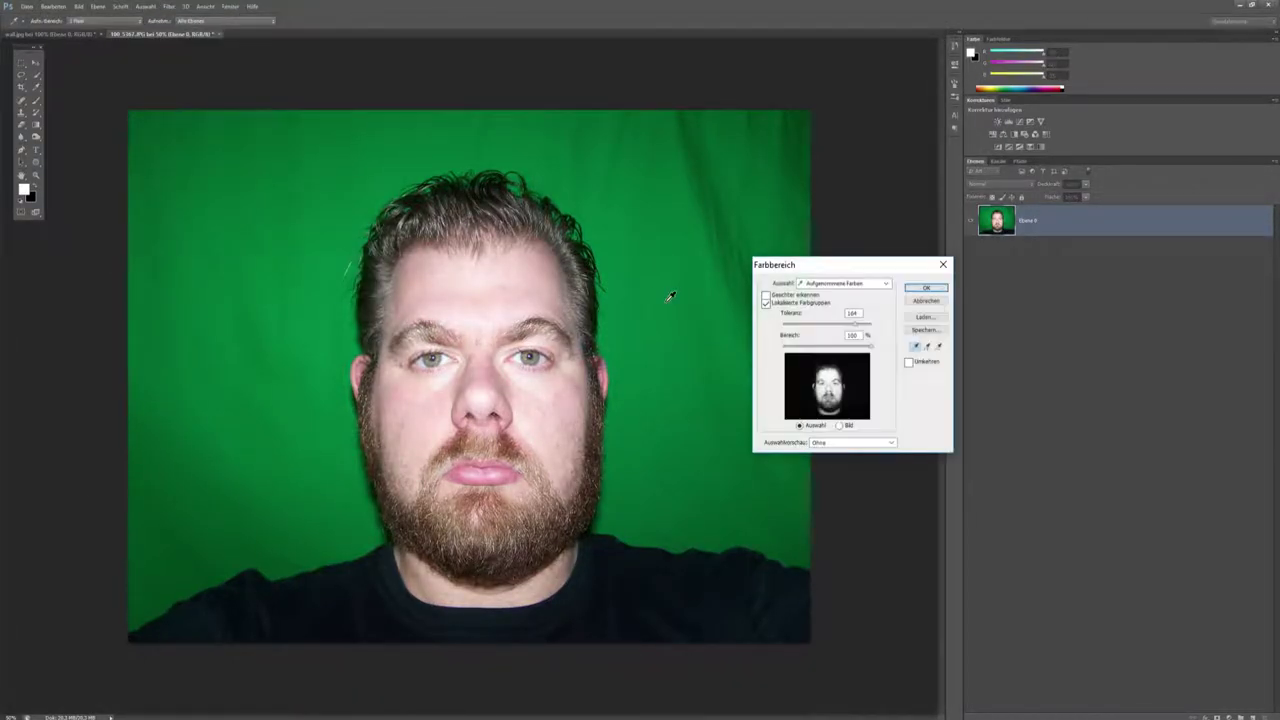
{"action": "left_click", "coordinate": [672, 245]}
{"action": "left_click", "coordinate": [840, 284]}
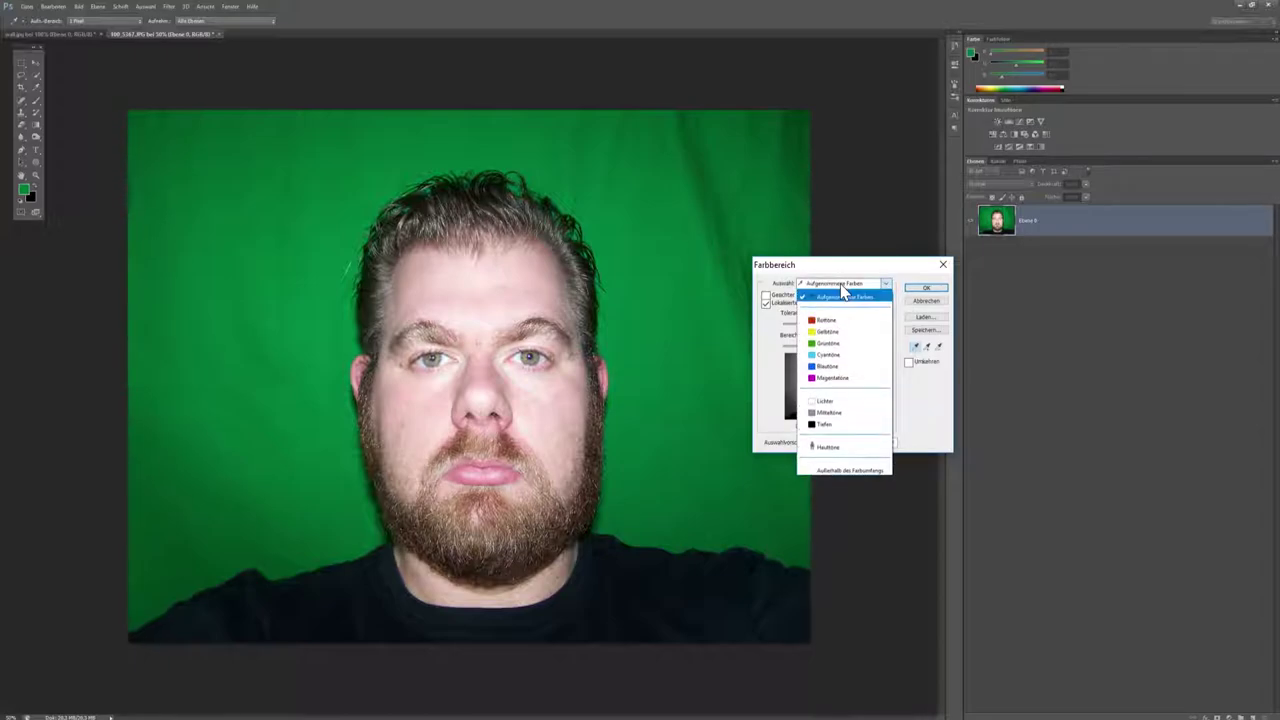
{"action": "left_click", "coordinate": [832, 343]}
{"action": "left_click", "coordinate": [840, 285]}
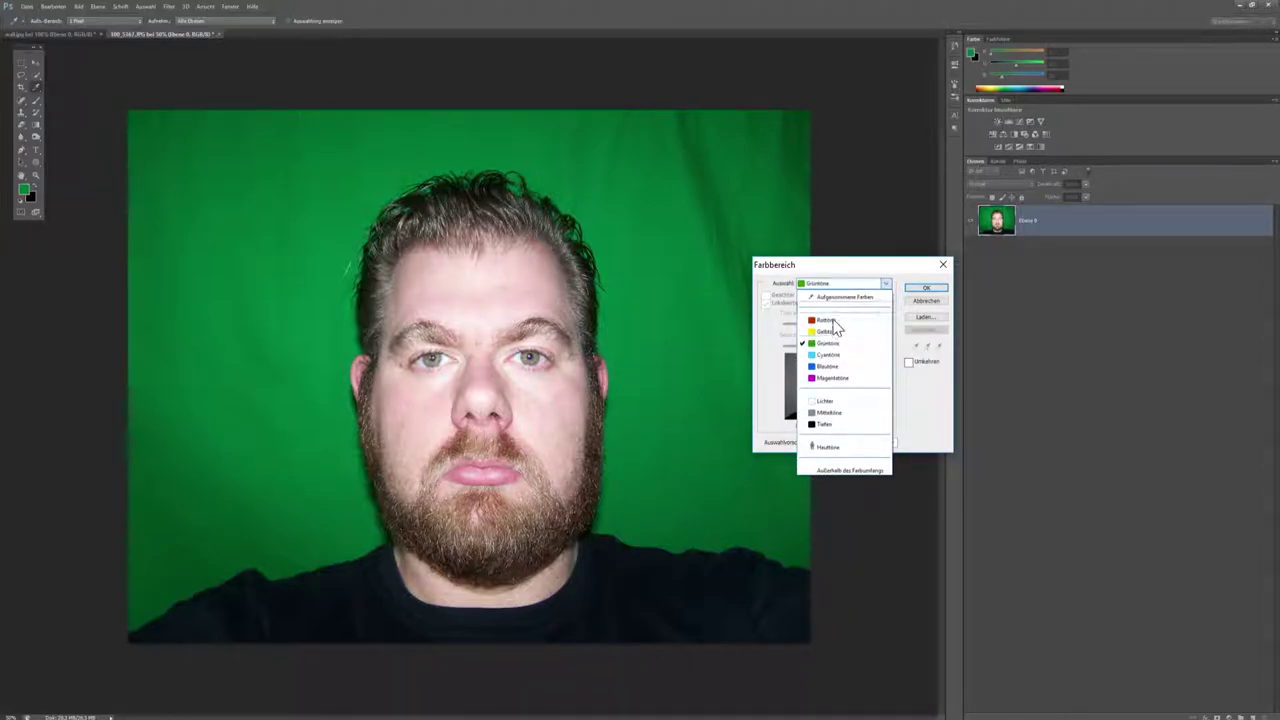
{"action": "left_click", "coordinate": [832, 343]}
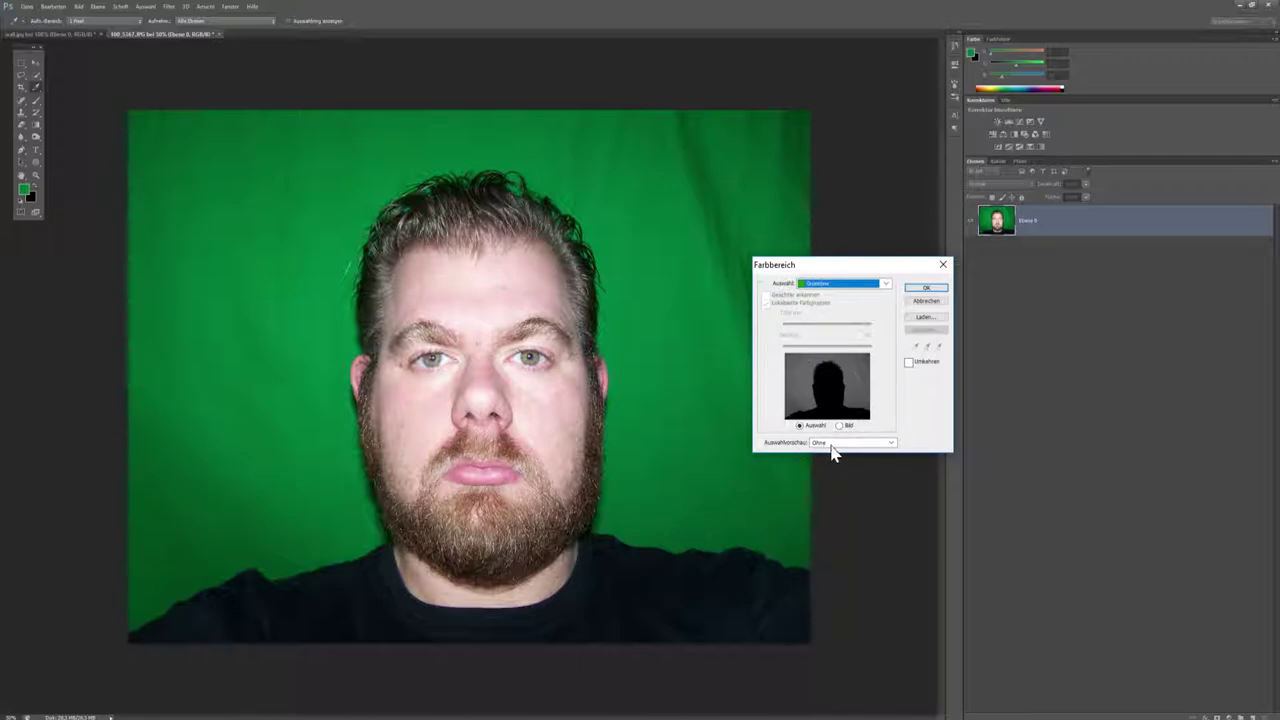
{"action": "left_click", "coordinate": [846, 444]}
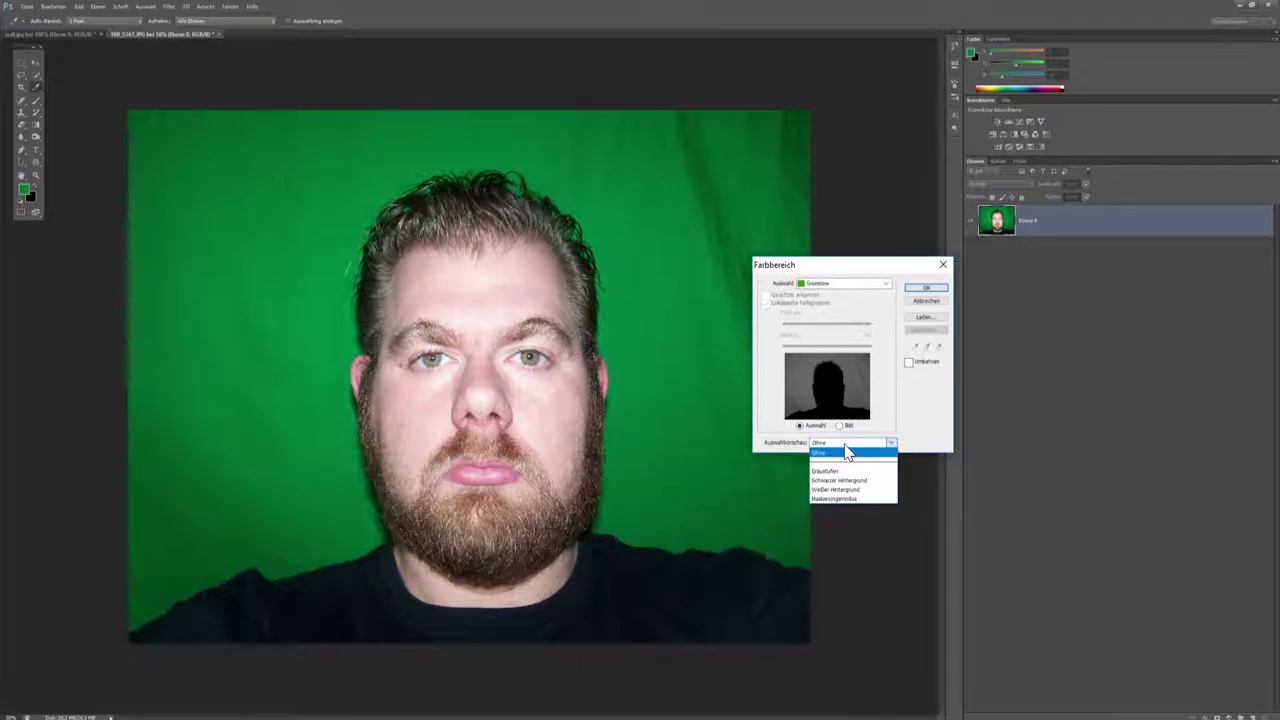
{"action": "left_click", "coordinate": [846, 453]}
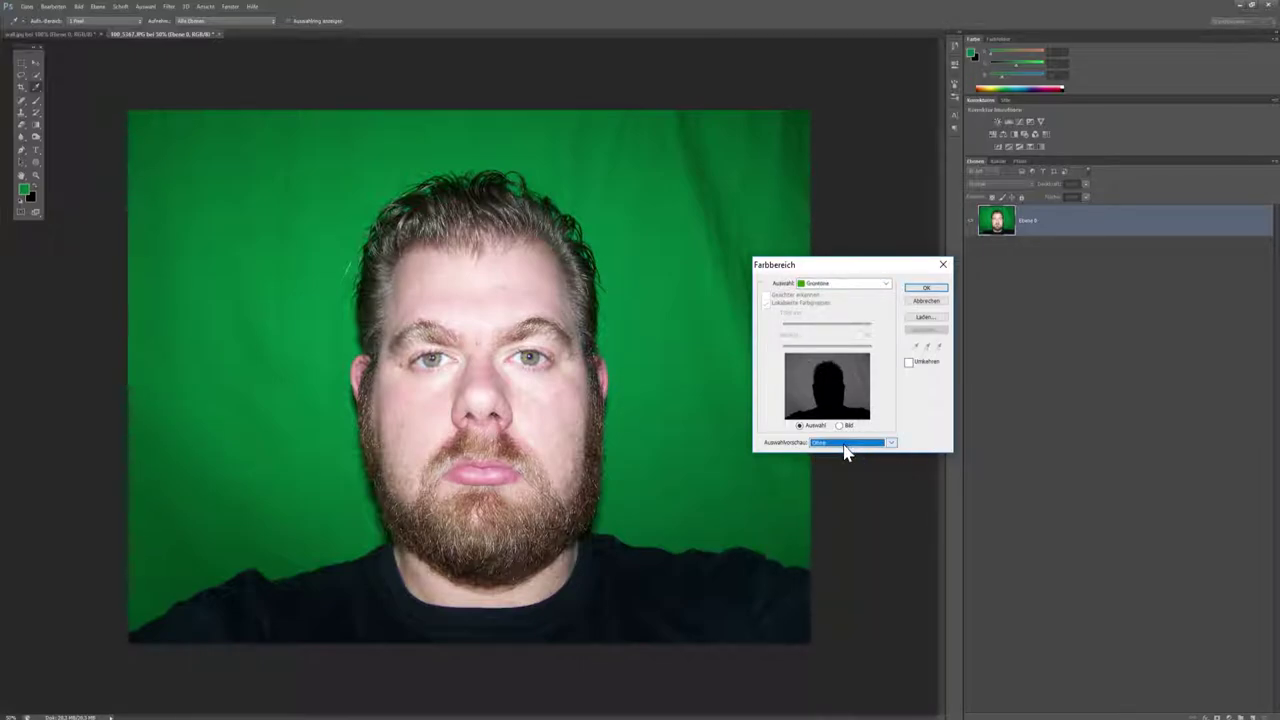
{"action": "left_click", "coordinate": [928, 289]}
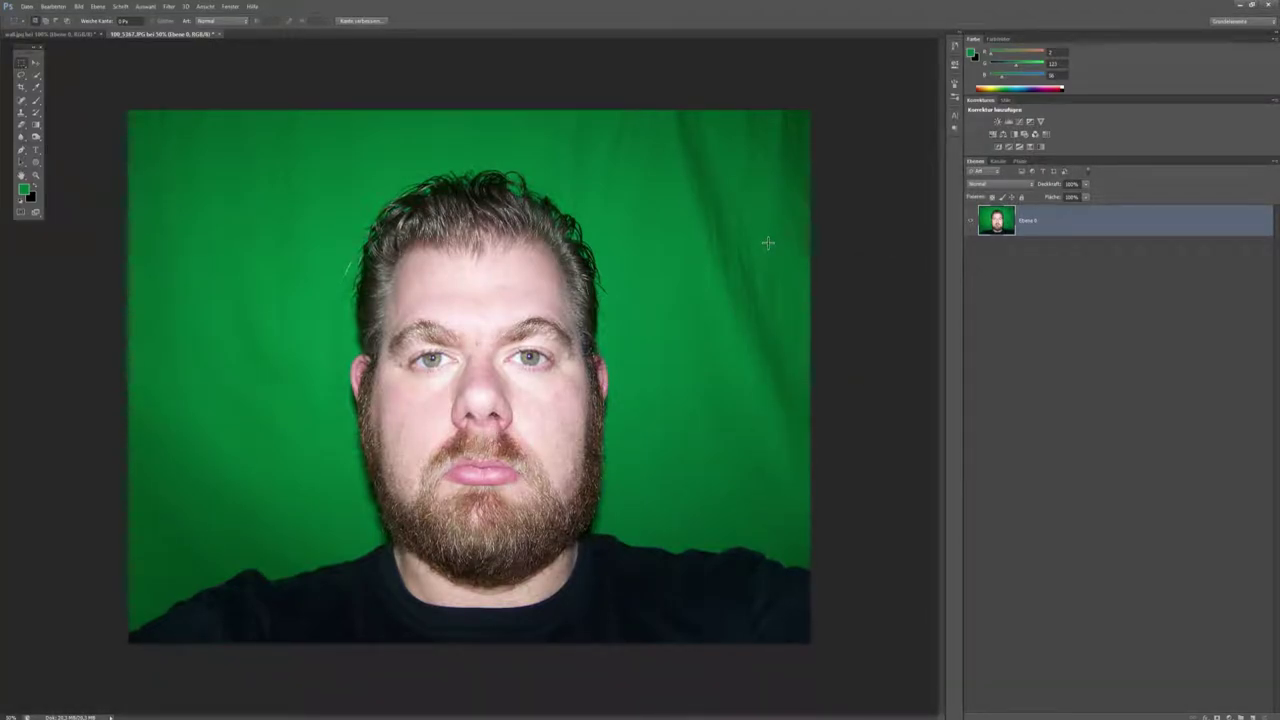
{"action": "key", "text": "Delete"}
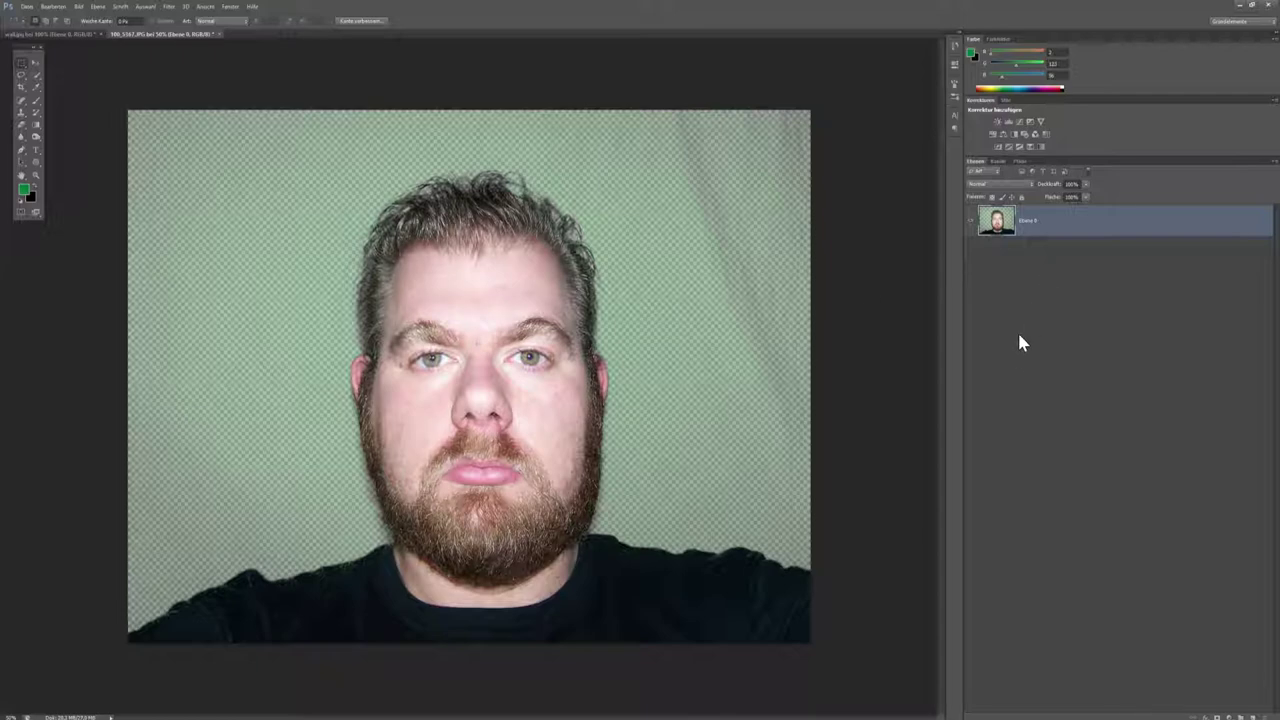
- Delete the leftover green fringe, then create and undo a new empty layer
{"action": "key", "text": "Delete"}
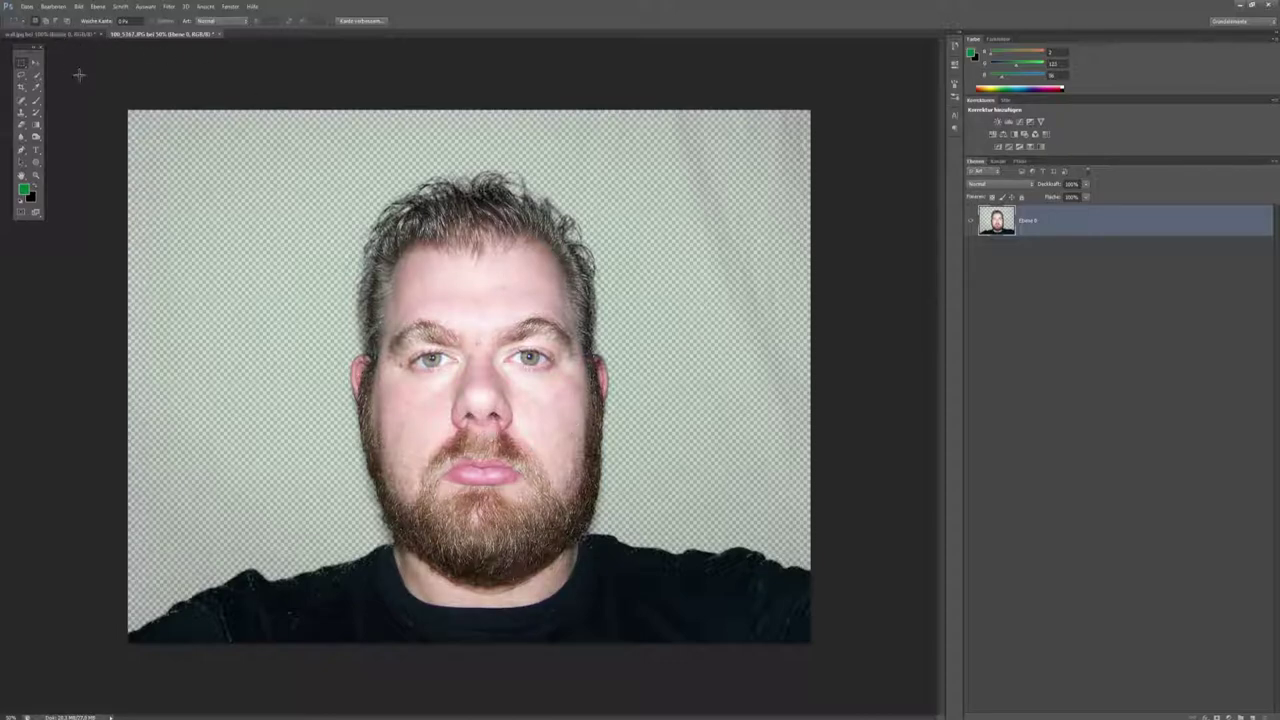
{"action": "left_click", "coordinate": [36, 61]}
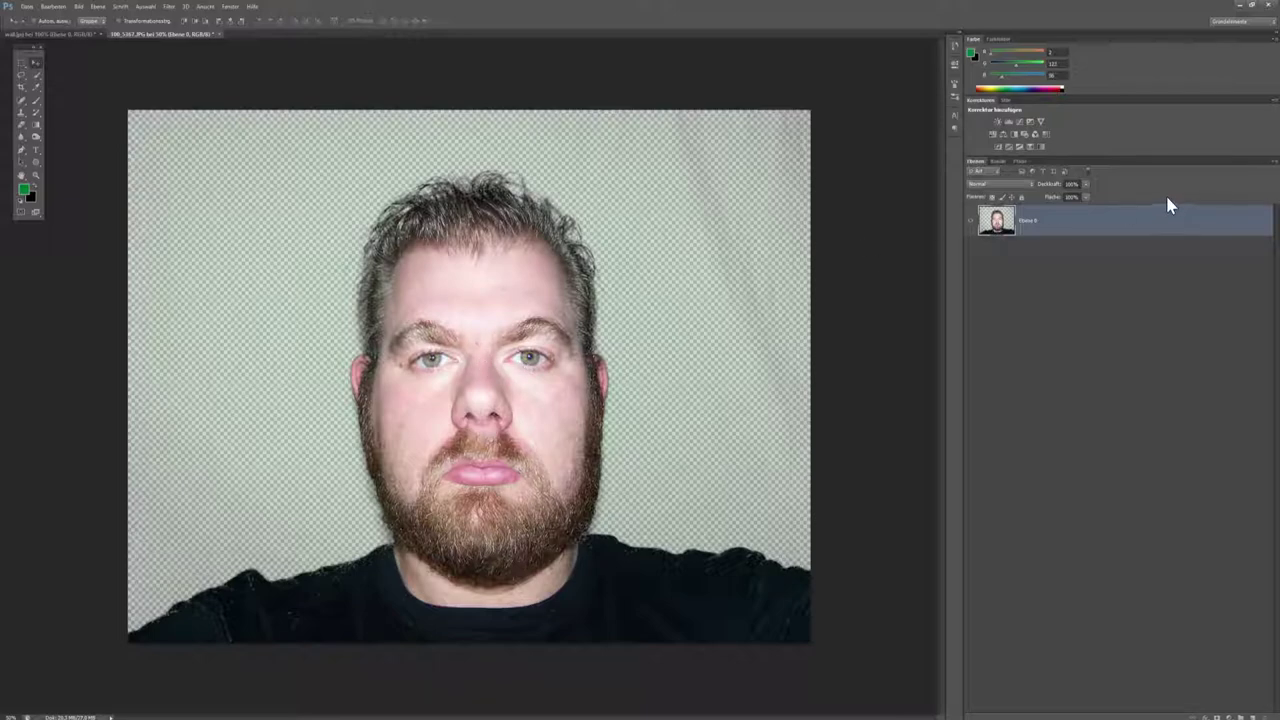
{"action": "key", "text": "ctrl+shift+alt+n"}
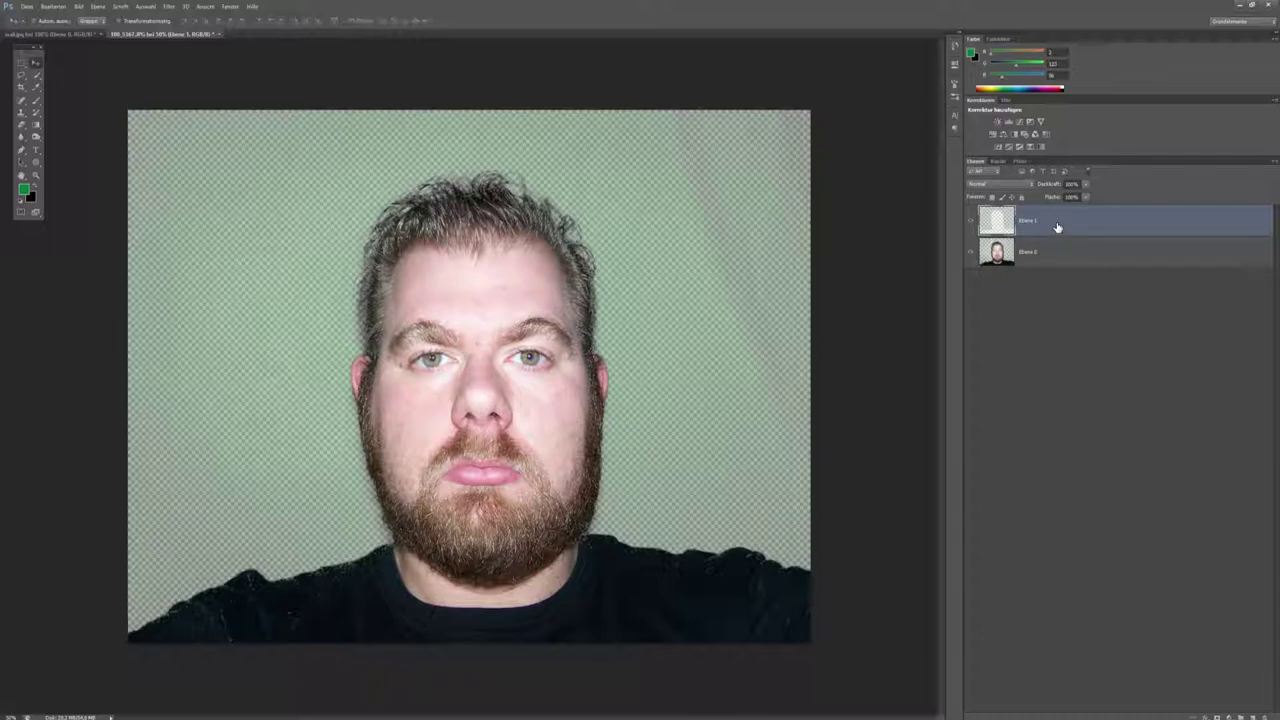
{"action": "key", "text": "ctrl+z"}
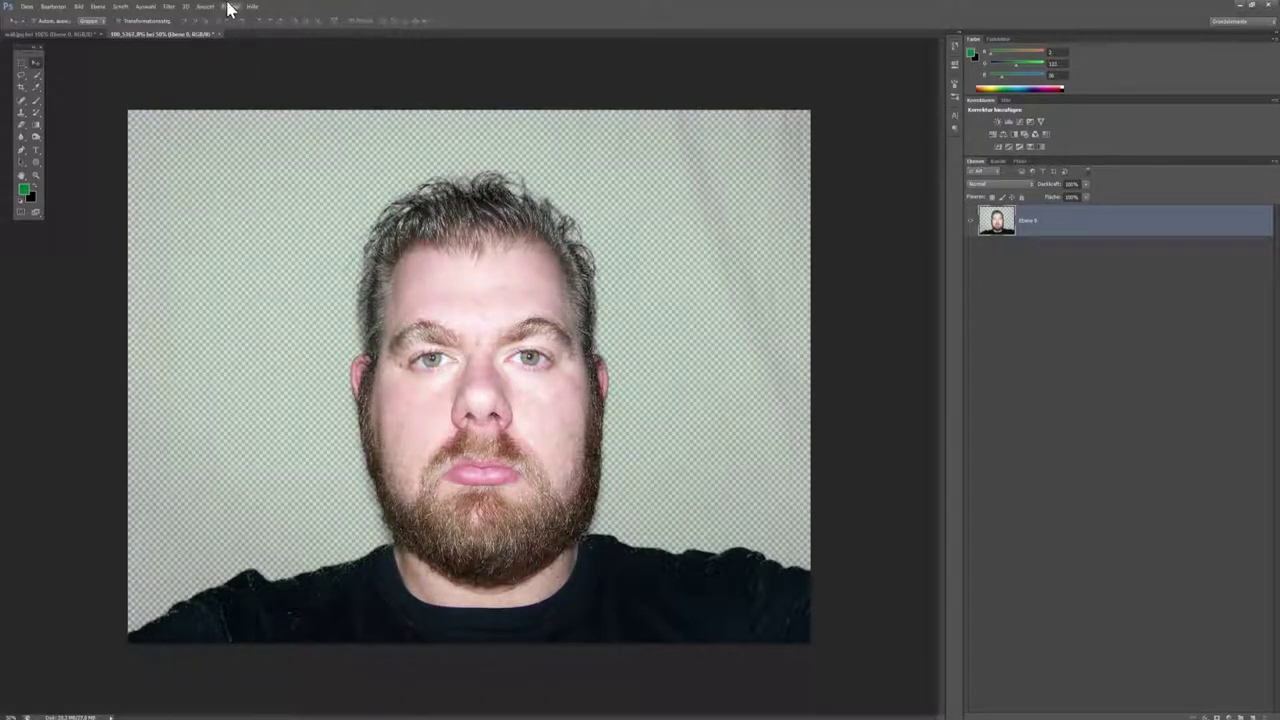
{"action": "left_click", "coordinate": [97, 6]}
{"action": "mouse_move", "coordinate": [145, 6]}
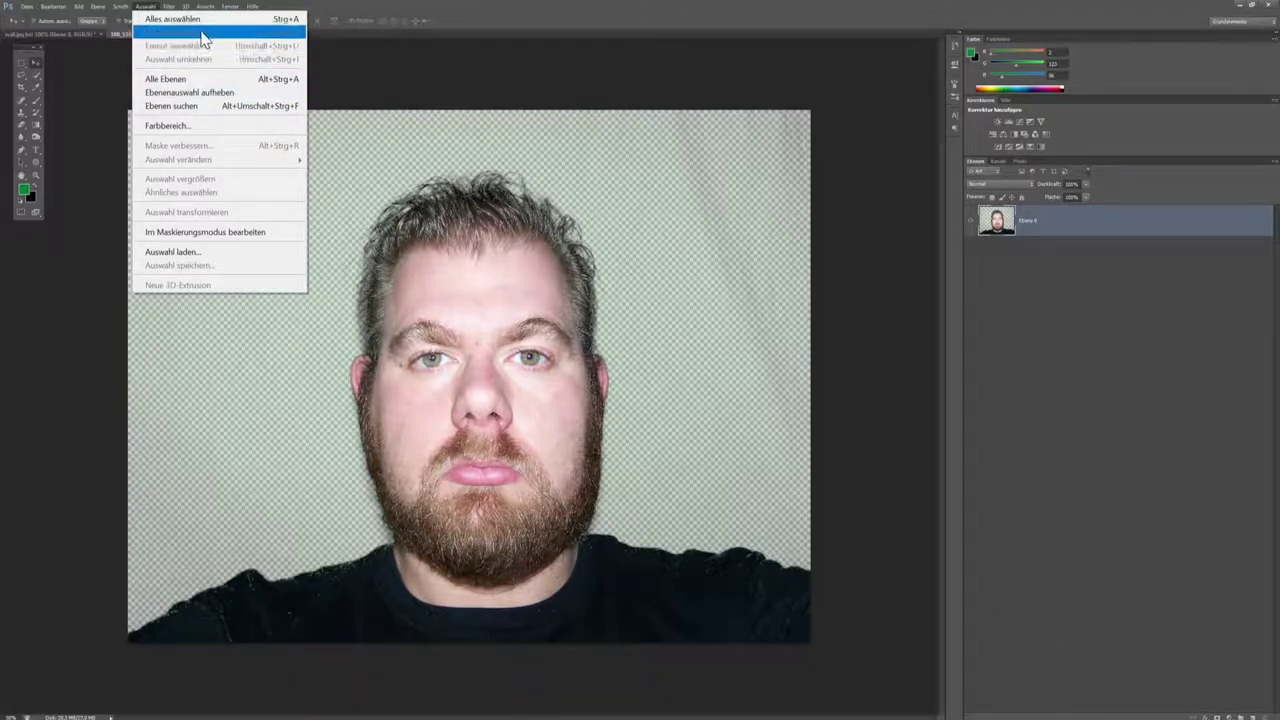
{"action": "left_click", "coordinate": [765, 97]}
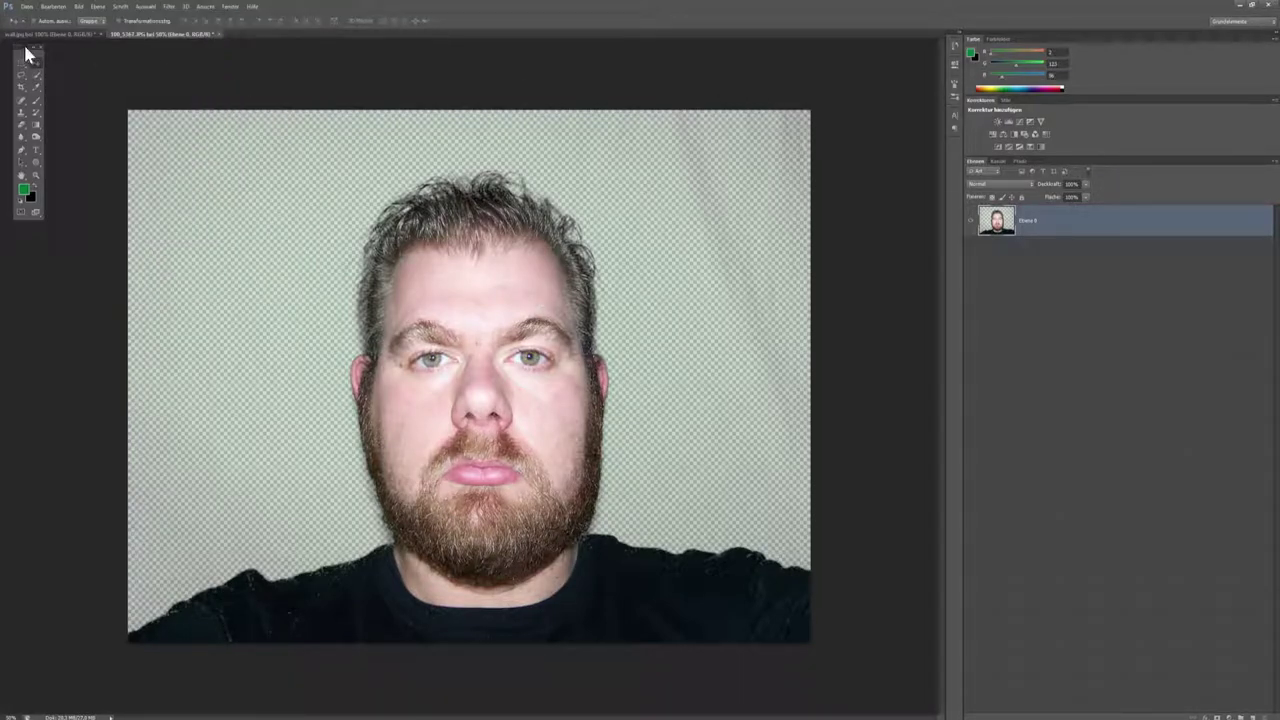
- Quick-select the person including the black shirt and copy them onto Ebene 1
{"action": "left_click", "coordinate": [35, 76]}
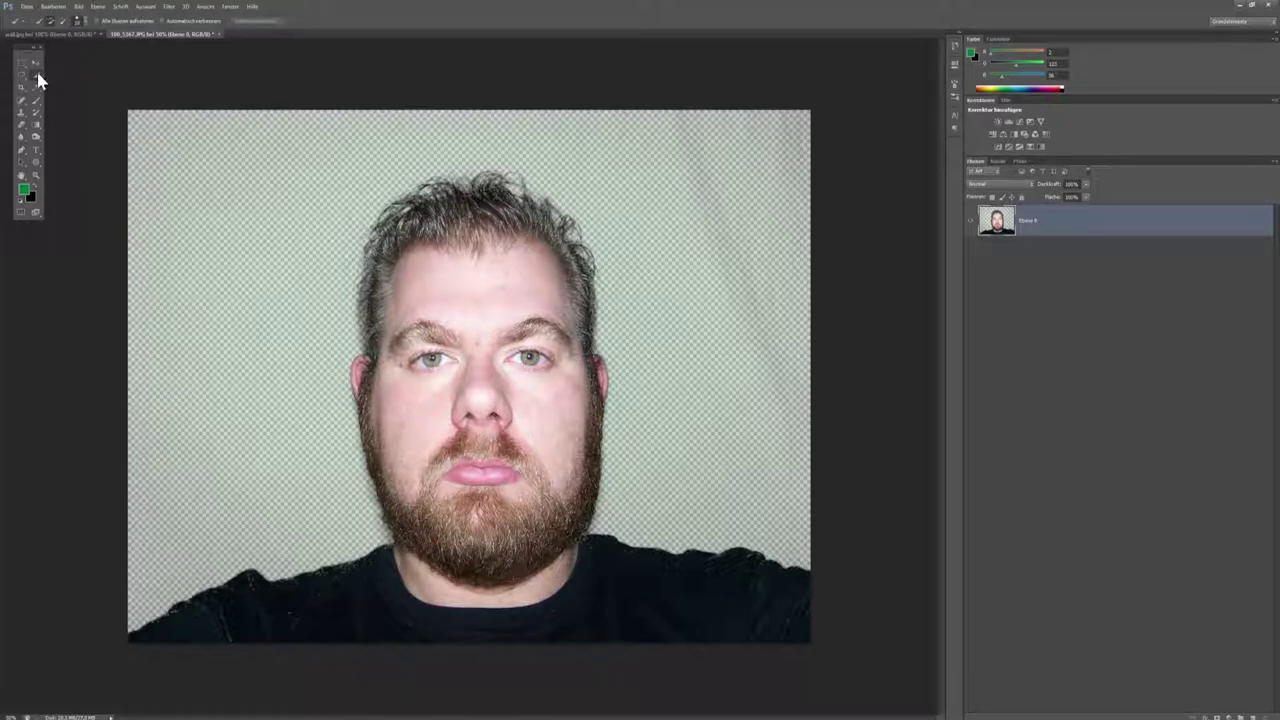
{"action": "left_click", "coordinate": [83, 21]}
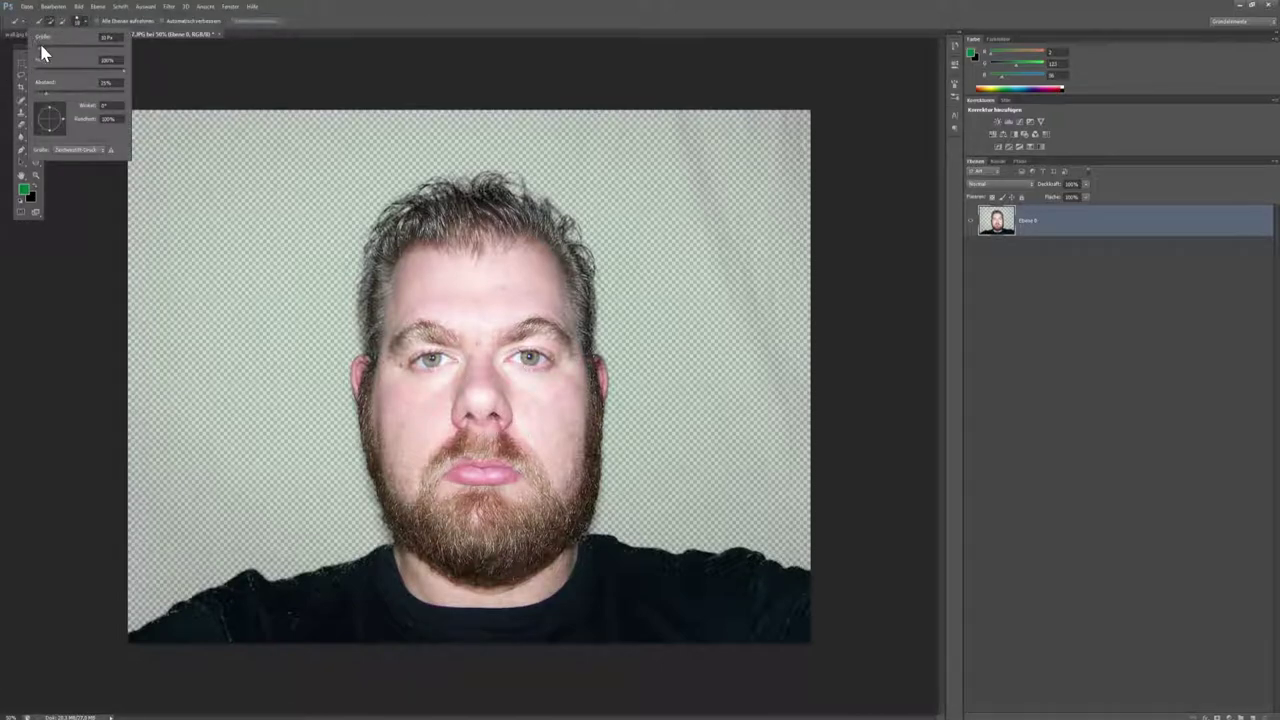
{"action": "left_click", "coordinate": [532, 457]}
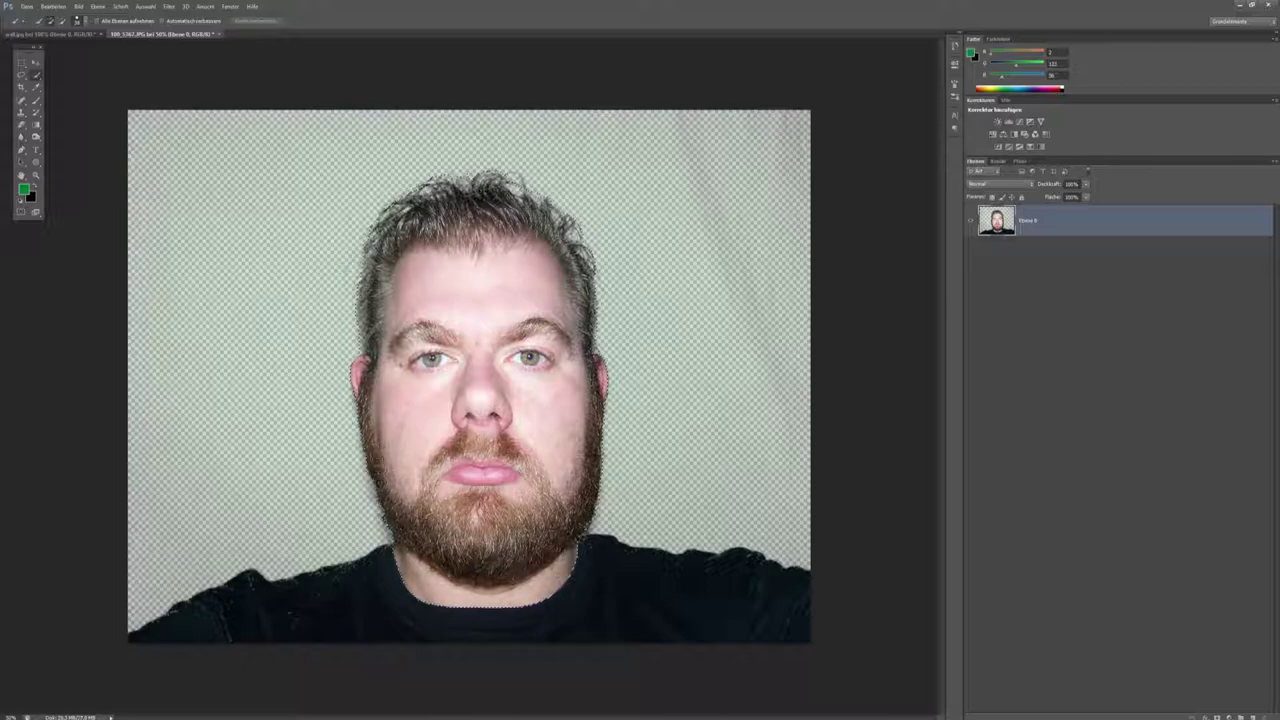
{"action": "left_click_drag", "start_coordinate": [394, 574], "coordinate": [748, 632]}
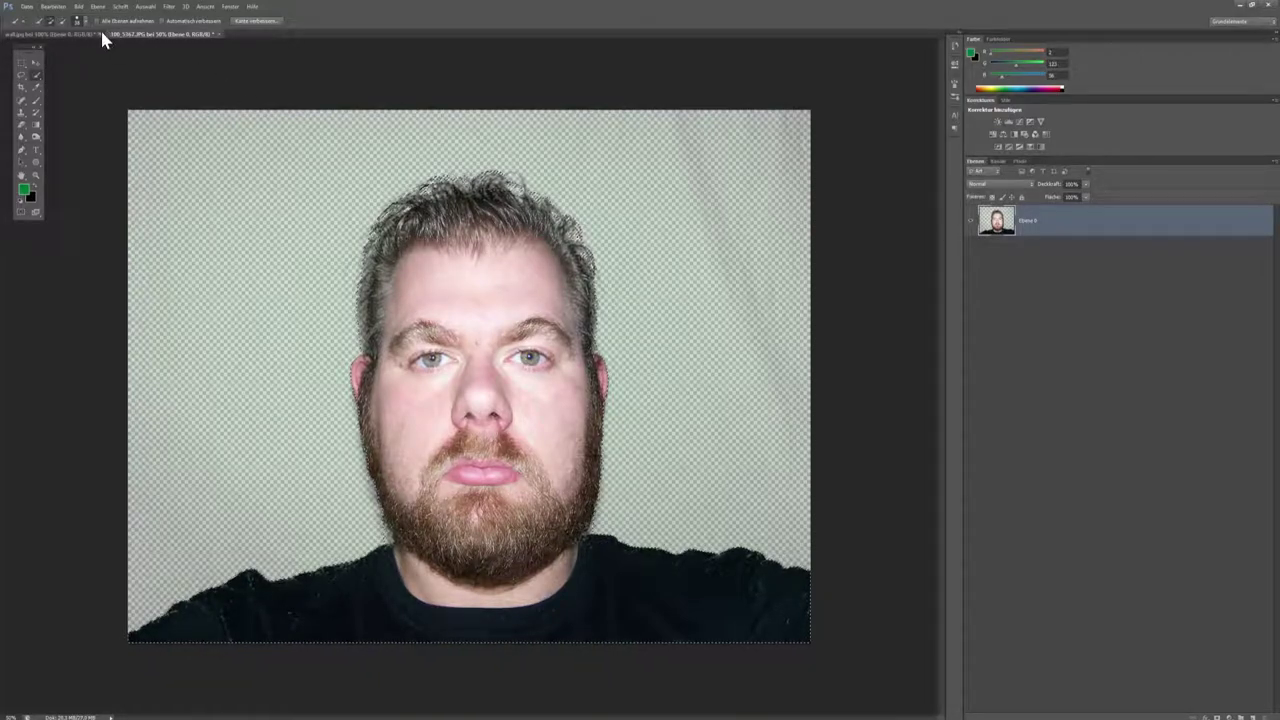
{"action": "key", "text": "ctrl+j"}
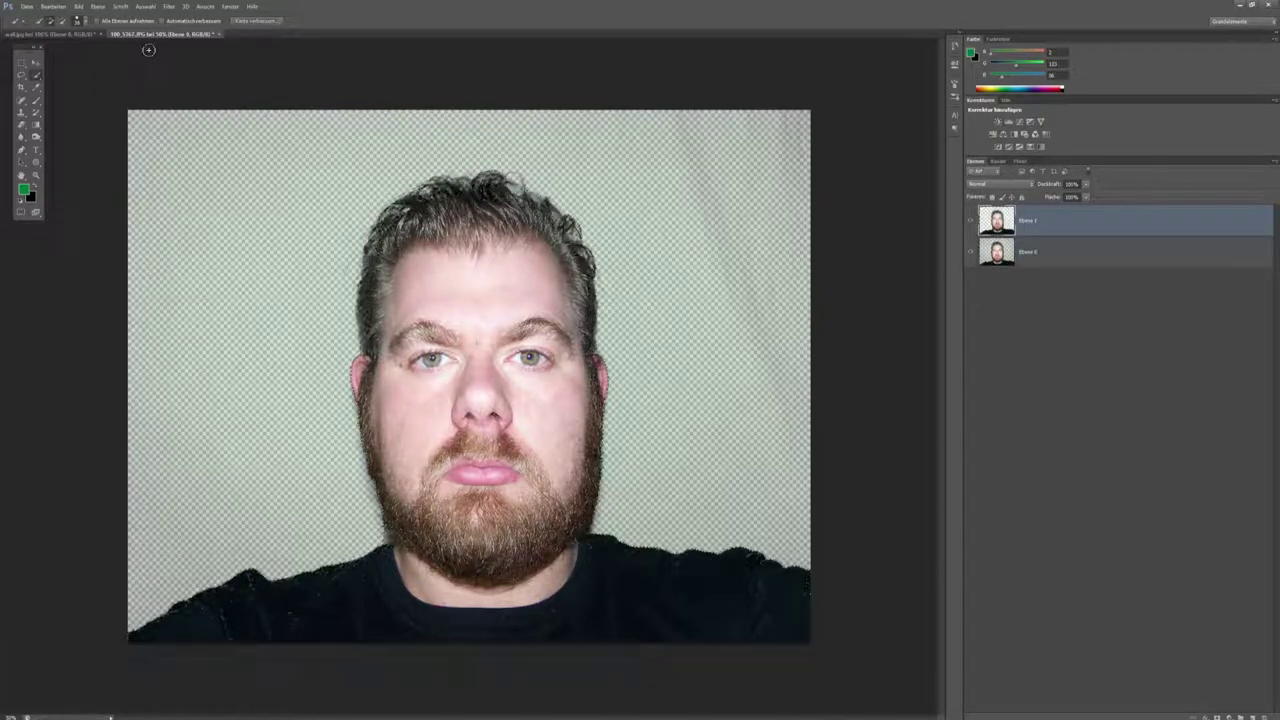
{"action": "left_click", "coordinate": [36, 62]}
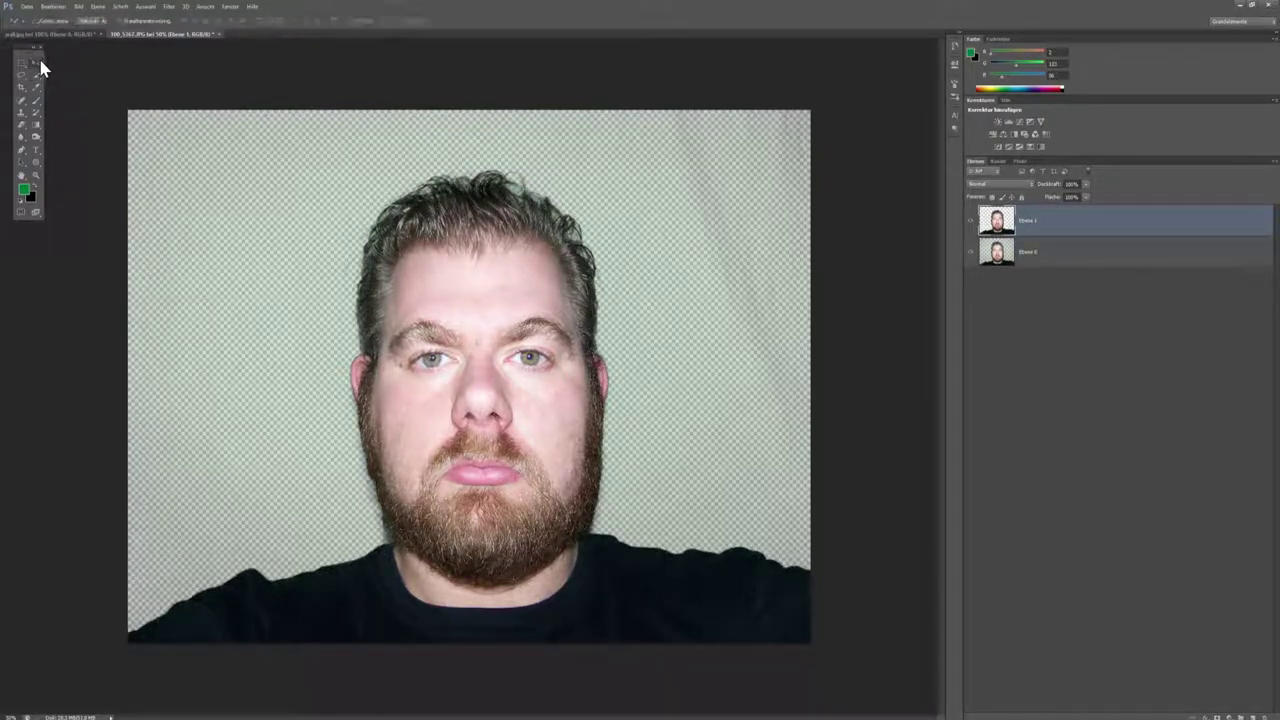
- Drag Ebene 1 into the wall document and scale it down onto the bottom of the wall
{"action": "mouse_move", "coordinate": [545, 387]}
{"action": "left_mouse_down"}
{"action": "mouse_move", "coordinate": [258, 119]}
{"action": "mouse_move", "coordinate": [480, 428]}
{"action": "left_mouse_up"}
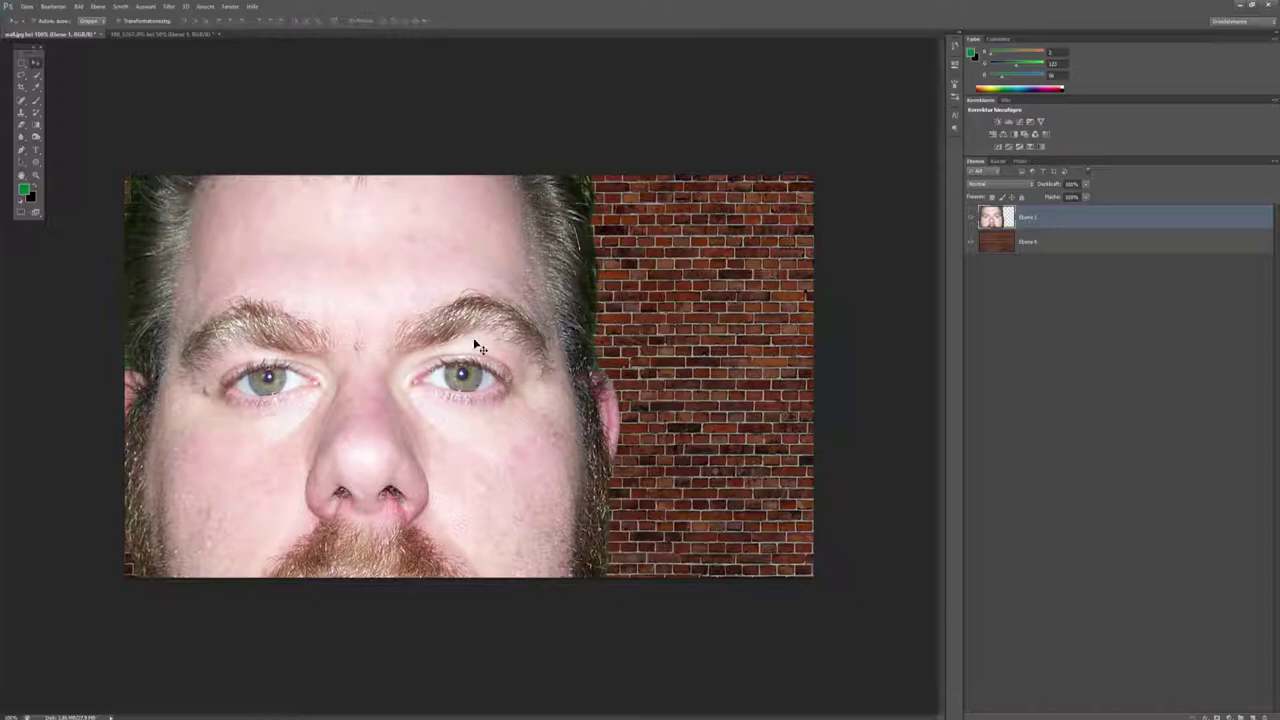
{"action": "left_click", "coordinate": [36, 175]}
{"action": "left_click_drag", "start_coordinate": [527, 300], "coordinate": [469, 296]}
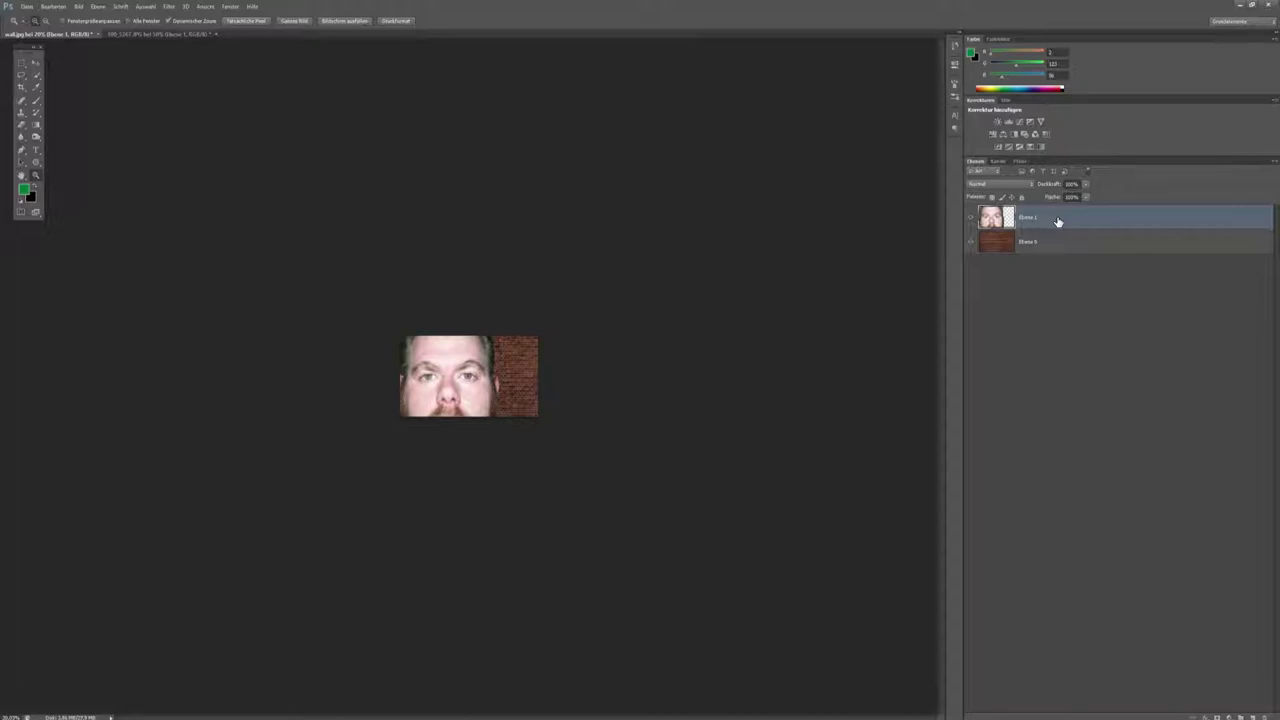
{"action": "key", "text": "ctrl+t"}
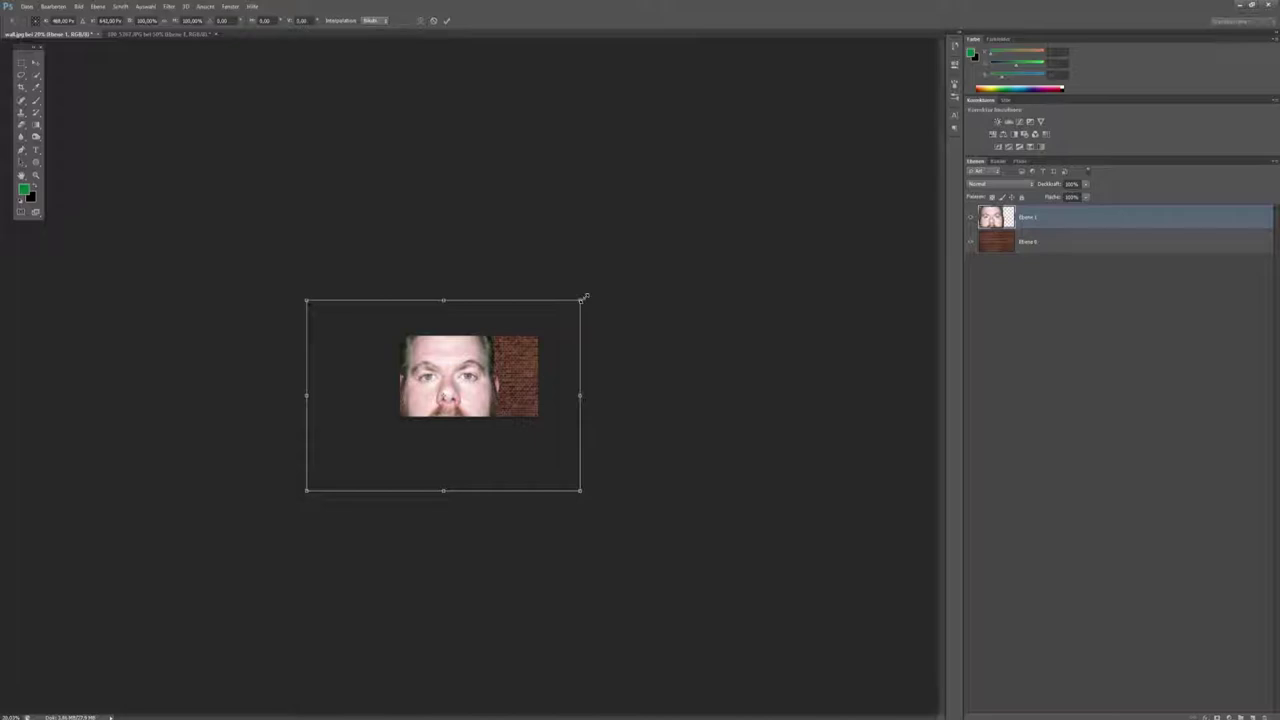
{"action": "left_click_drag", "start_coordinate": [584, 297], "coordinate": [434, 381]}
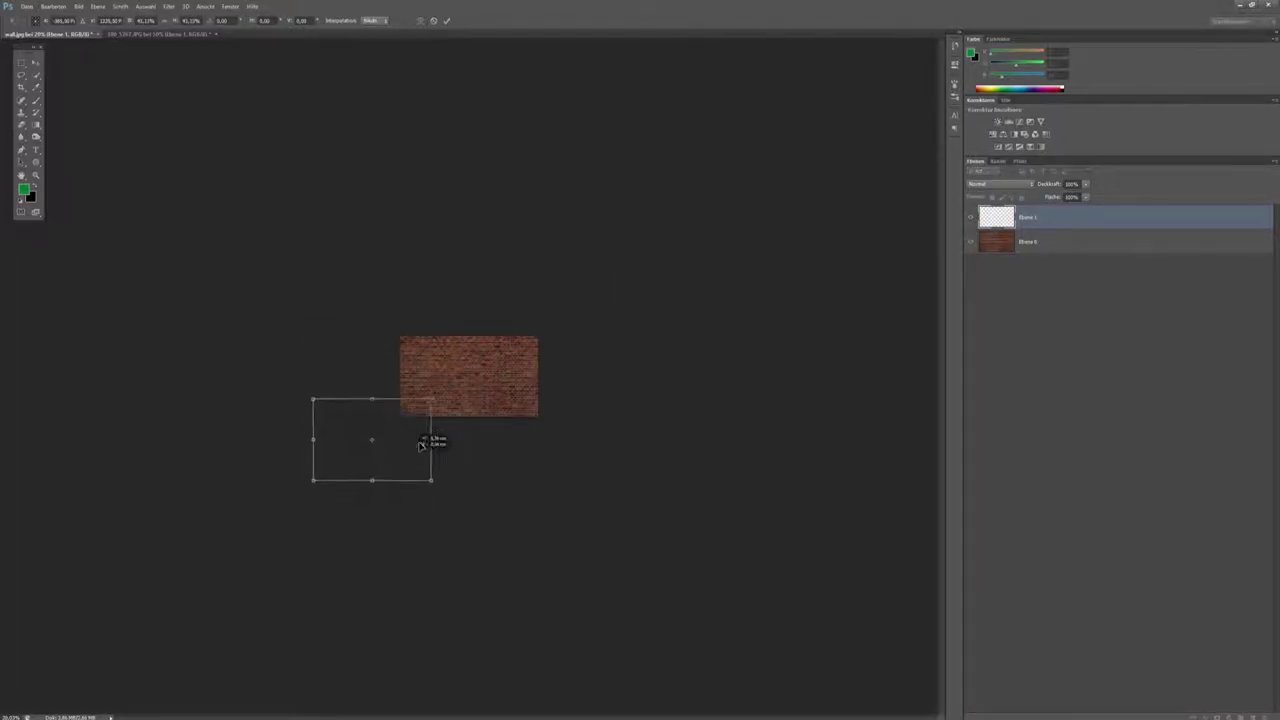
{"action": "left_click_drag", "start_coordinate": [428, 440], "coordinate": [519, 396]}
{"action": "left_click_drag", "start_coordinate": [415, 332], "coordinate": [444, 352]}
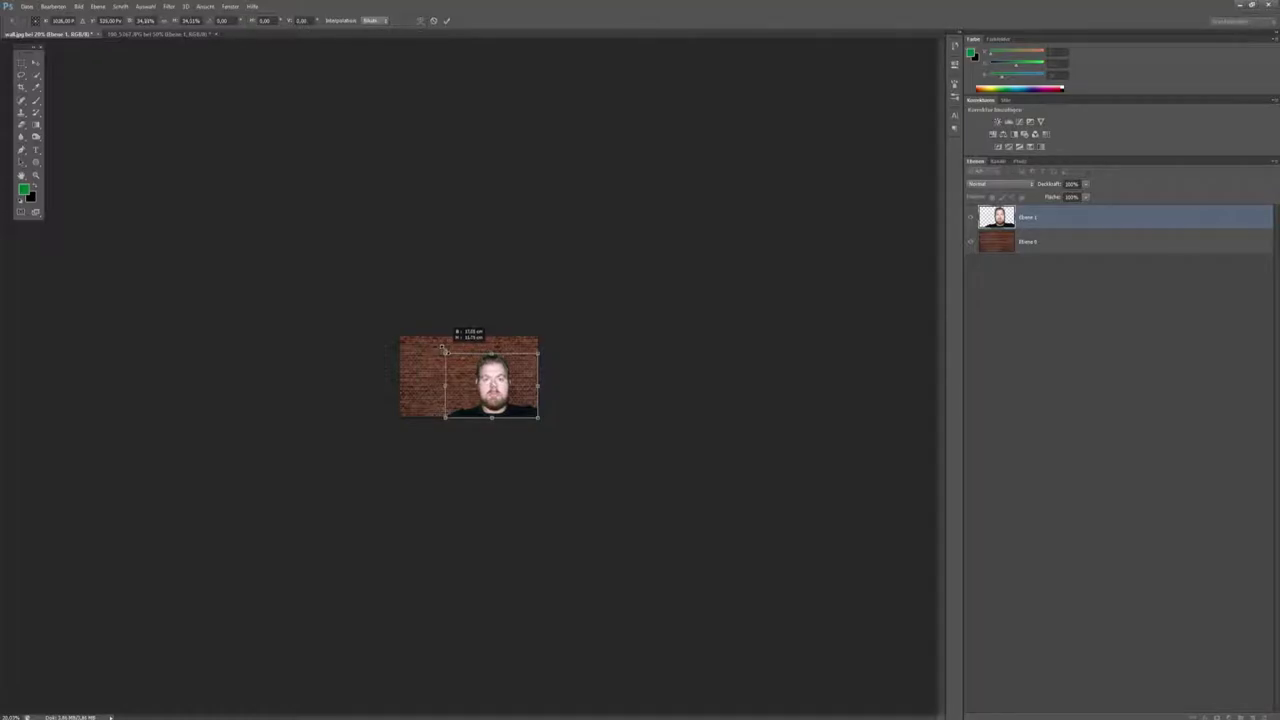
- Commit the person's scaling and zoom in so the composition fills the window
{"action": "key", "text": "Return"}
{"action": "key", "text": "z"}
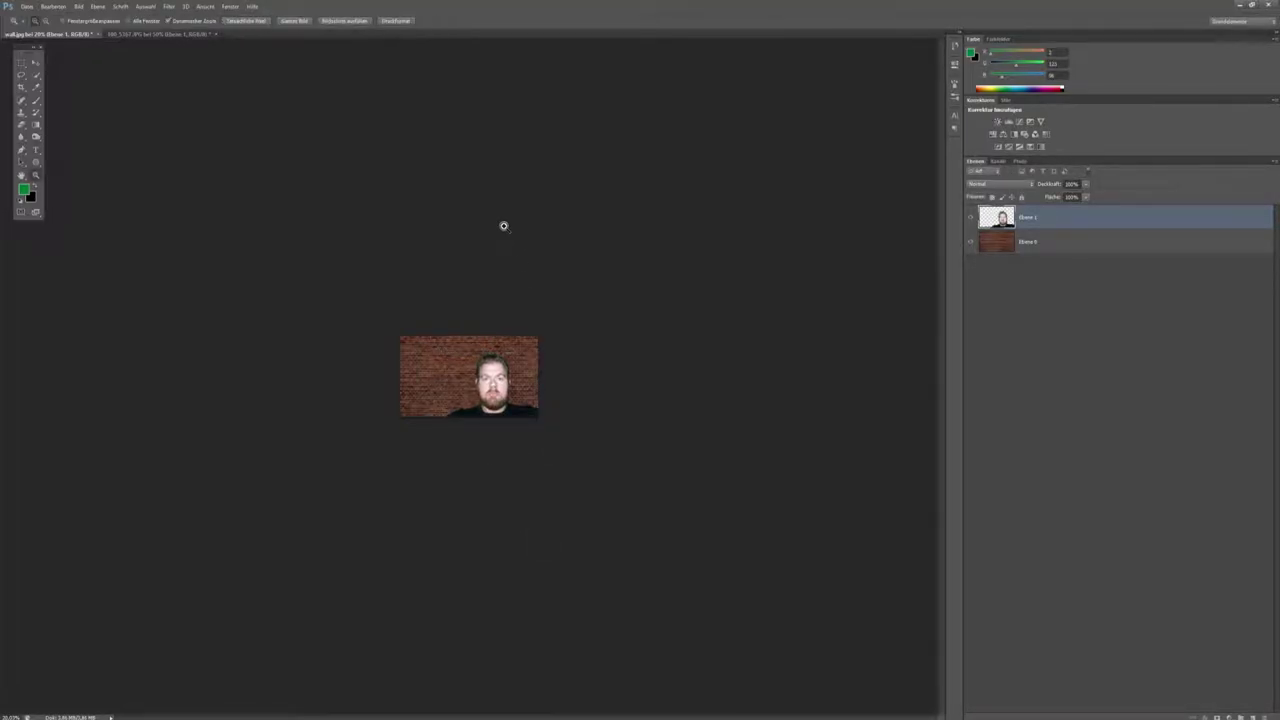
{"action": "key", "text": "ctrl+plus"}
{"action": "key", "text": "ctrl+plus"}
{"action": "key", "text": "ctrl+plus"}
{"action": "key", "text": "ctrl+plus"}
{"action": "key", "text": "ctrl+plus"}
{"action": "key", "text": "ctrl+plus"}
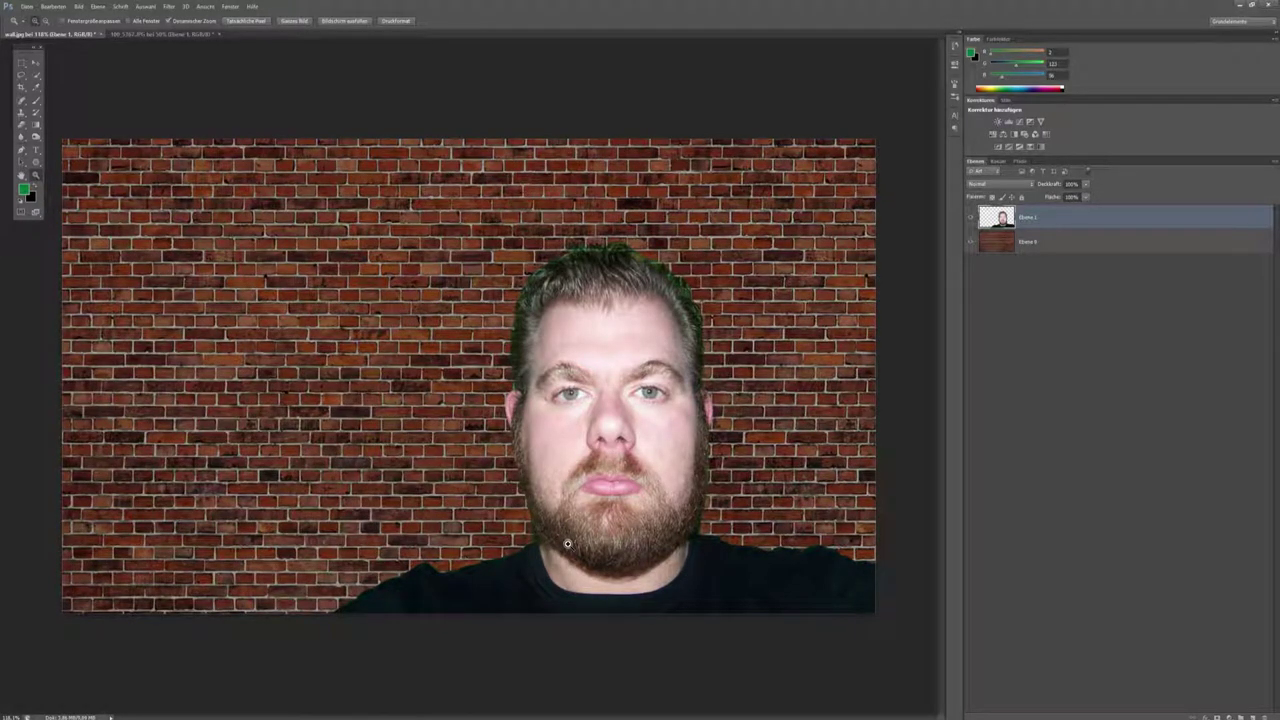
- Add a 1 px black Kontur stroke layer style to Ebene 1
{"action": "double_click", "coordinate": [1065, 221]}
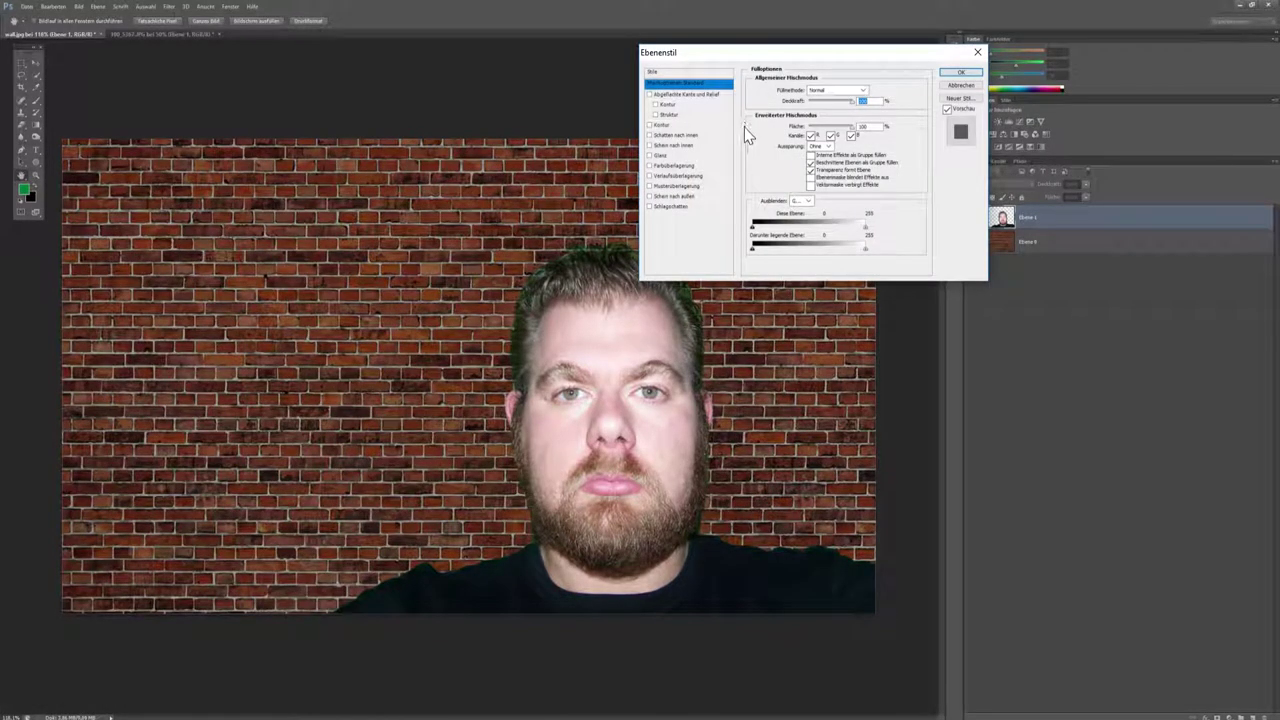
{"action": "left_click", "coordinate": [650, 125]}
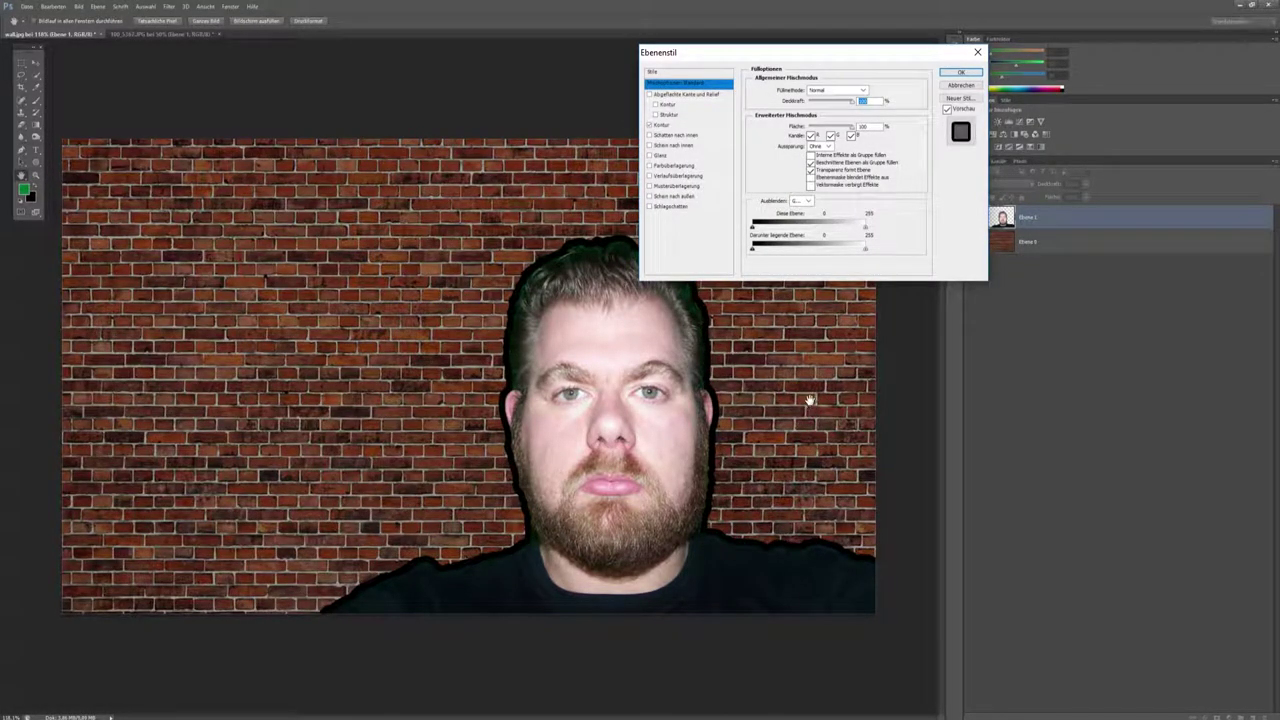
{"action": "left_click", "coordinate": [686, 126]}
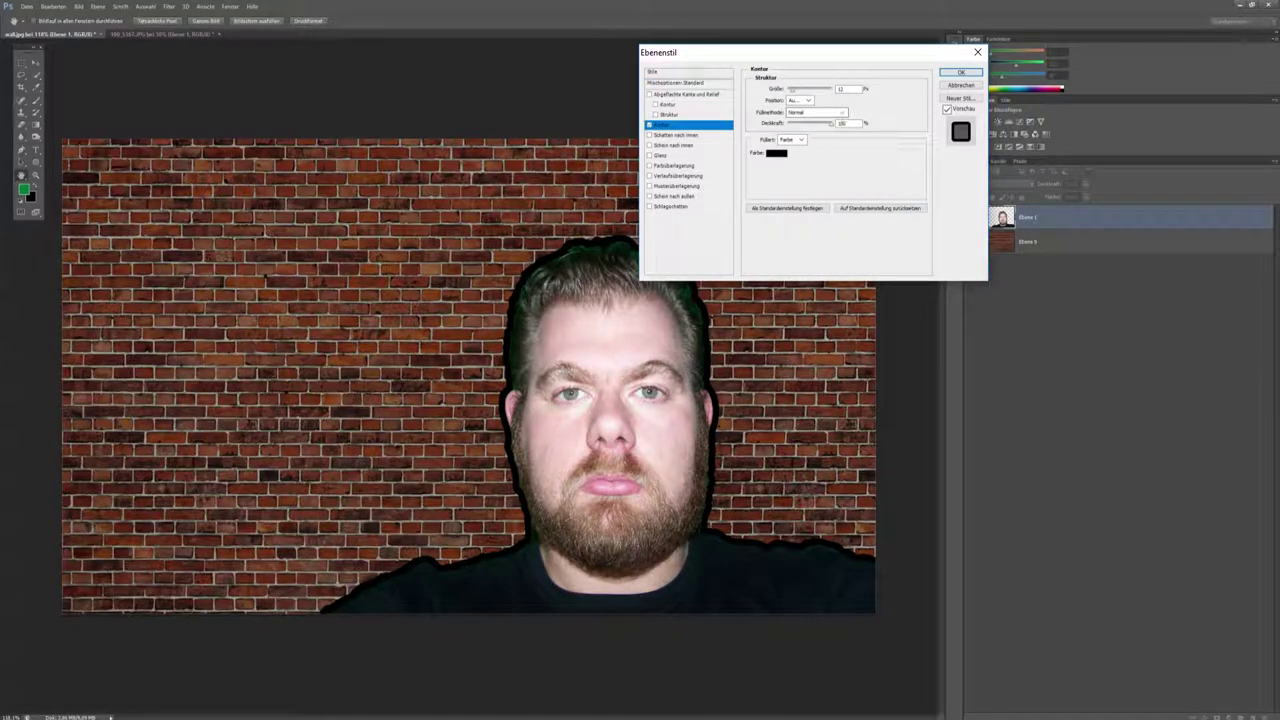
{"action": "type", "text": "1"}
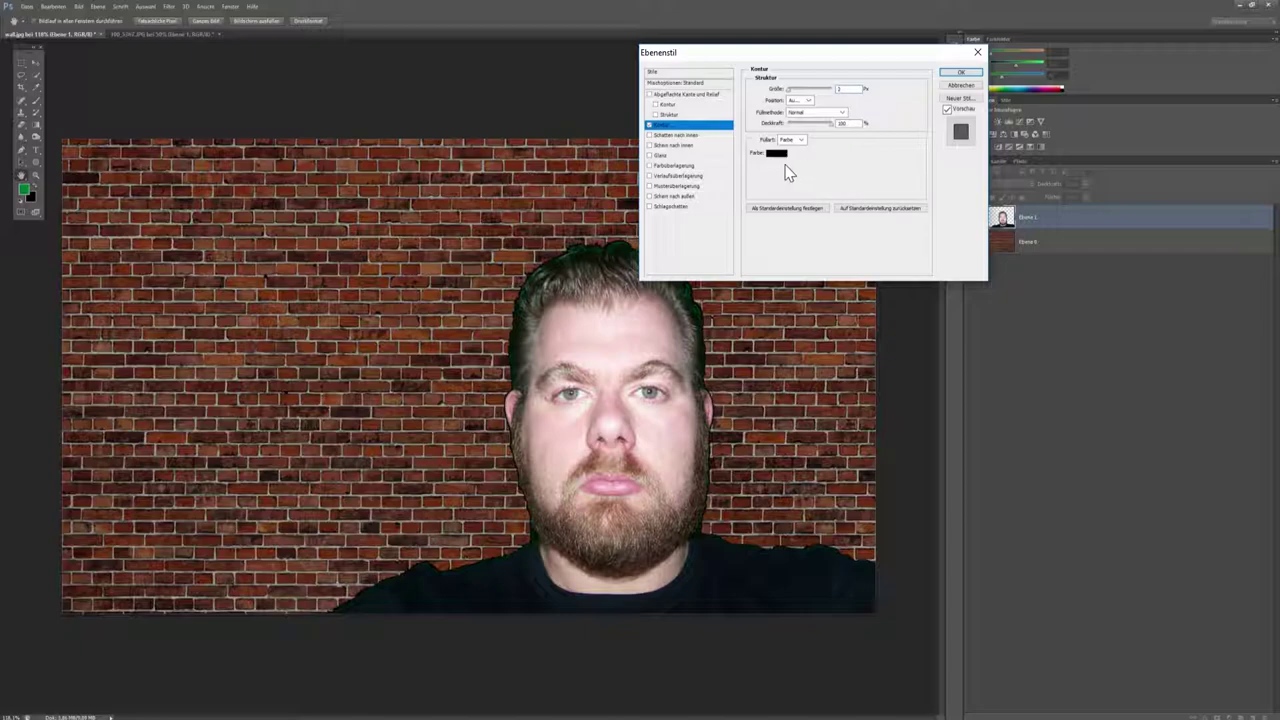
{"action": "left_click", "coordinate": [953, 73]}
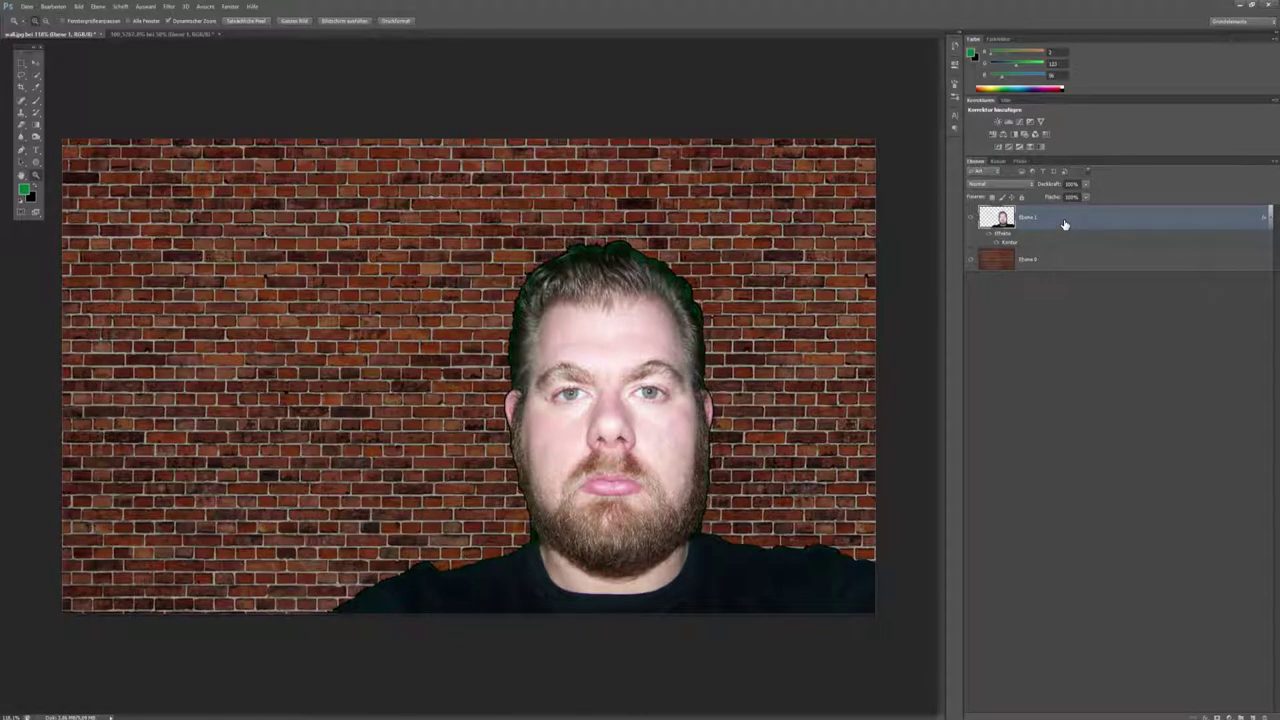
{"action": "left_click", "coordinate": [172, 7]}
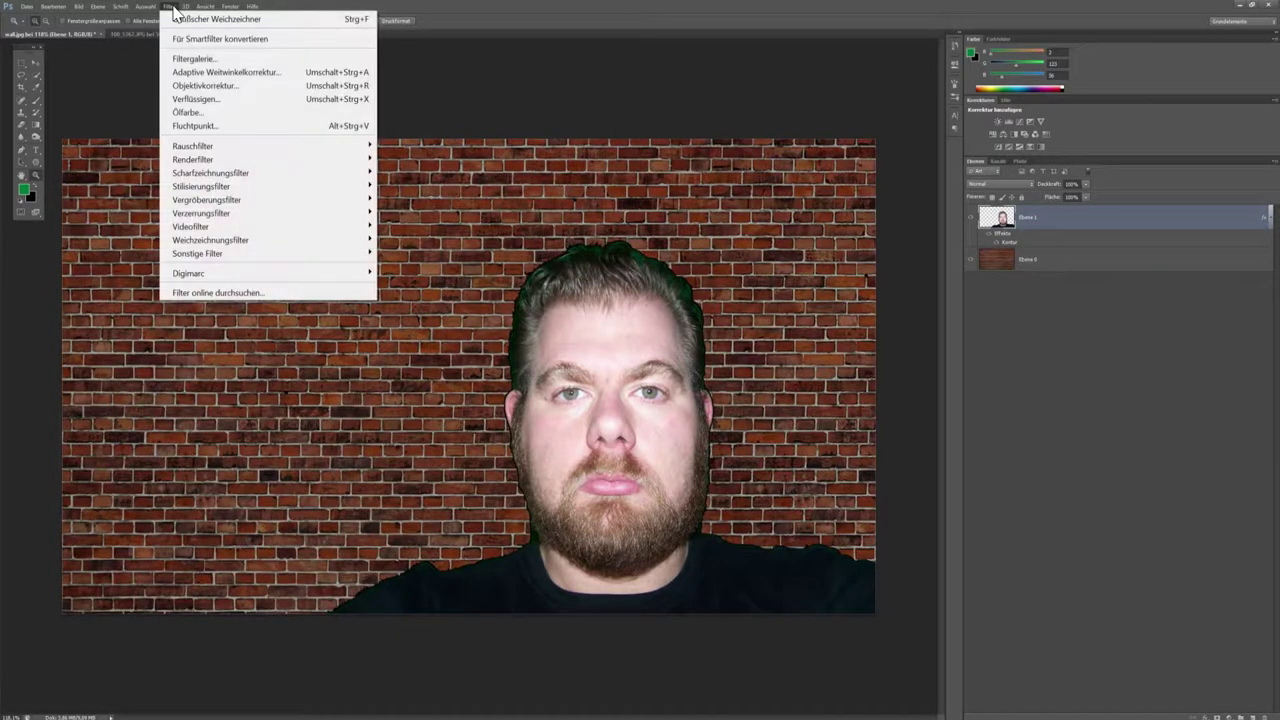
{"action": "left_click", "coordinate": [246, 58]}
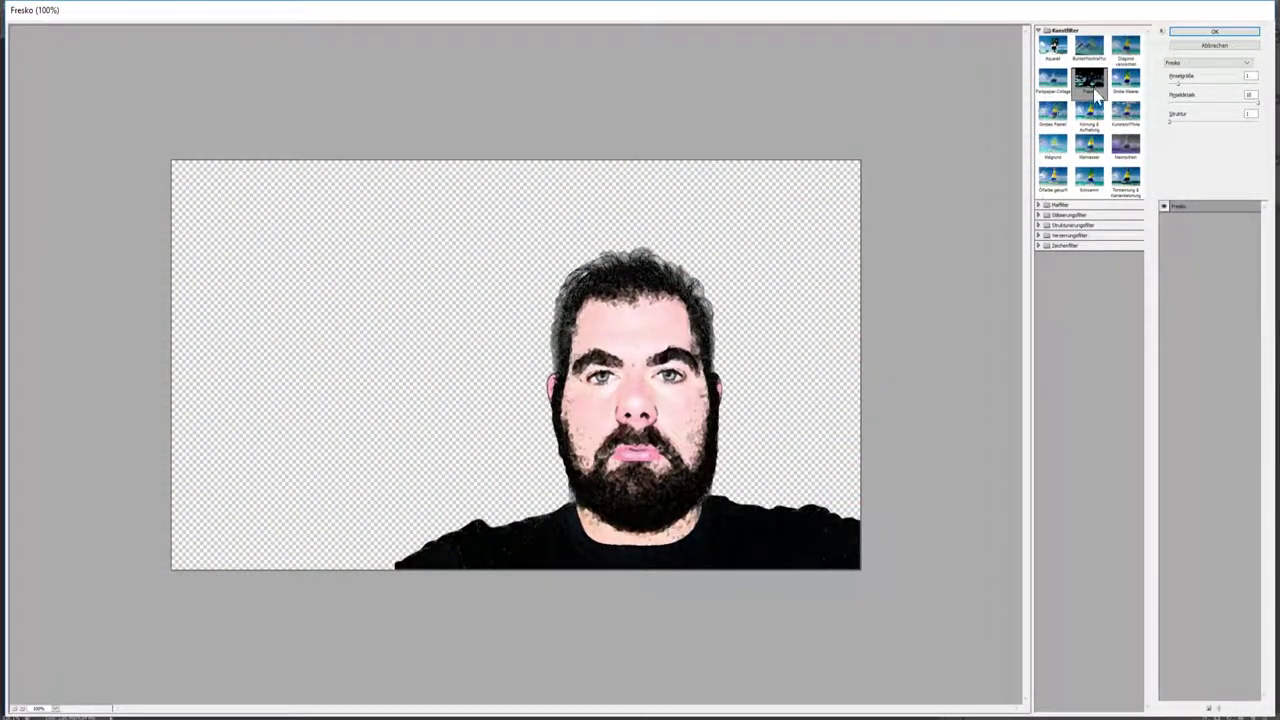
{"action": "left_click", "coordinate": [1052, 80]}
{"action": "left_click", "coordinate": [1089, 82]}
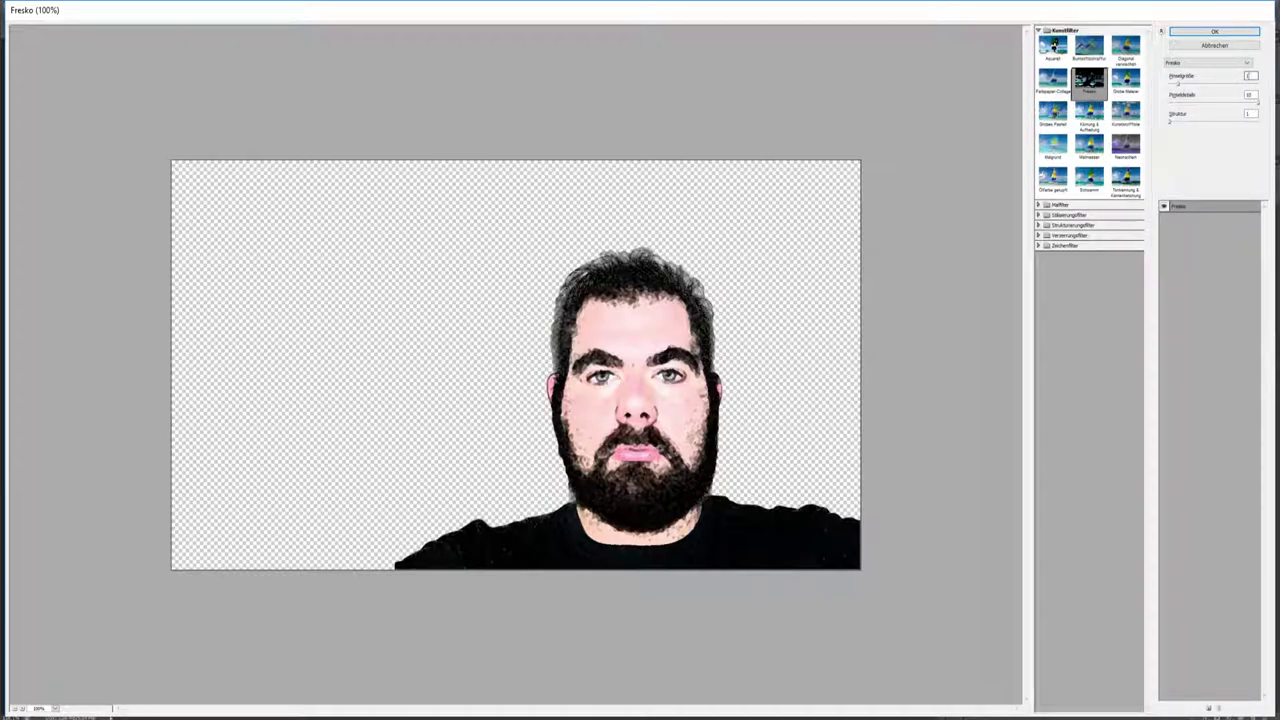
{"action": "left_click", "coordinate": [1250, 76]}
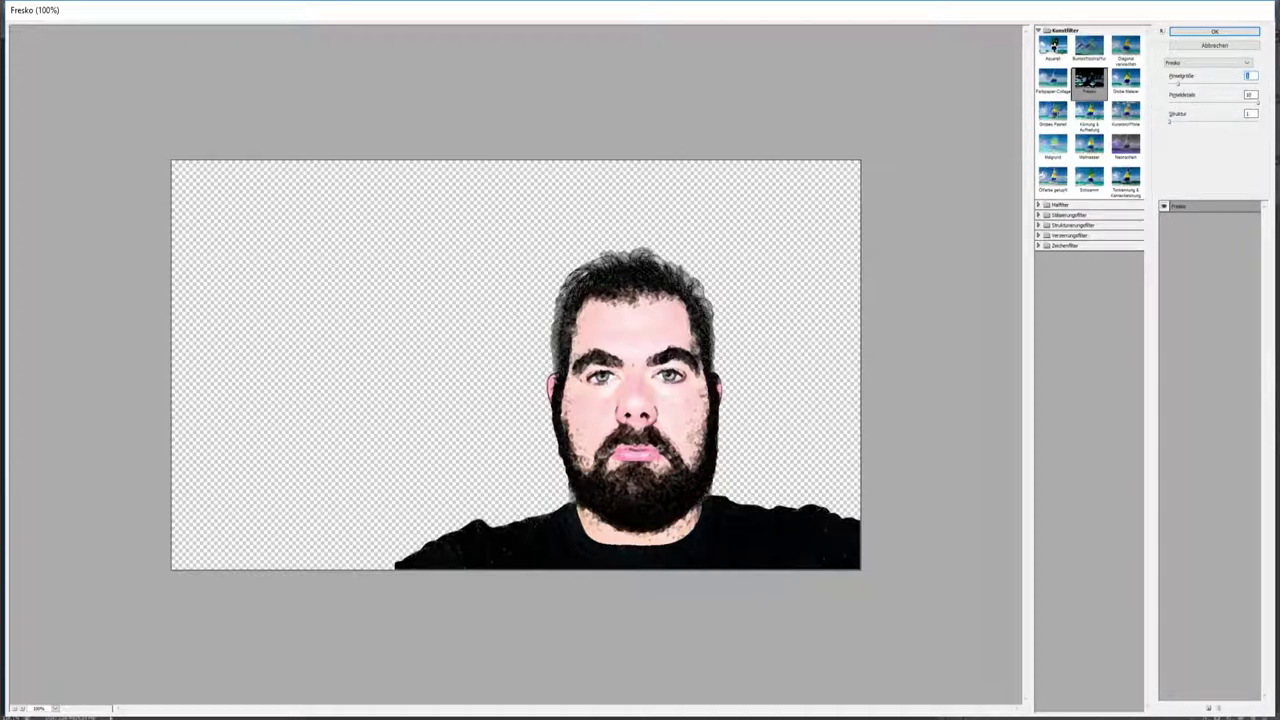
{"action": "left_click", "coordinate": [1249, 94]}
{"action": "left_click", "coordinate": [1224, 32]}
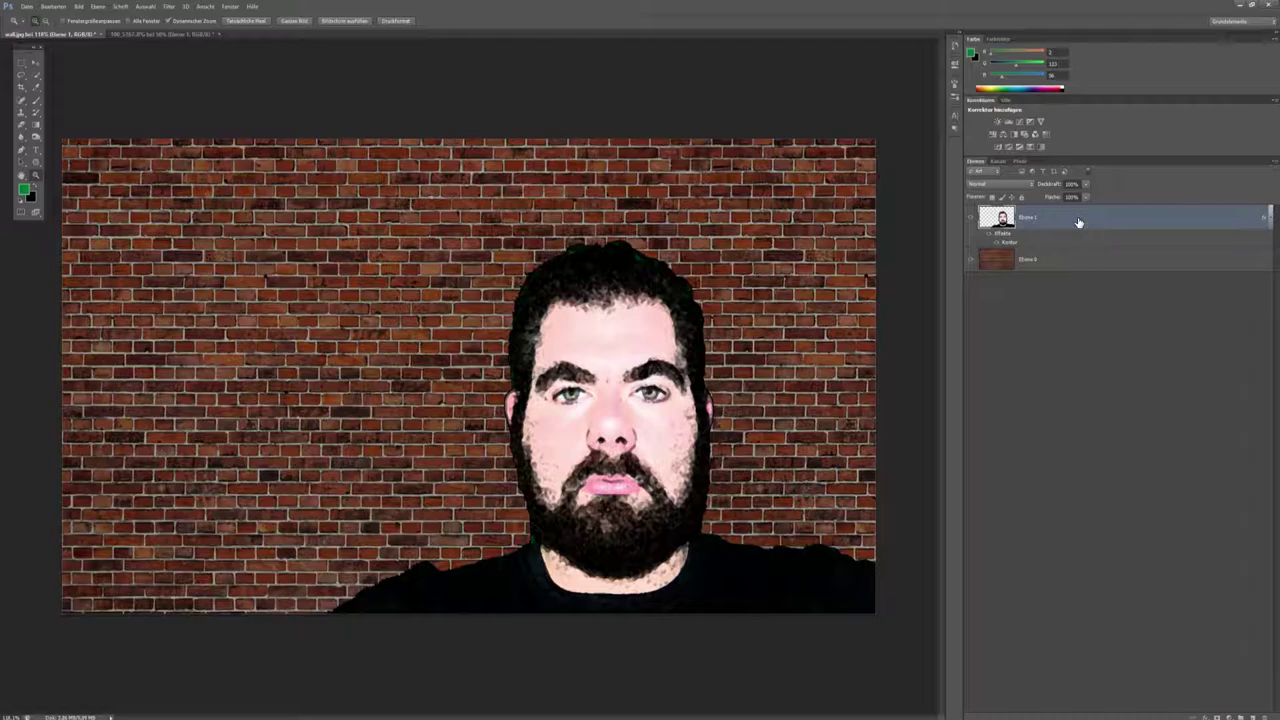
{"action": "key", "text": "ctrl+z"}
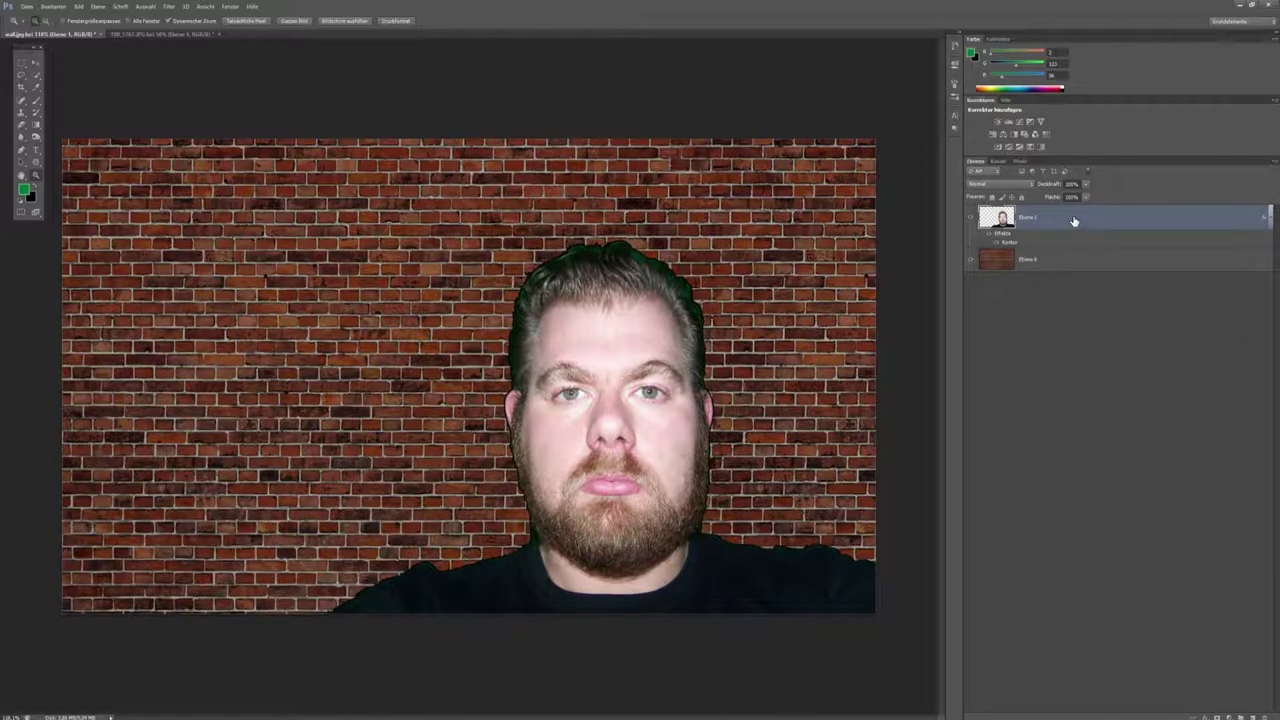
- Undo the stroke and convert the portrait layer Ebene 1 into a smart object
{"action": "key", "text": "ctrl+z"}
{"action": "right_click", "coordinate": [1073, 220]}
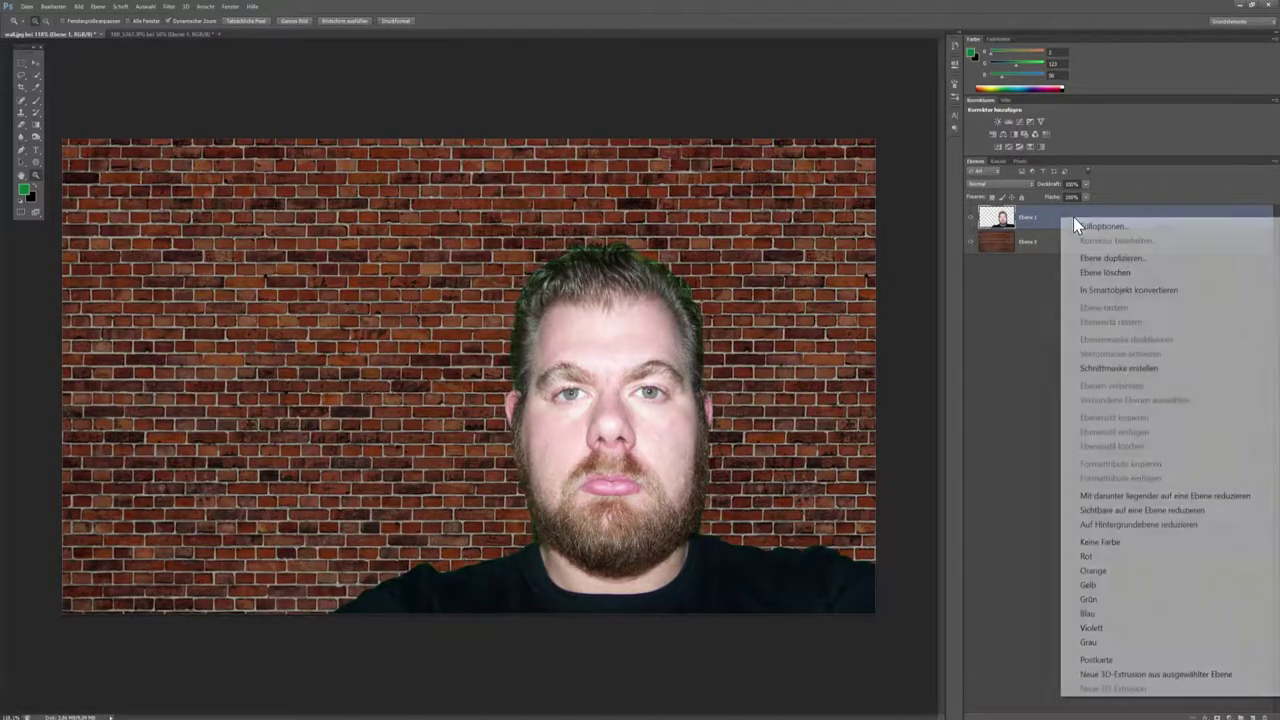
{"action": "left_click", "coordinate": [1135, 290]}
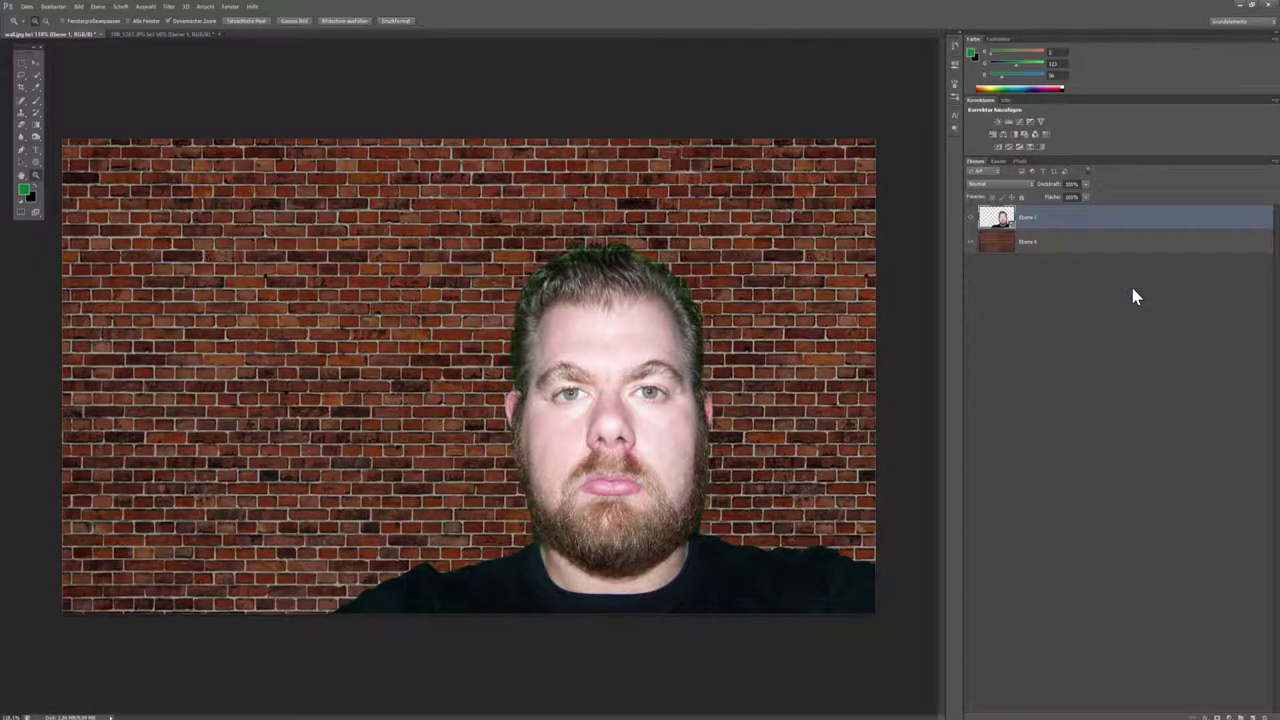
- Give the smart object a Kontur stroke of size 3
{"action": "double_click", "coordinate": [1066, 220]}
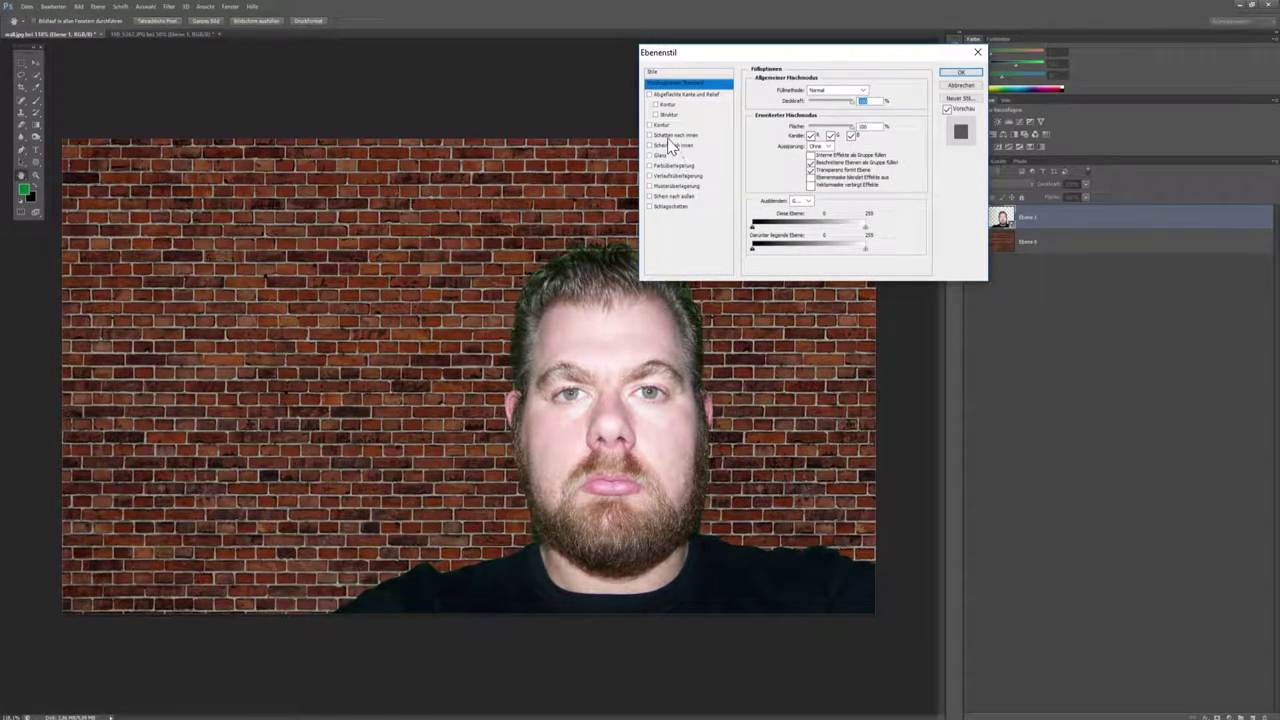
{"action": "left_click", "coordinate": [662, 124]}
{"action": "double_click", "coordinate": [842, 89]}
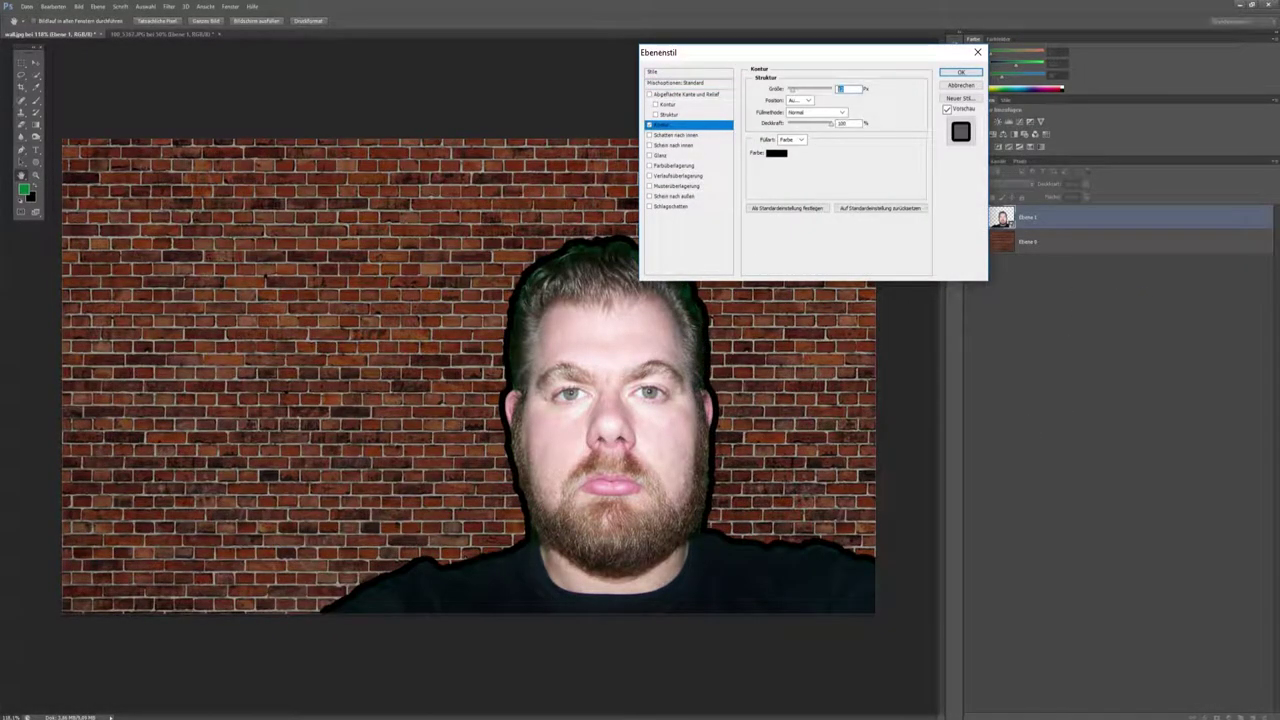
{"action": "type", "text": "3"}
{"action": "left_click", "coordinate": [960, 73]}
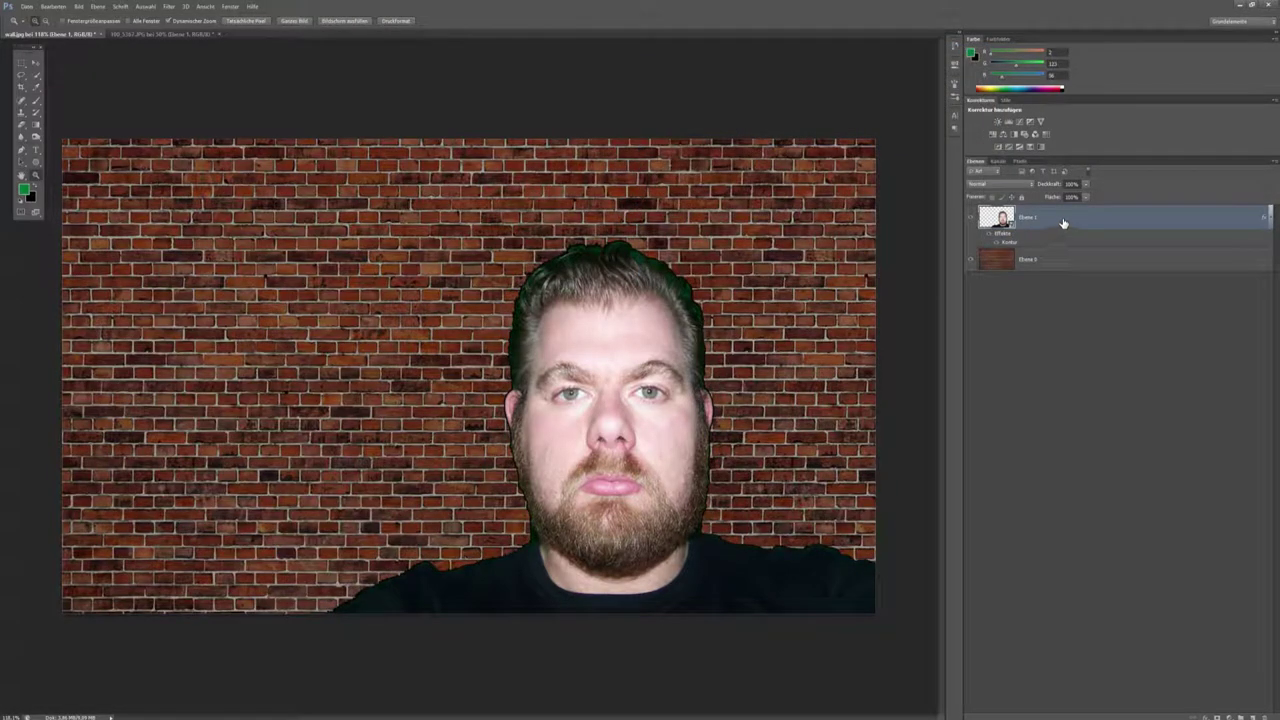
{"action": "left_click", "coordinate": [169, 6]}
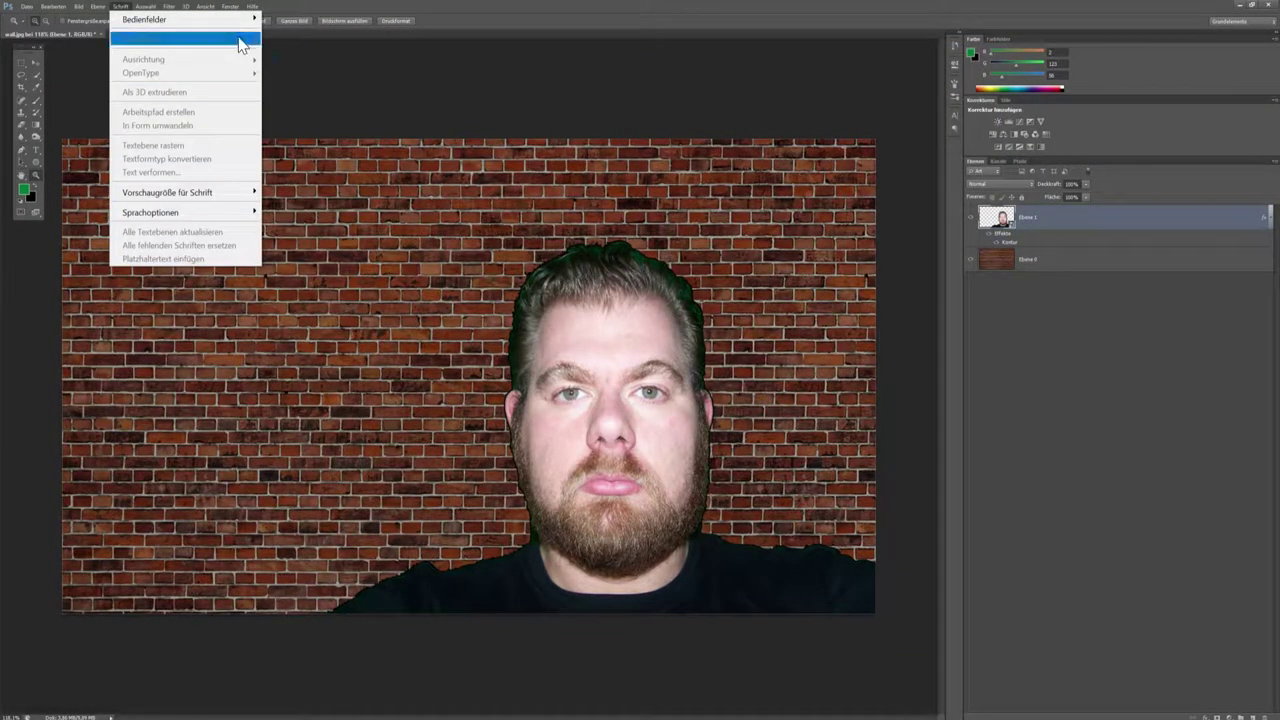
- Apply Fresko from the Filtergalerie as a smart filter, toggling its visibility to compare before and after
{"action": "left_click", "coordinate": [246, 57]}
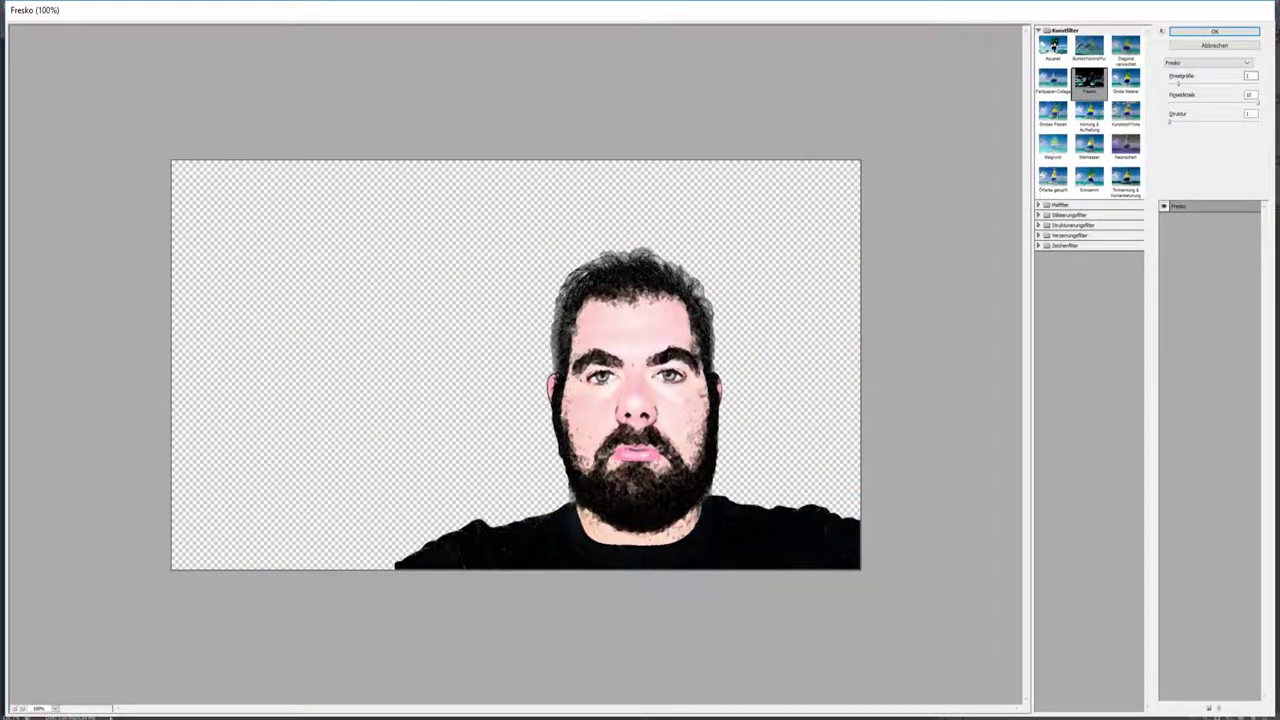
{"action": "left_click", "coordinate": [1228, 32]}
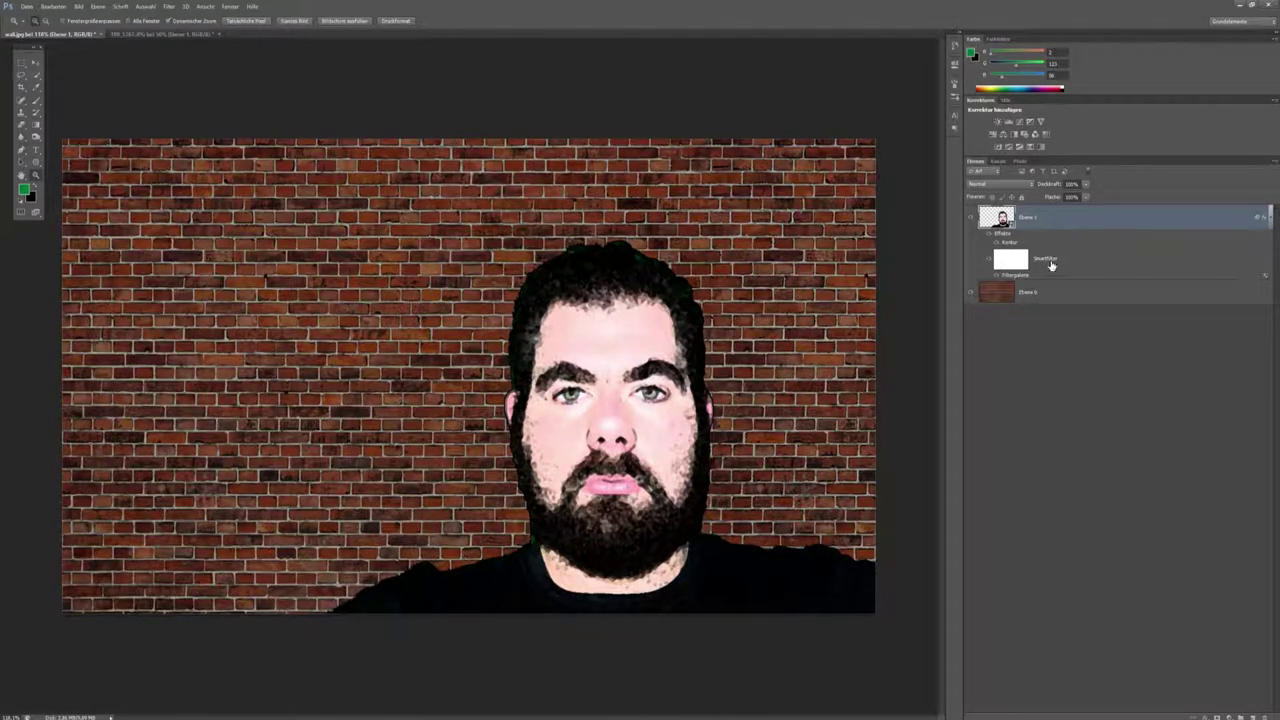
{"action": "left_click", "coordinate": [990, 262]}
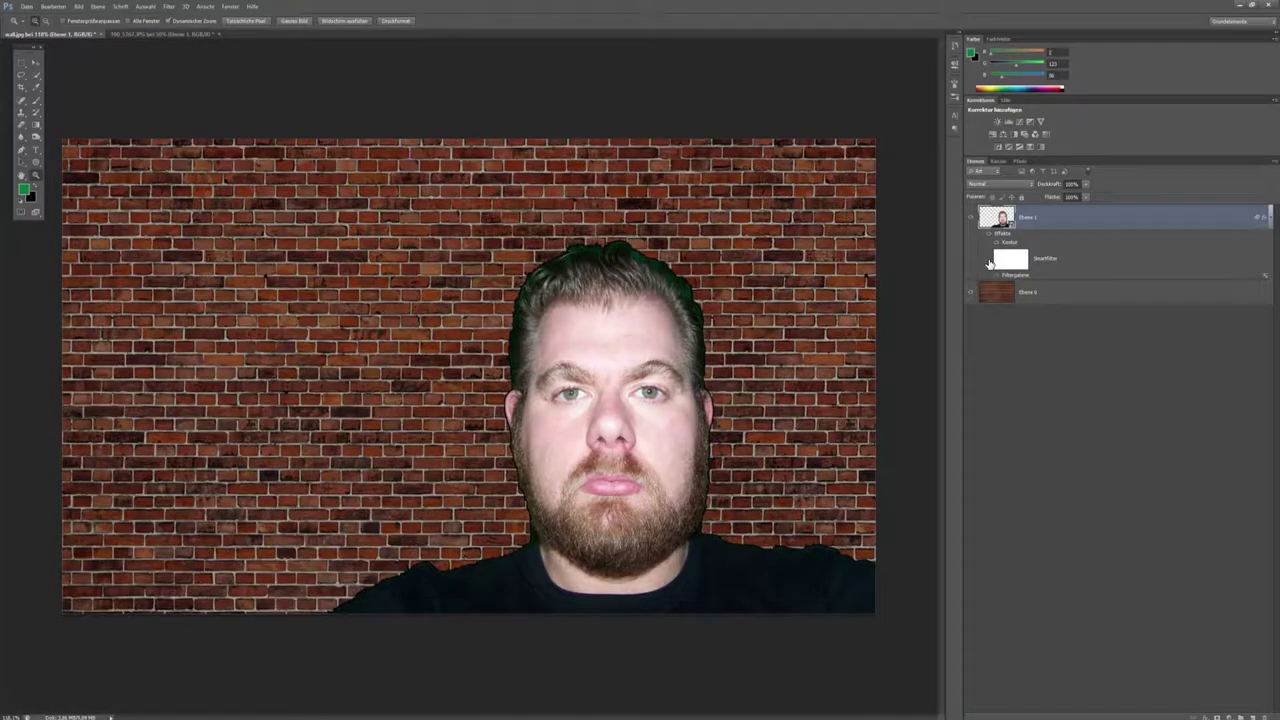
{"action": "left_click", "coordinate": [990, 262]}
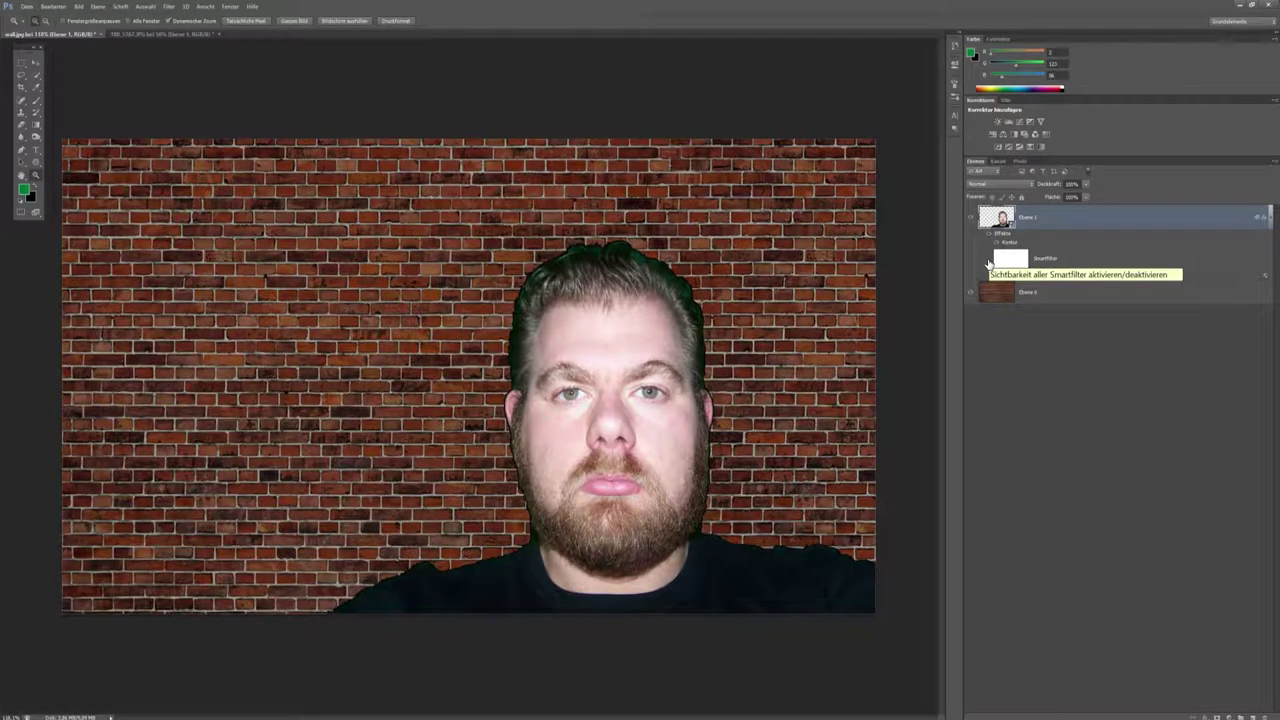
{"action": "left_click", "coordinate": [990, 262]}
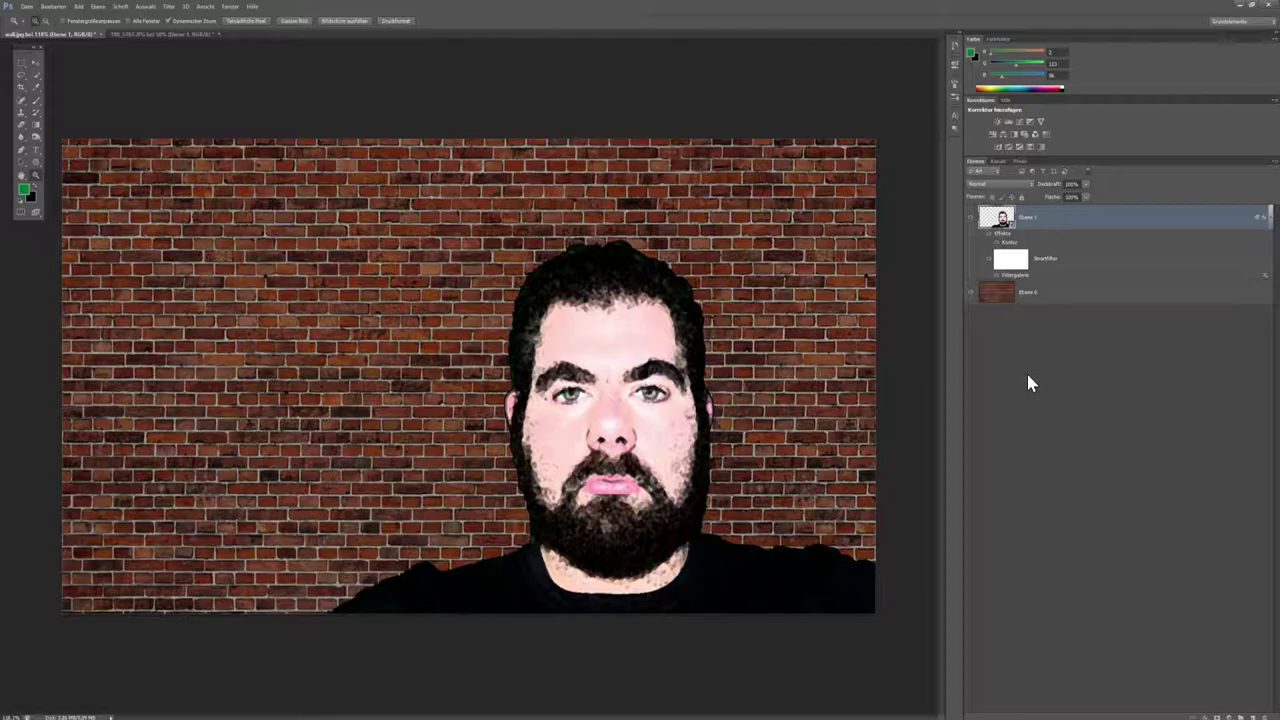
- Set Ebene 1 to Ineinanderkopieren blend mode with 80% opacity
{"action": "left_click", "coordinate": [1031, 185]}
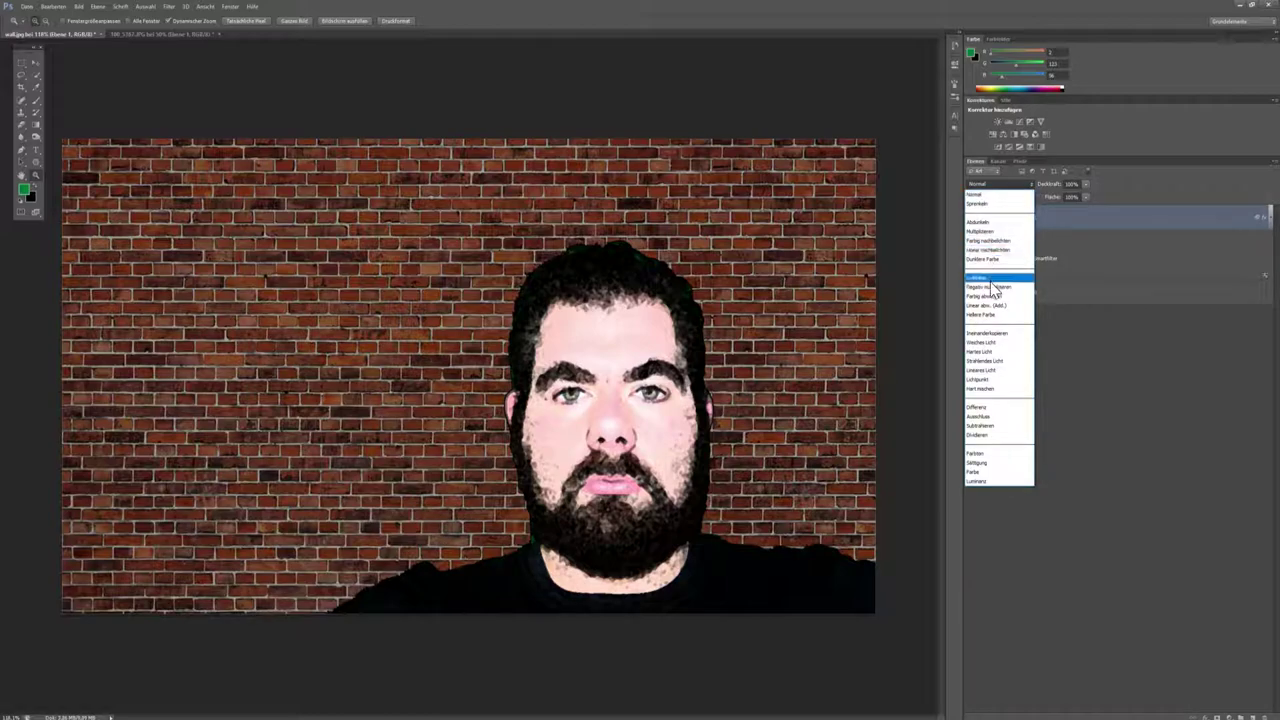
{"action": "left_click", "coordinate": [1000, 333]}
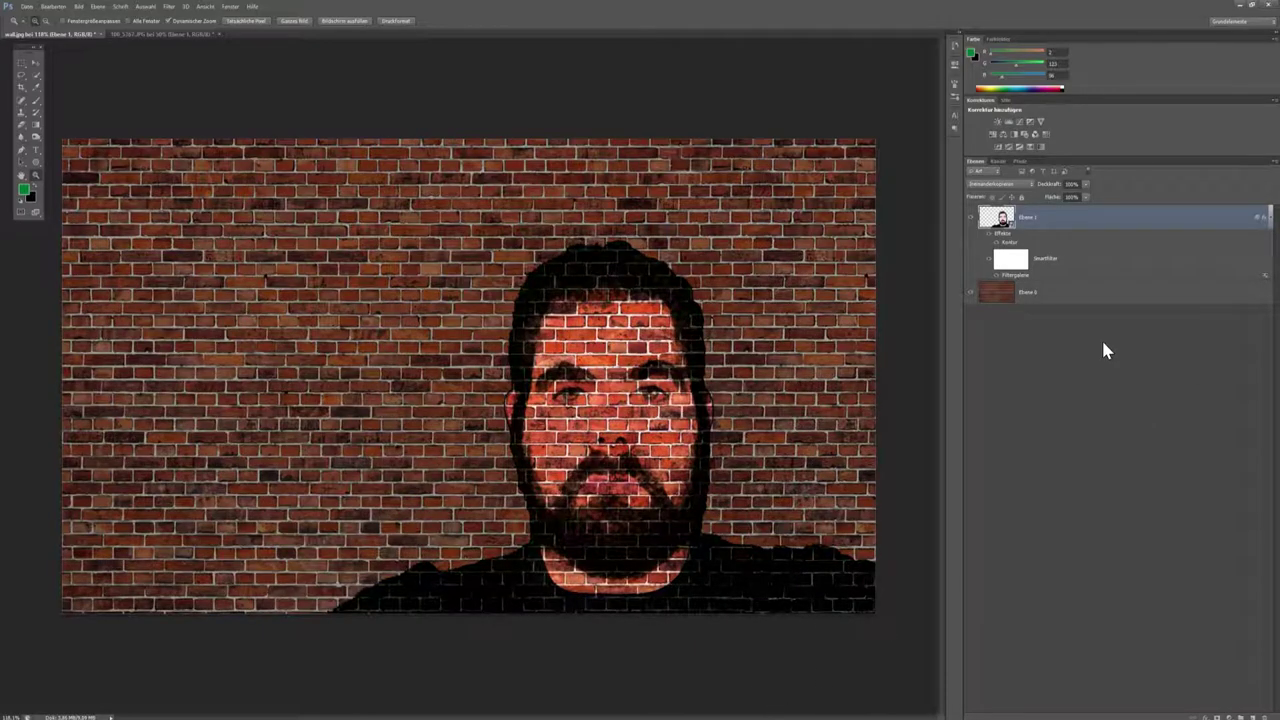
{"action": "left_click", "coordinate": [1072, 184]}
{"action": "type", "text": "8"}
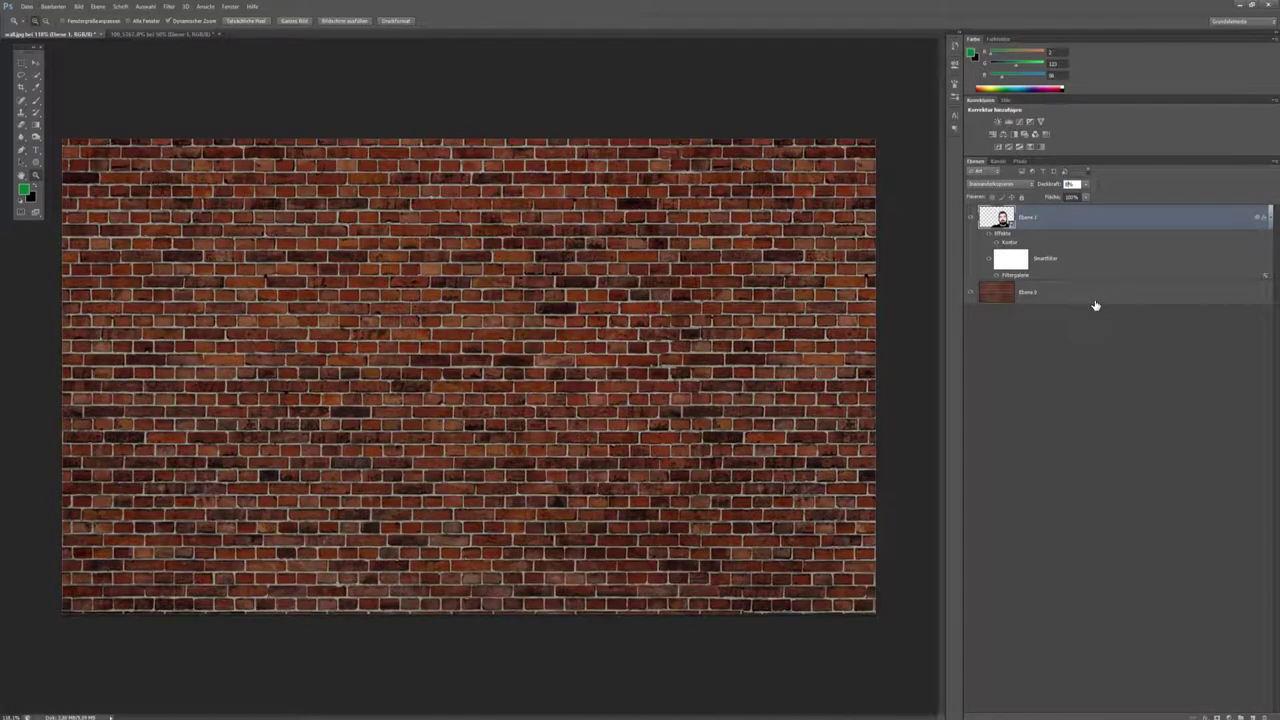
{"action": "type", "text": "0"}
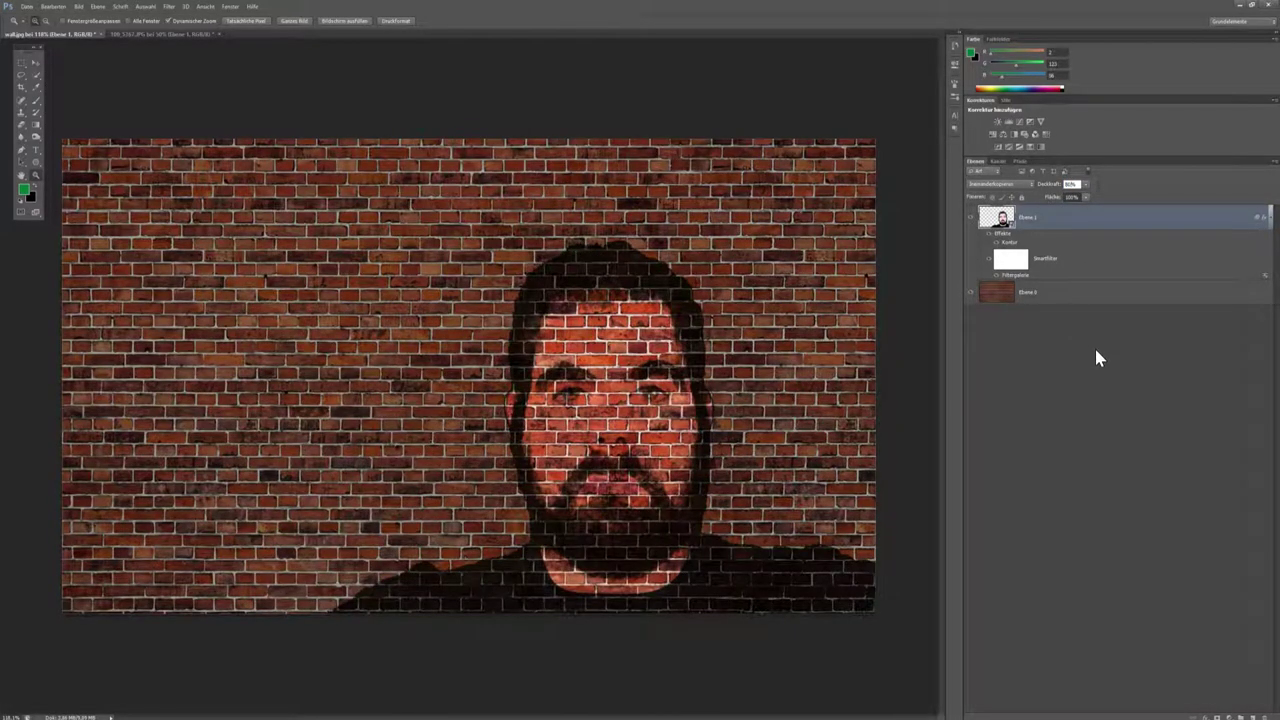
{"action": "left_click", "coordinate": [1092, 352]}
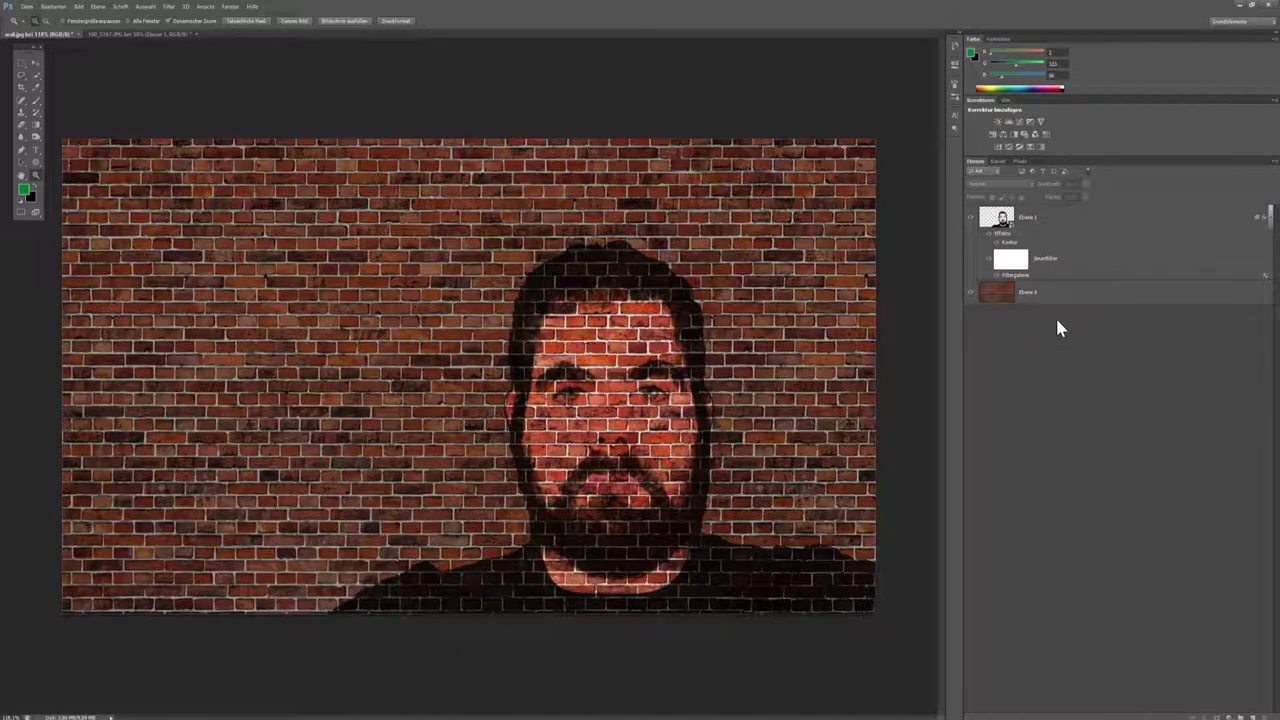
- Add a Helligkeit/Kontrast adjustment with brightness 81, then select it together with Ebene 1
{"action": "left_click", "coordinate": [1065, 221]}
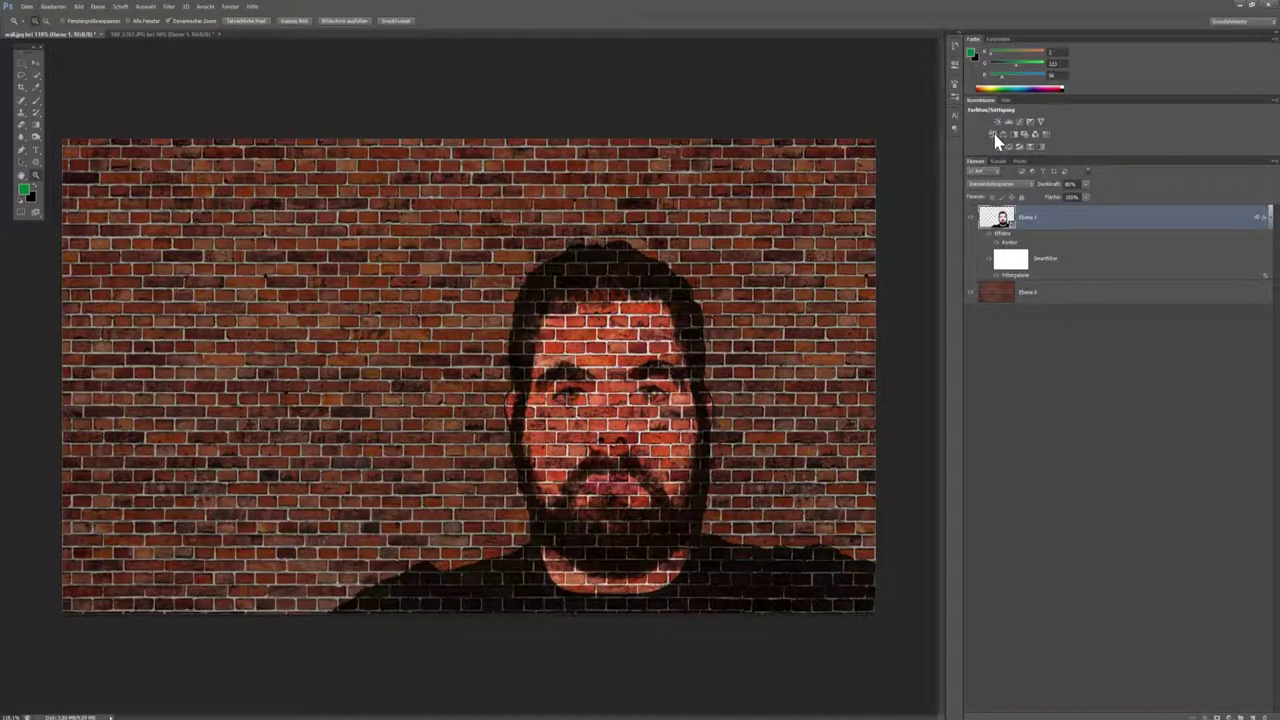
{"action": "left_click", "coordinate": [997, 123]}
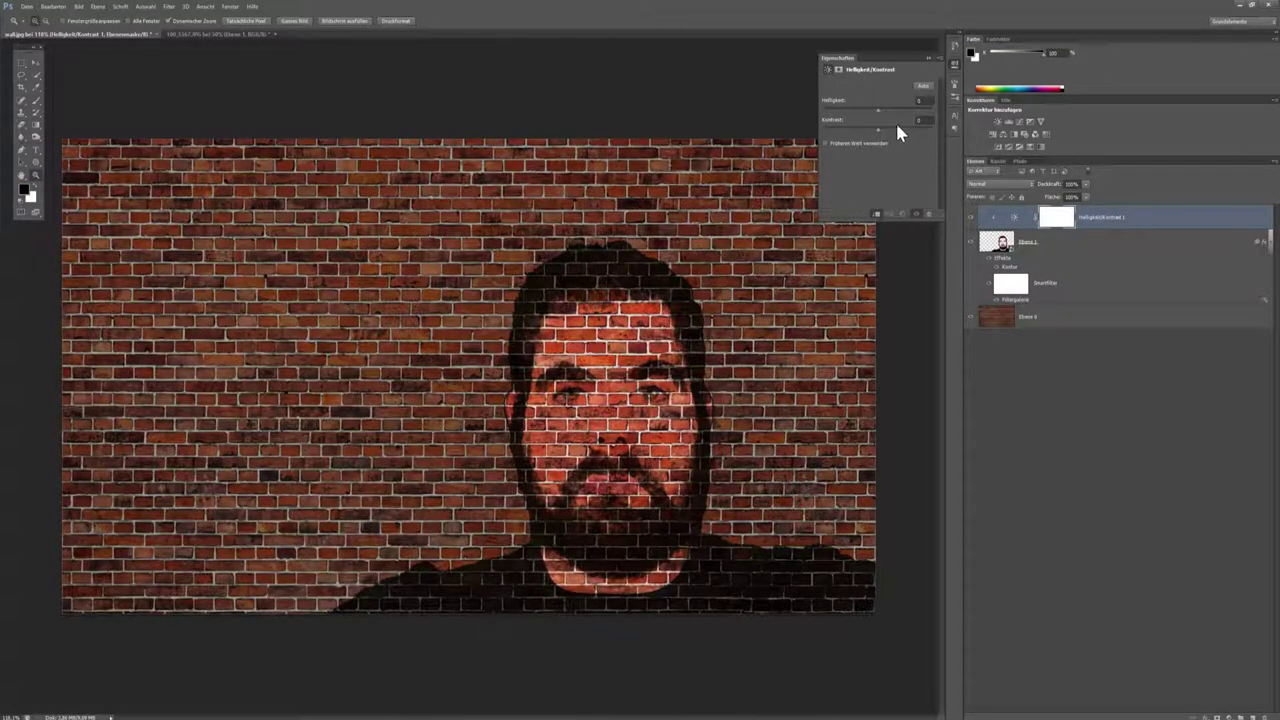
{"action": "mouse_move", "coordinate": [877, 108]}
{"action": "left_mouse_down"}
{"action": "mouse_move", "coordinate": [911, 114]}
{"action": "mouse_move", "coordinate": [851, 133]}
{"action": "left_mouse_up"}
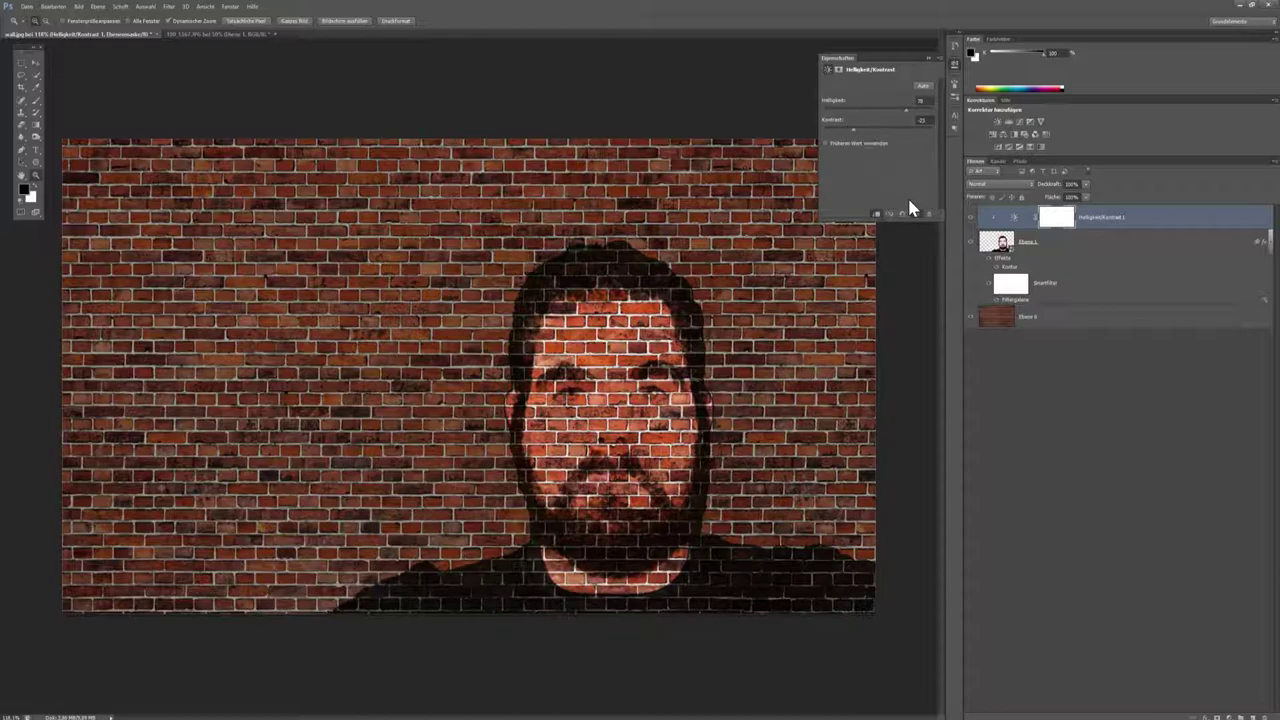
{"action": "left_click", "coordinate": [928, 59]}
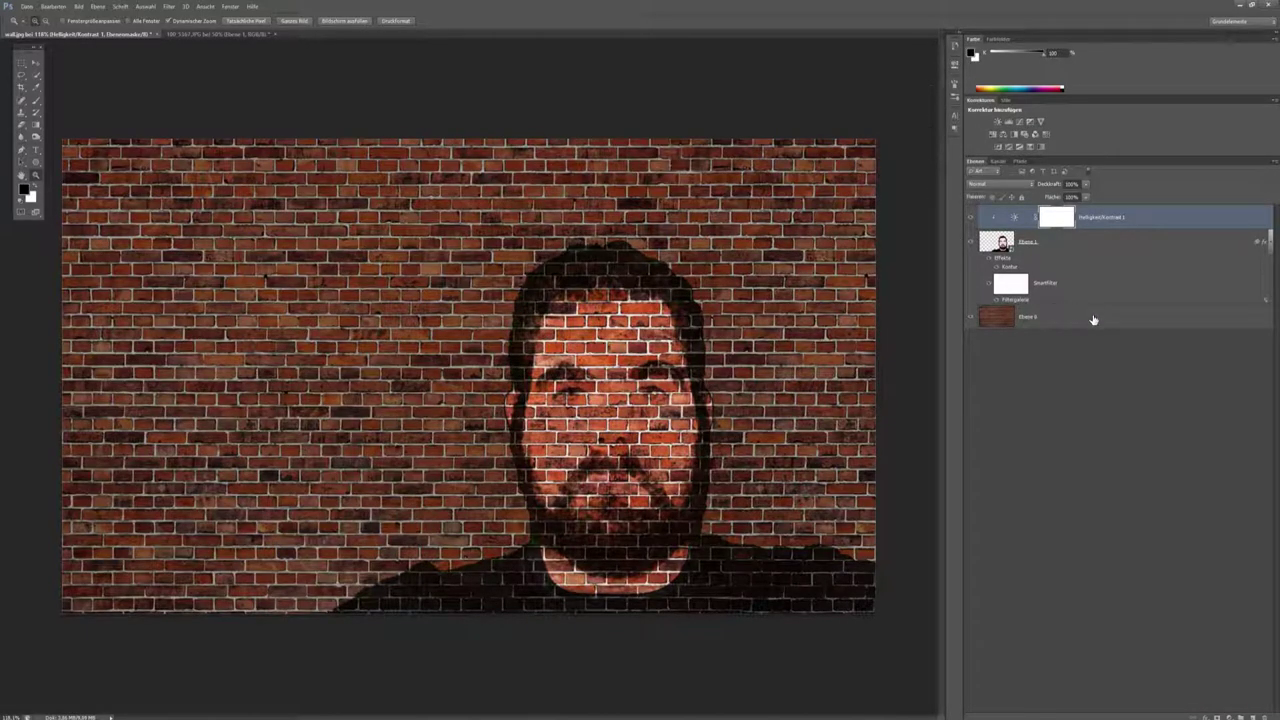
{"action": "left_click", "coordinate": [1073, 250], "text": "shift"}
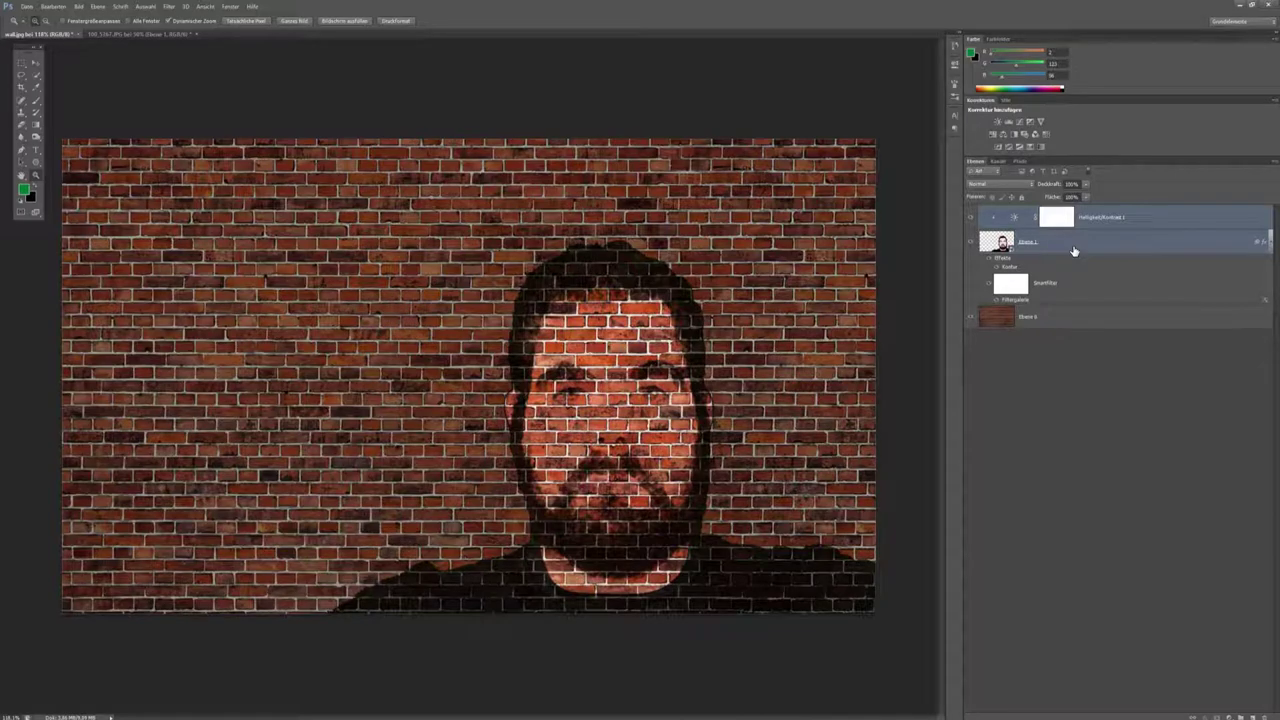
- Merge portrait and adjustment into one smart object, blended Ineinanderkopieren at 80% opacity
{"action": "right_click", "coordinate": [1063, 247]}
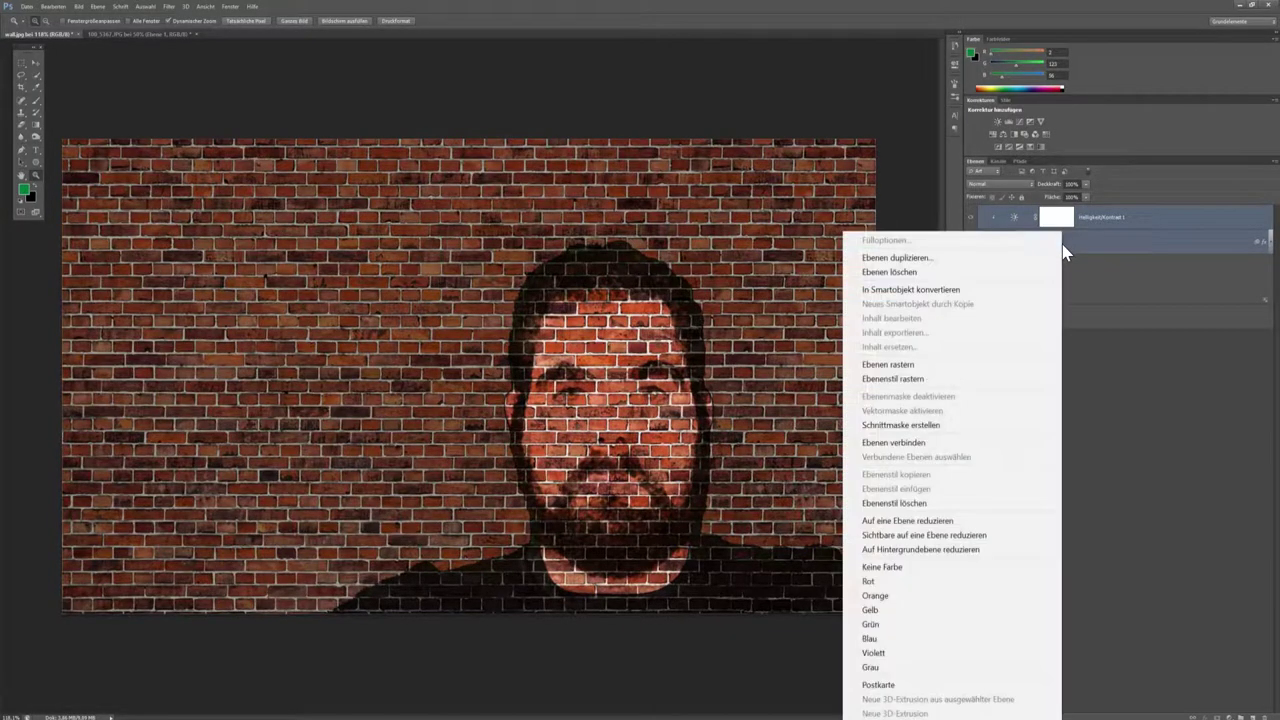
{"action": "left_click", "coordinate": [953, 290]}
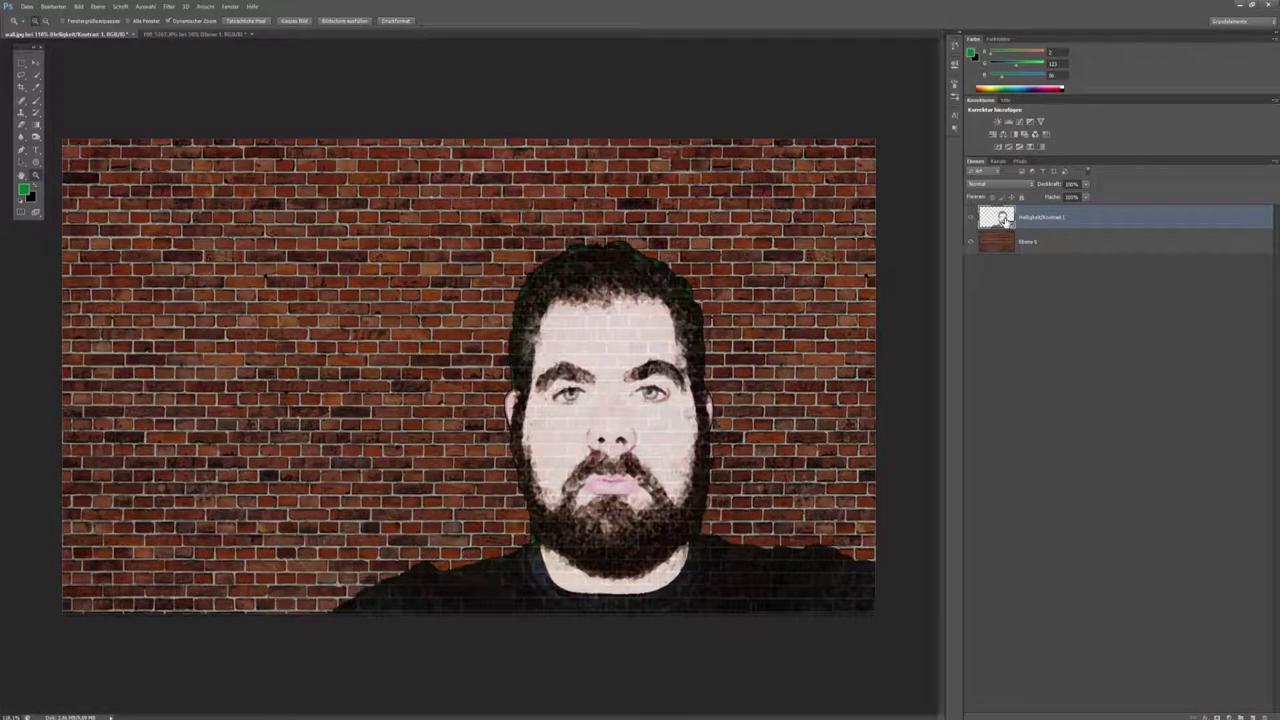
{"action": "left_click", "coordinate": [1003, 184]}
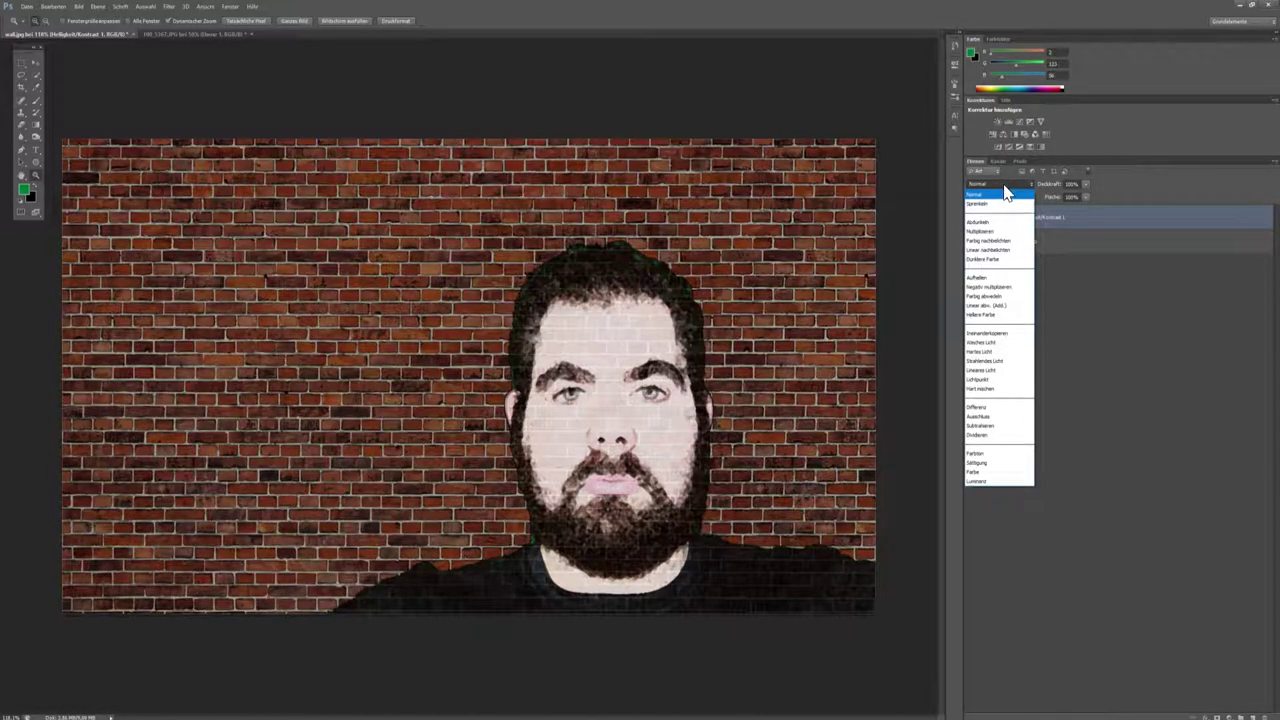
{"action": "left_click", "coordinate": [1005, 333]}
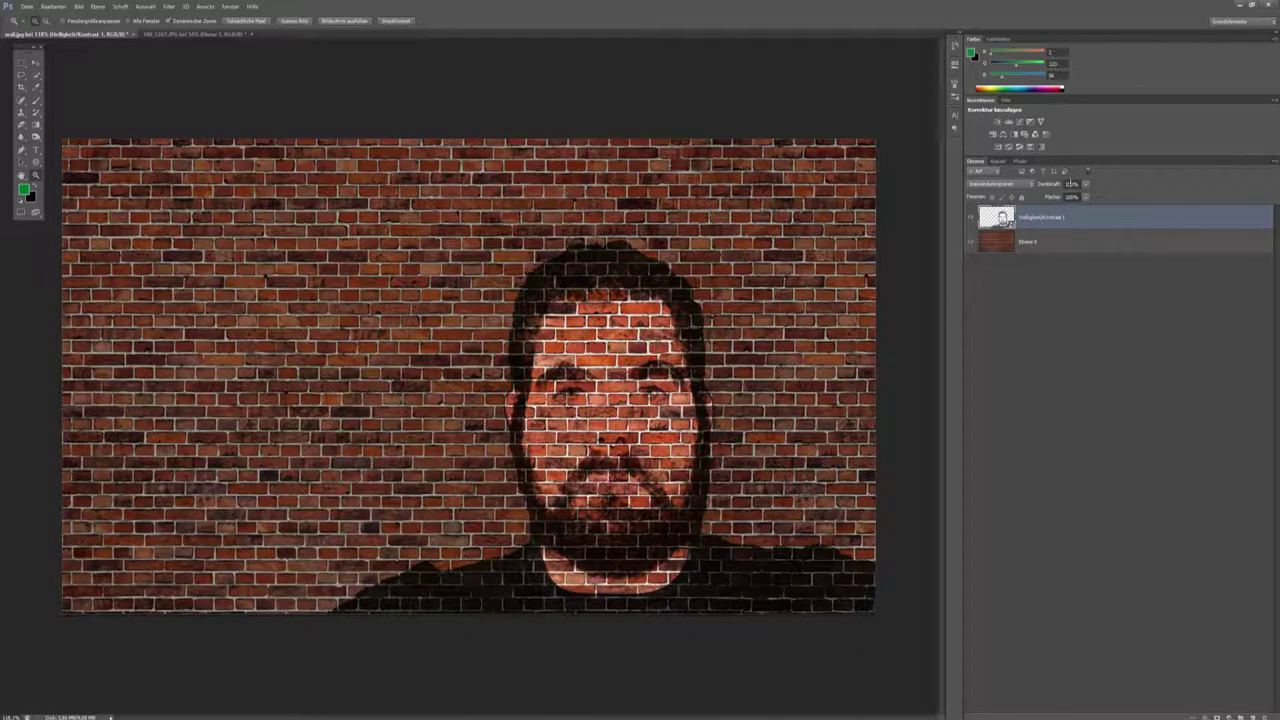
{"action": "left_click", "coordinate": [1070, 184]}
{"action": "type", "text": "80"}
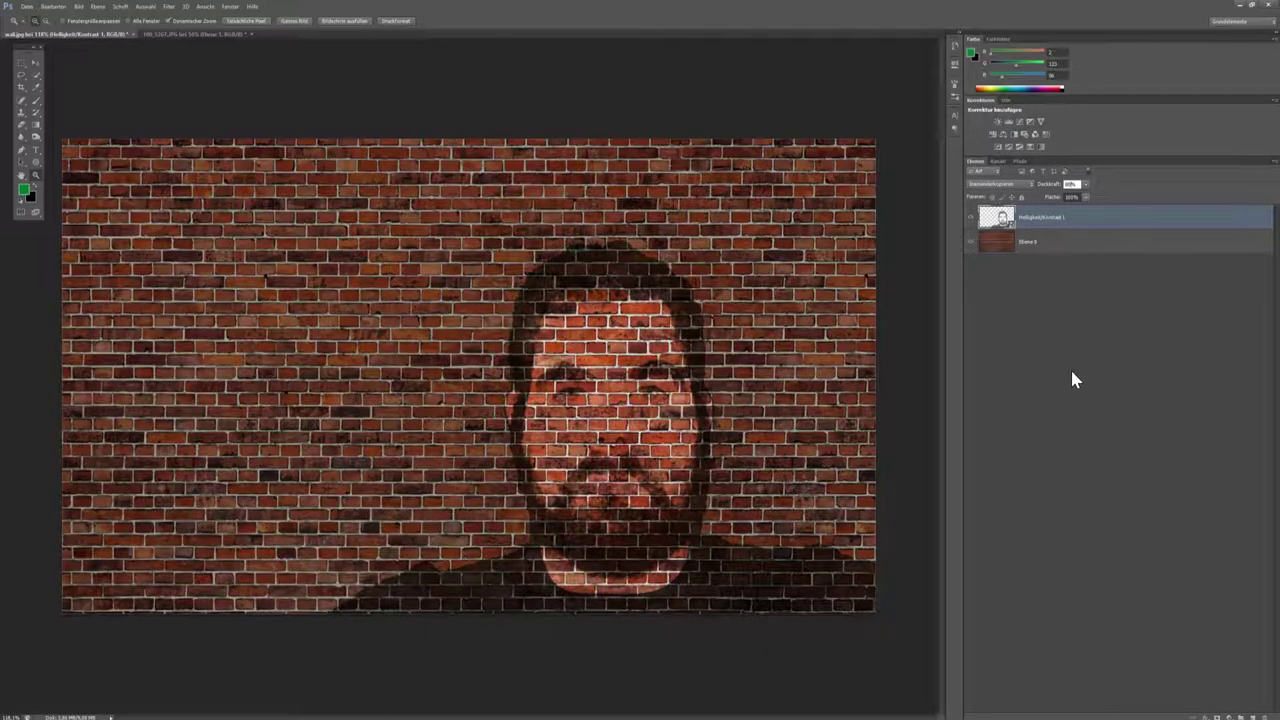
{"action": "left_click", "coordinate": [1063, 284]}
{"action": "left_click", "coordinate": [1090, 221]}
- Apply a Versetzen displacement filter using walldis.psd as the displacement map
{"action": "left_click", "coordinate": [169, 6]}
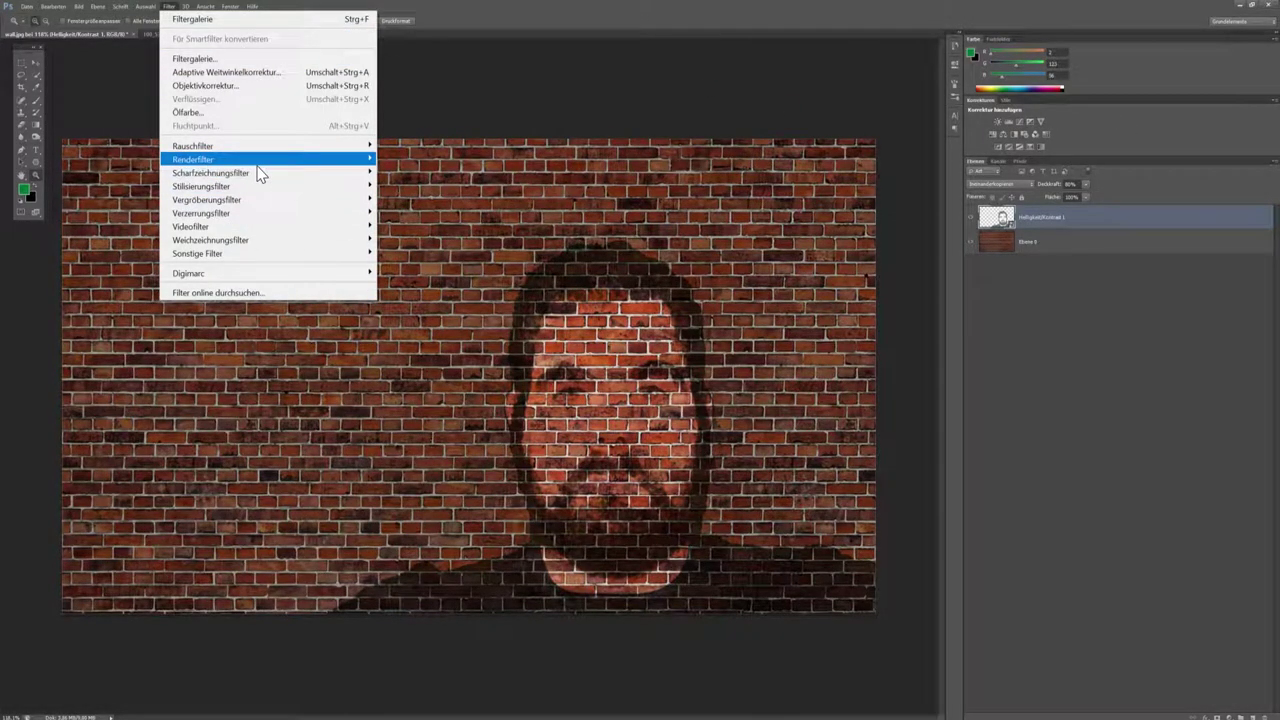
{"action": "mouse_move", "coordinate": [201, 213]}
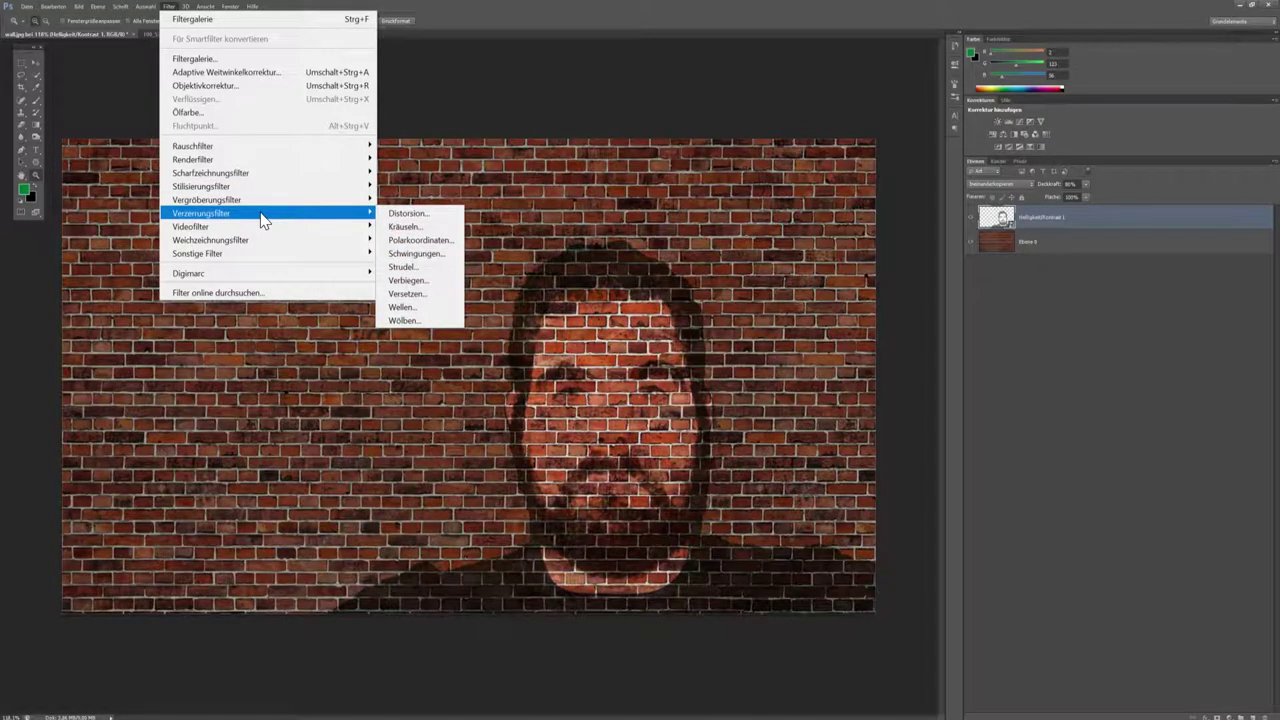
{"action": "left_click", "coordinate": [428, 294]}
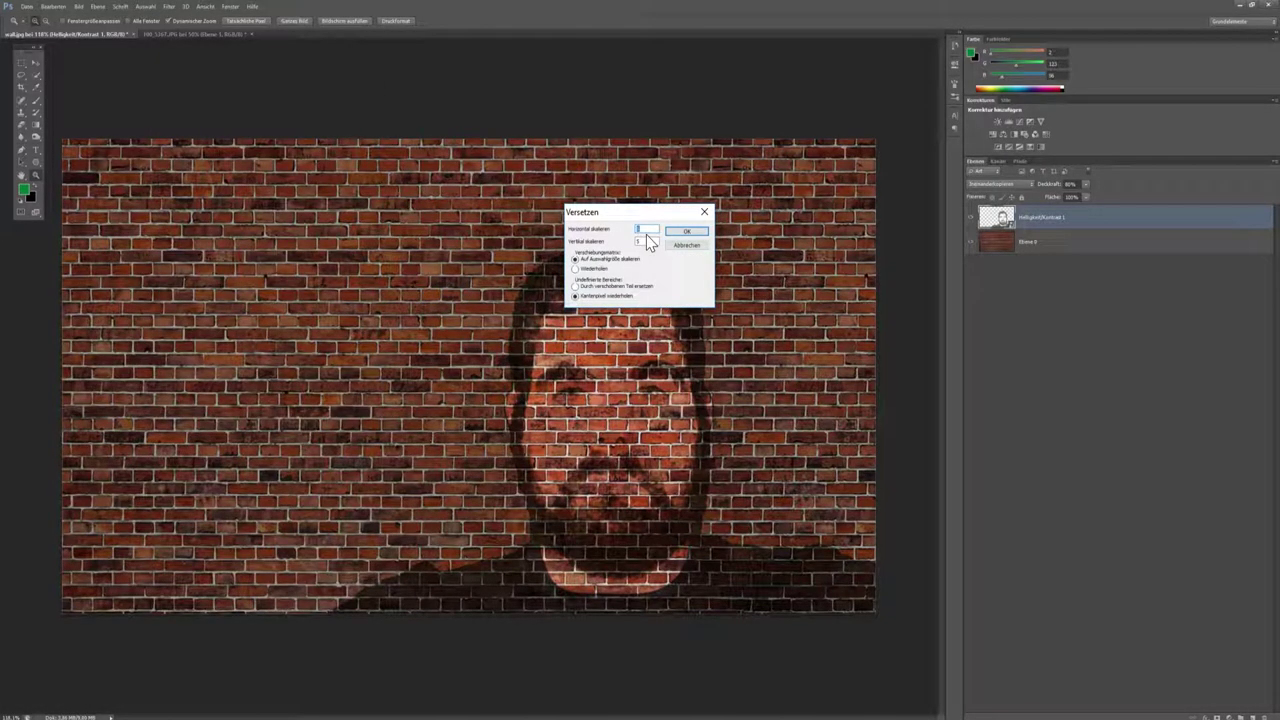
{"action": "double_click", "coordinate": [647, 229]}
{"action": "left_click", "coordinate": [684, 232]}
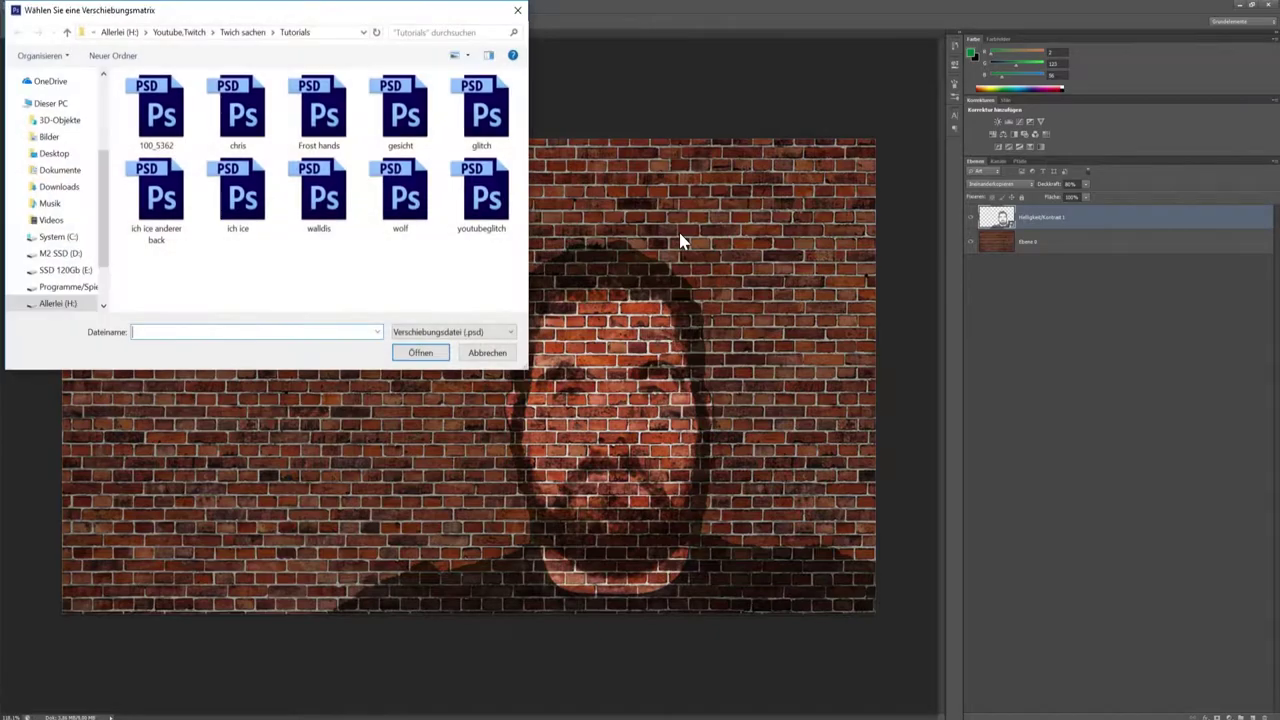
{"action": "left_click", "coordinate": [324, 202]}
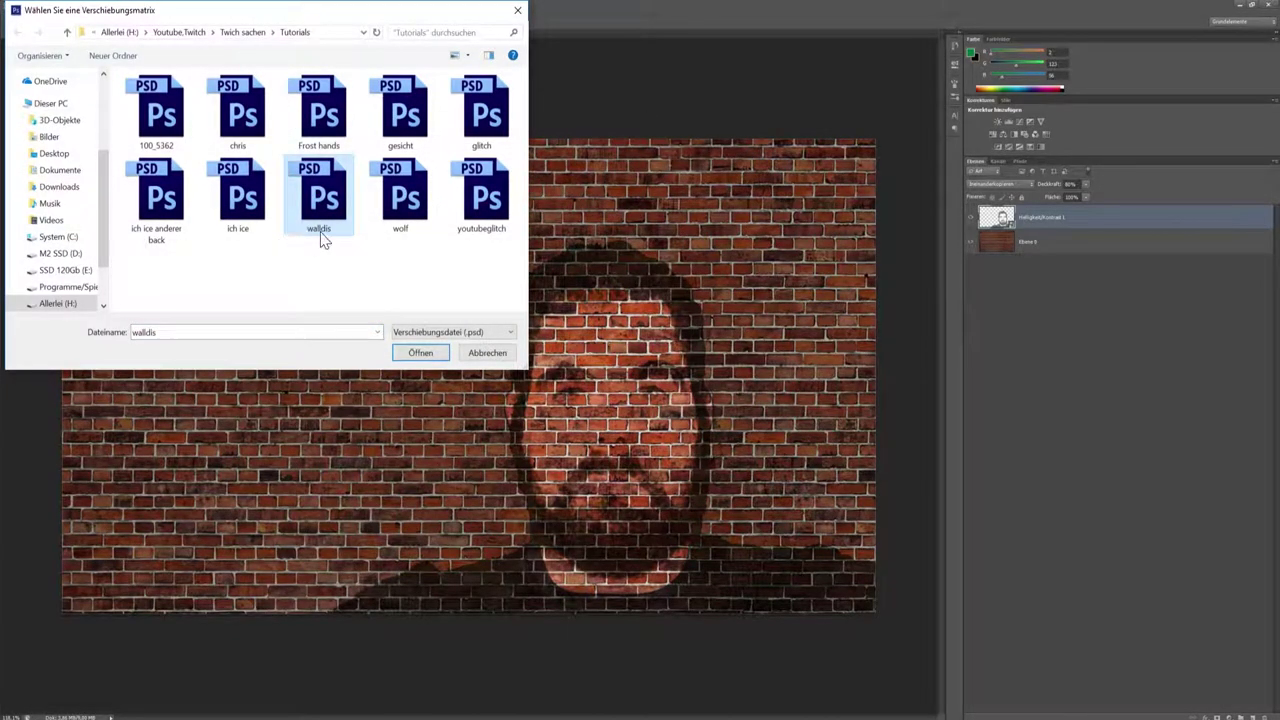
{"action": "left_click", "coordinate": [421, 353]}
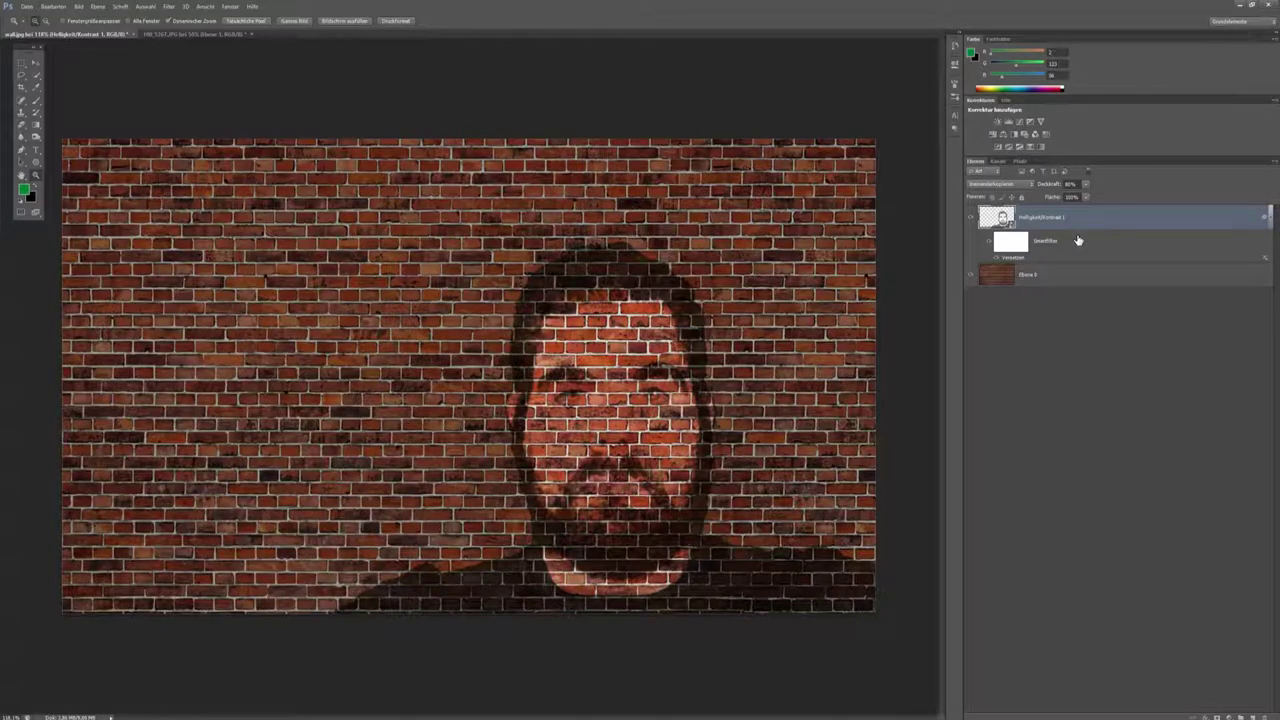
- Stamp all visible layers into a new top layer and zoom in on the bricks above the head
{"action": "key", "text": "ctrl+shift+alt+e"}
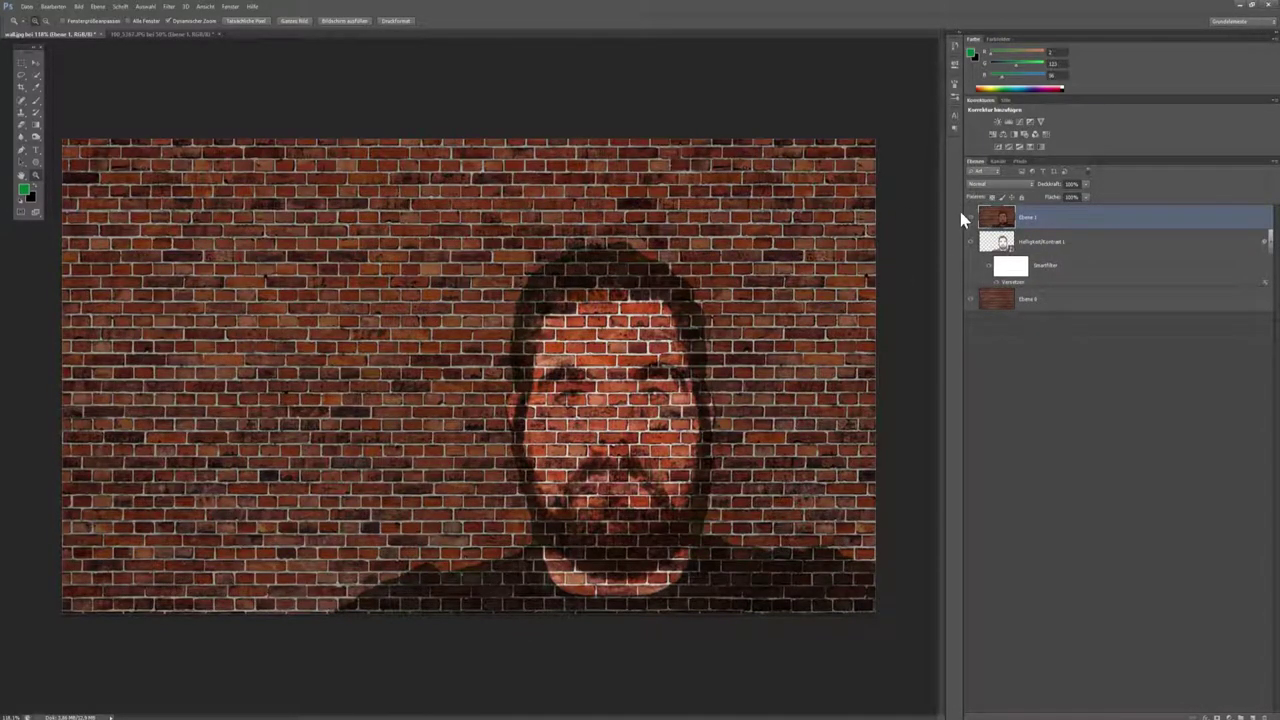
{"action": "mouse_move", "coordinate": [565, 280]}
{"action": "left_mouse_down"}
{"action": "mouse_move", "coordinate": [620, 260]}
{"action": "mouse_move", "coordinate": [606, 257]}
{"action": "left_mouse_up"}
{"action": "mouse_move", "coordinate": [677, 211]}
{"action": "left_mouse_down"}
{"action": "mouse_move", "coordinate": [748, 200]}
{"action": "mouse_move", "coordinate": [684, 189]}
{"action": "mouse_move", "coordinate": [544, 289]}
{"action": "left_mouse_up"}
{"action": "left_click_drag", "start_coordinate": [400, 399], "coordinate": [410, 393]}
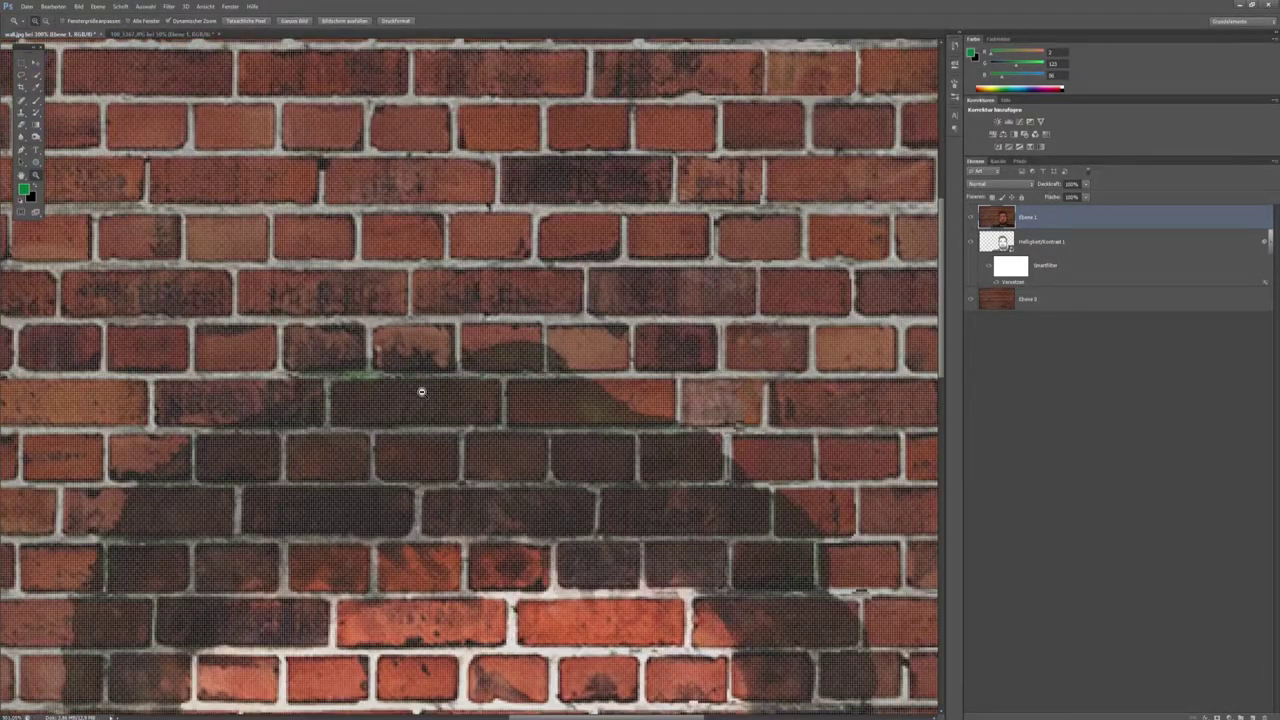
{"action": "left_click", "coordinate": [22, 120]}
{"action": "right_click", "coordinate": [22, 120]}
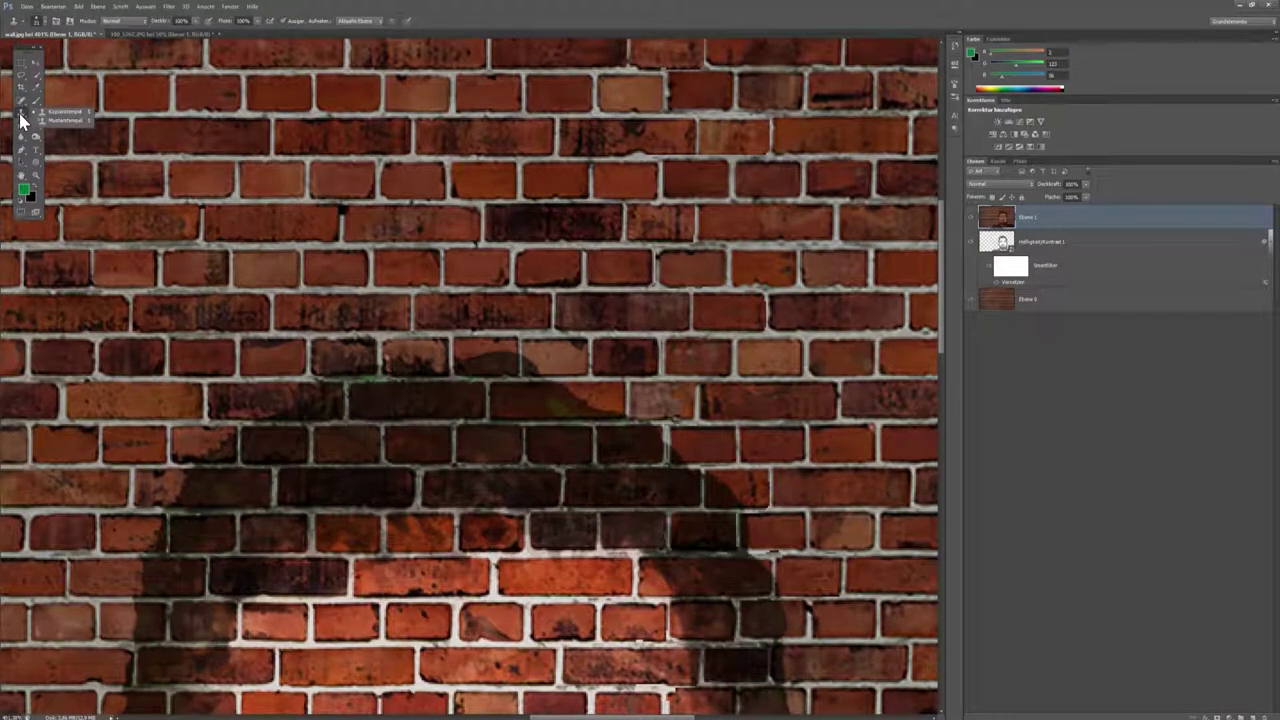
{"action": "left_click", "coordinate": [20, 107]}
{"action": "right_click", "coordinate": [20, 107]}
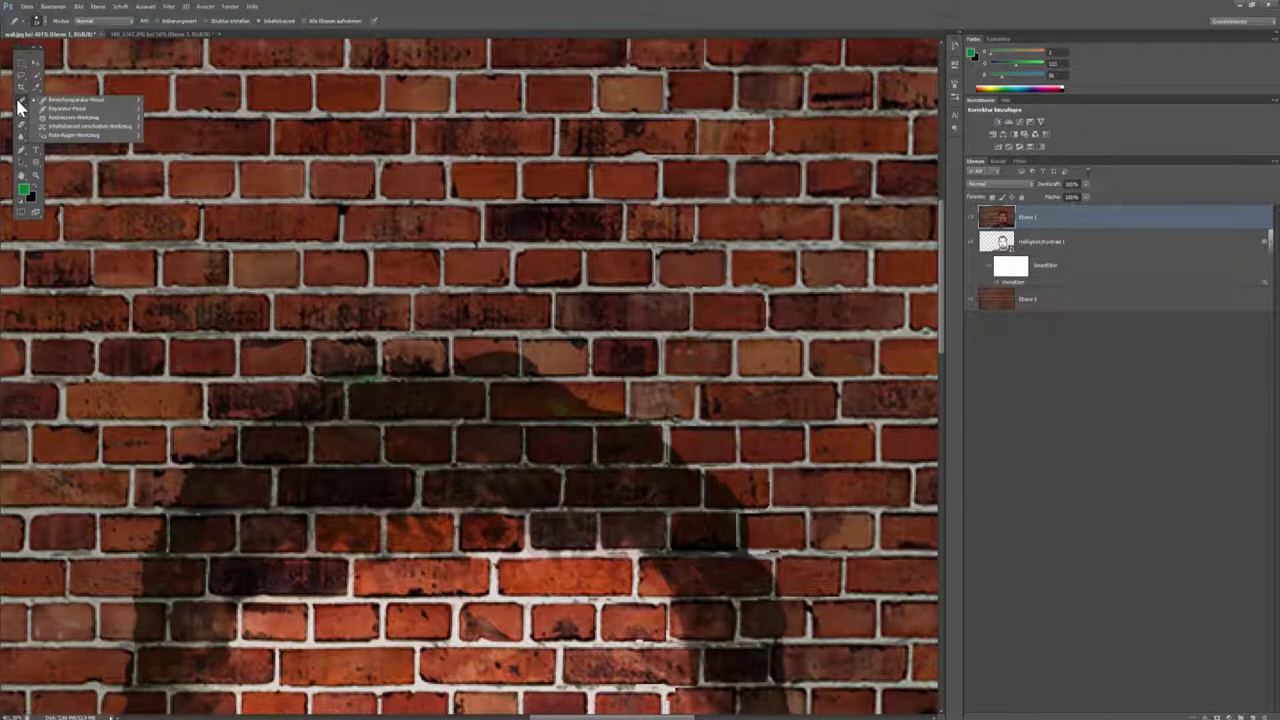
{"action": "left_click", "coordinate": [22, 120]}
{"action": "right_click", "coordinate": [22, 120]}
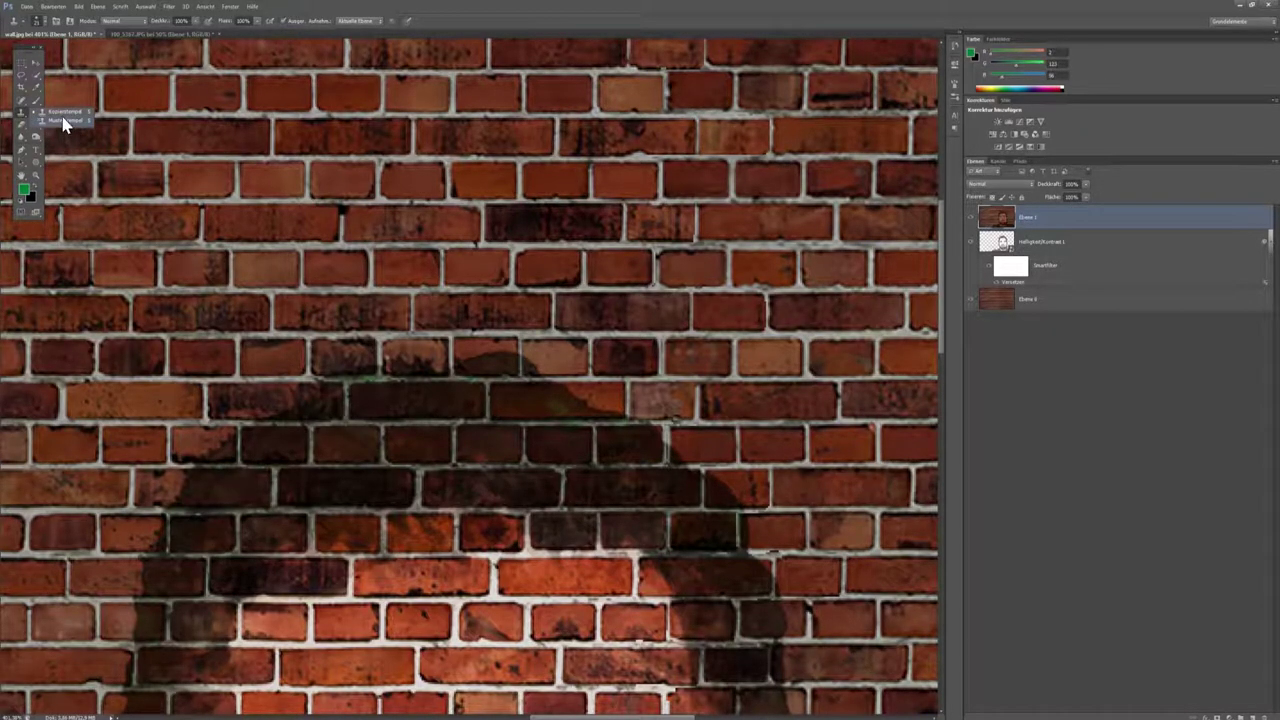
{"action": "left_click", "coordinate": [62, 111]}
{"action": "left_click", "coordinate": [40, 20]}
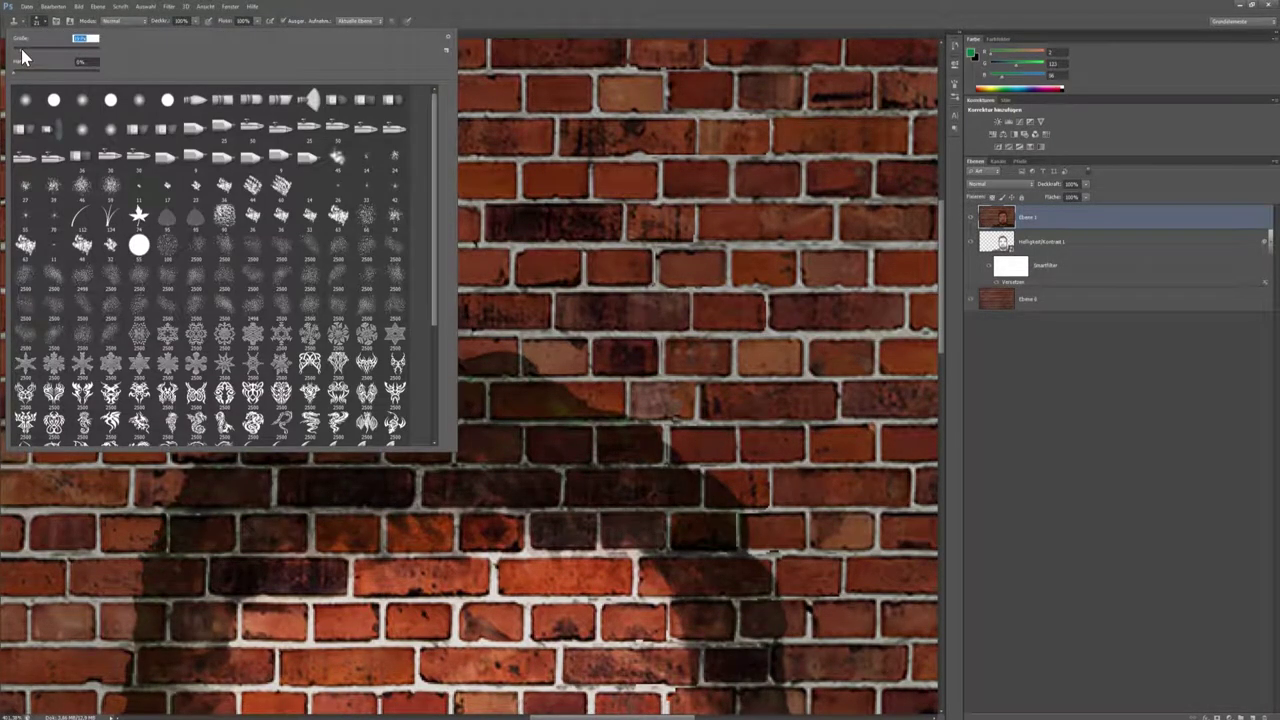
{"action": "left_click", "coordinate": [522, 399]}
{"action": "left_click", "coordinate": [620, 283]}
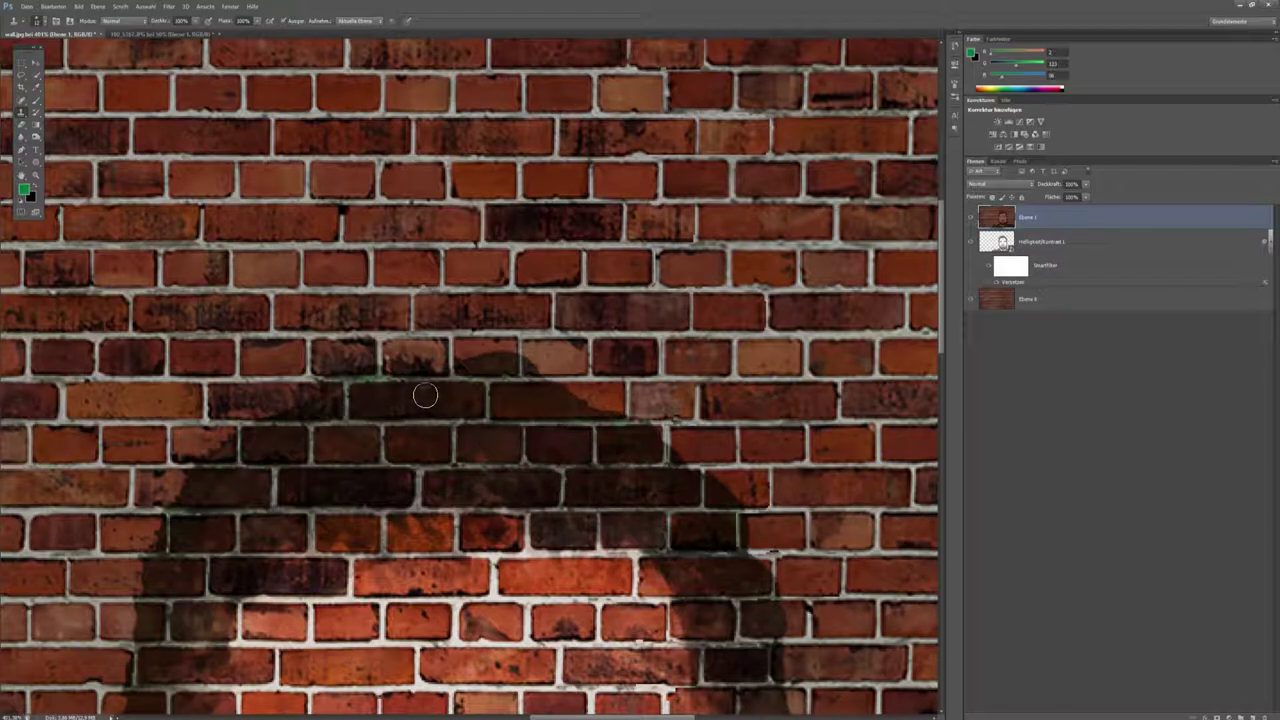
- Set a Clone Stamp source on clean bricks and start cloning over the wall
{"action": "left_click", "coordinate": [300, 379], "text": "alt"}
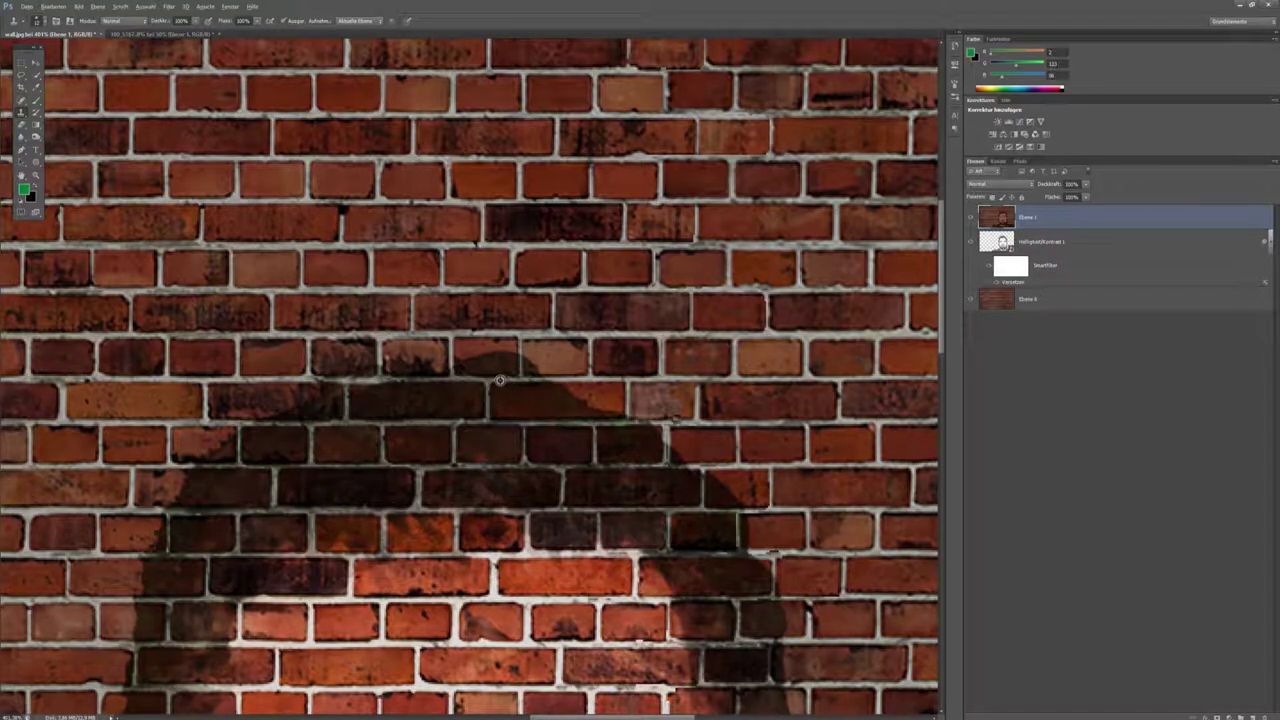
{"action": "left_click", "coordinate": [499, 380], "text": "alt"}
{"action": "left_click", "coordinate": [497, 371], "text": "alt"}
{"action": "scroll", "coordinate": [516, 510], "scroll_direction": "down", "scroll_amount": 2}
{"action": "scroll", "coordinate": [516, 510], "scroll_direction": "down", "scroll_amount": 2}
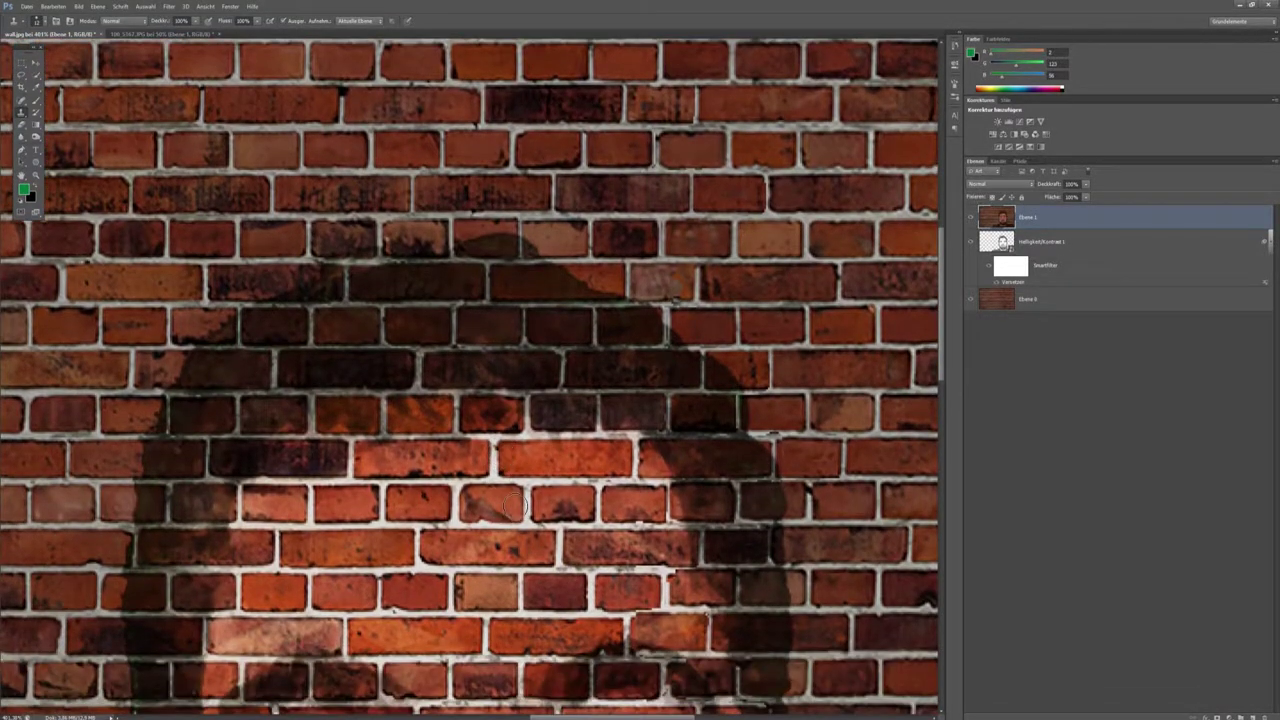
{"action": "scroll", "coordinate": [516, 510], "scroll_direction": "down", "scroll_amount": 2}
{"action": "scroll", "coordinate": [593, 233], "scroll_direction": "down", "scroll_amount": 2}
{"action": "scroll", "coordinate": [593, 233], "scroll_direction": "down", "scroll_amount": 2}
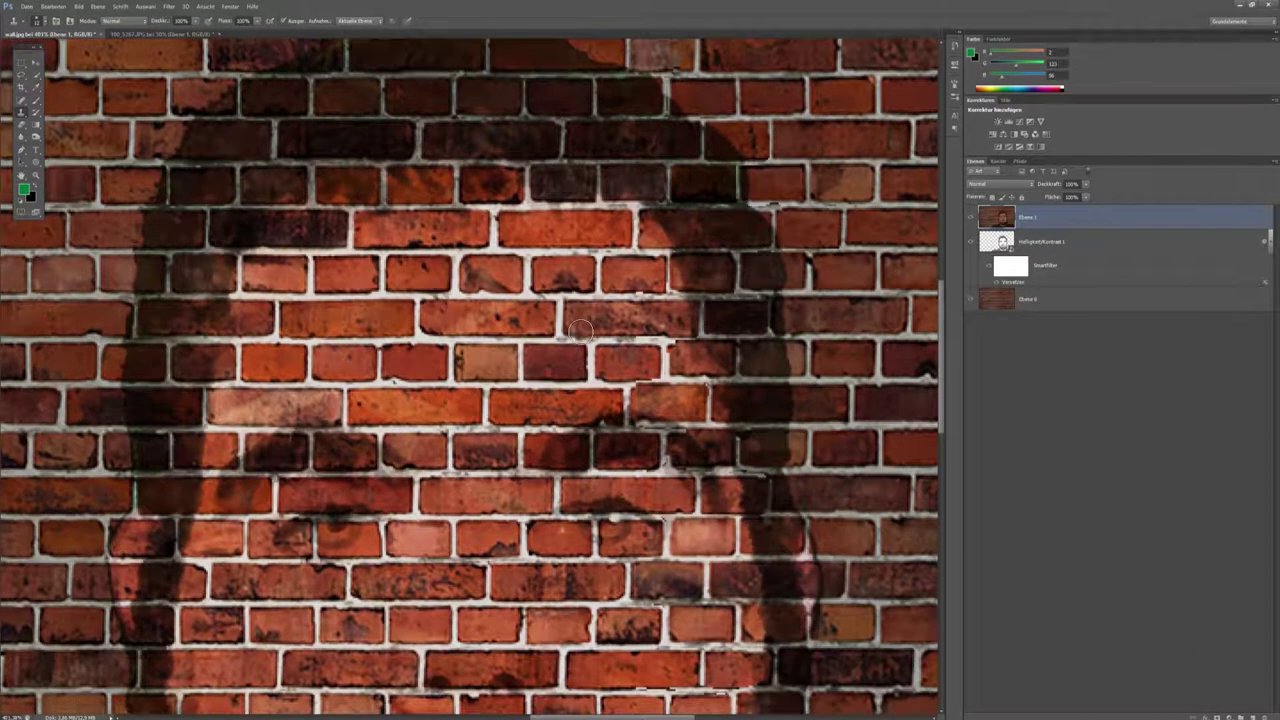
{"action": "scroll", "coordinate": [216, 375], "scroll_direction": "down", "scroll_amount": 2}
{"action": "scroll", "coordinate": [216, 375], "scroll_direction": "down", "scroll_amount": 1}
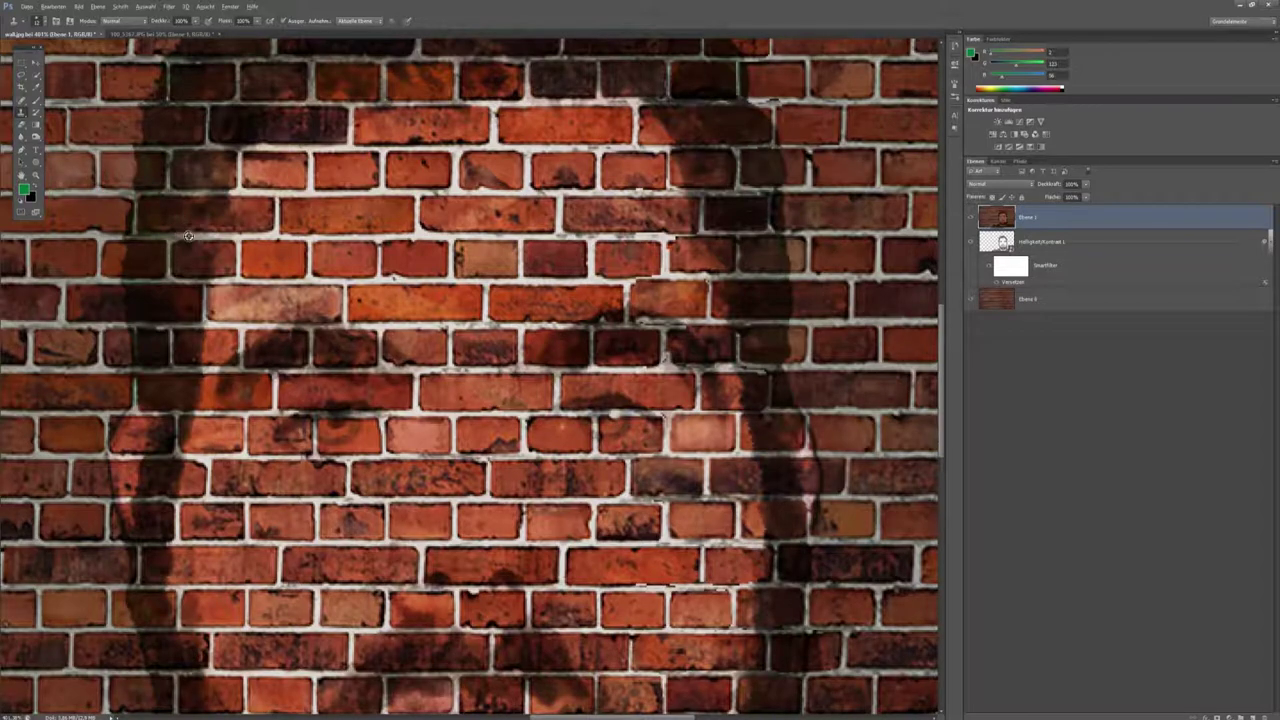
- Preview and pick new clone sources on the upper-left bricks, continuing the retouch
{"action": "key", "text": "alt+shift"}
{"action": "key", "text": "alt"}
{"action": "left_click", "coordinate": [135, 217], "text": "alt"}
{"action": "key", "text": "alt"}
{"action": "key", "text": "alt"}
{"action": "key", "text": "alt"}
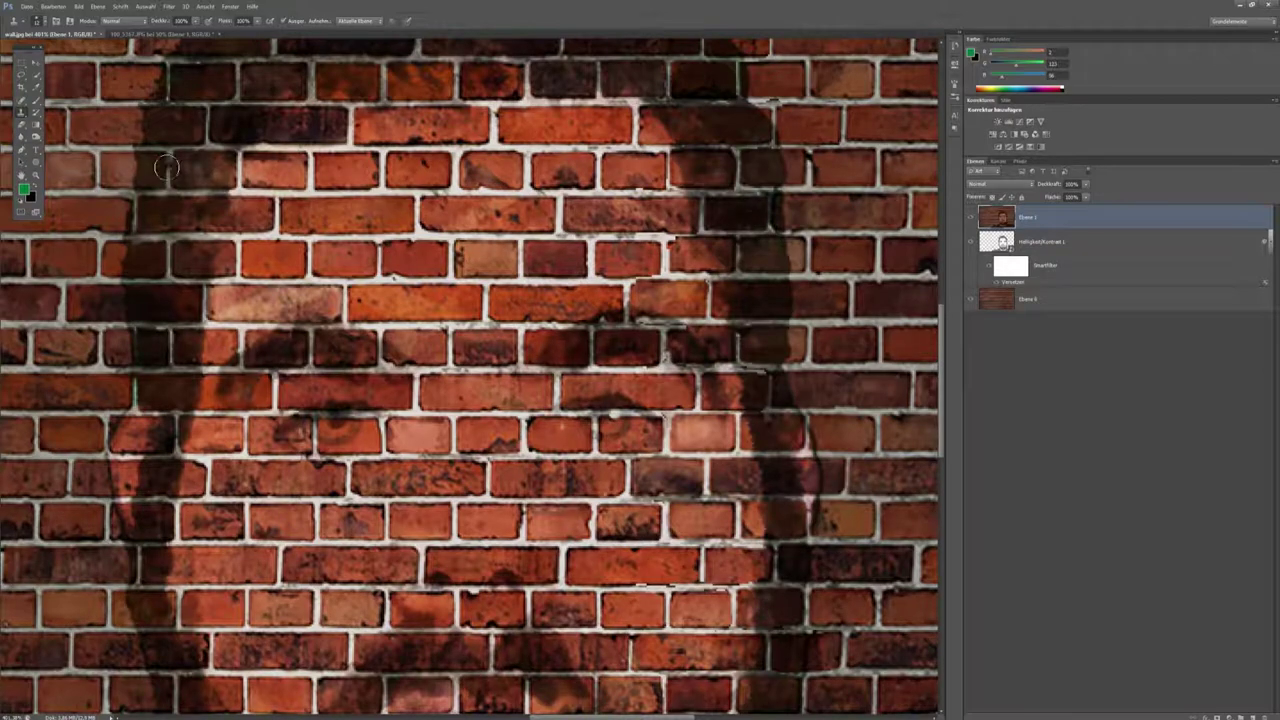
{"action": "left_click", "coordinate": [168, 176], "text": "alt"}
{"action": "scroll", "coordinate": [200, 220], "scroll_direction": "down", "scroll_amount": 2}
{"action": "scroll", "coordinate": [250, 300], "scroll_direction": "down", "scroll_amount": 2}
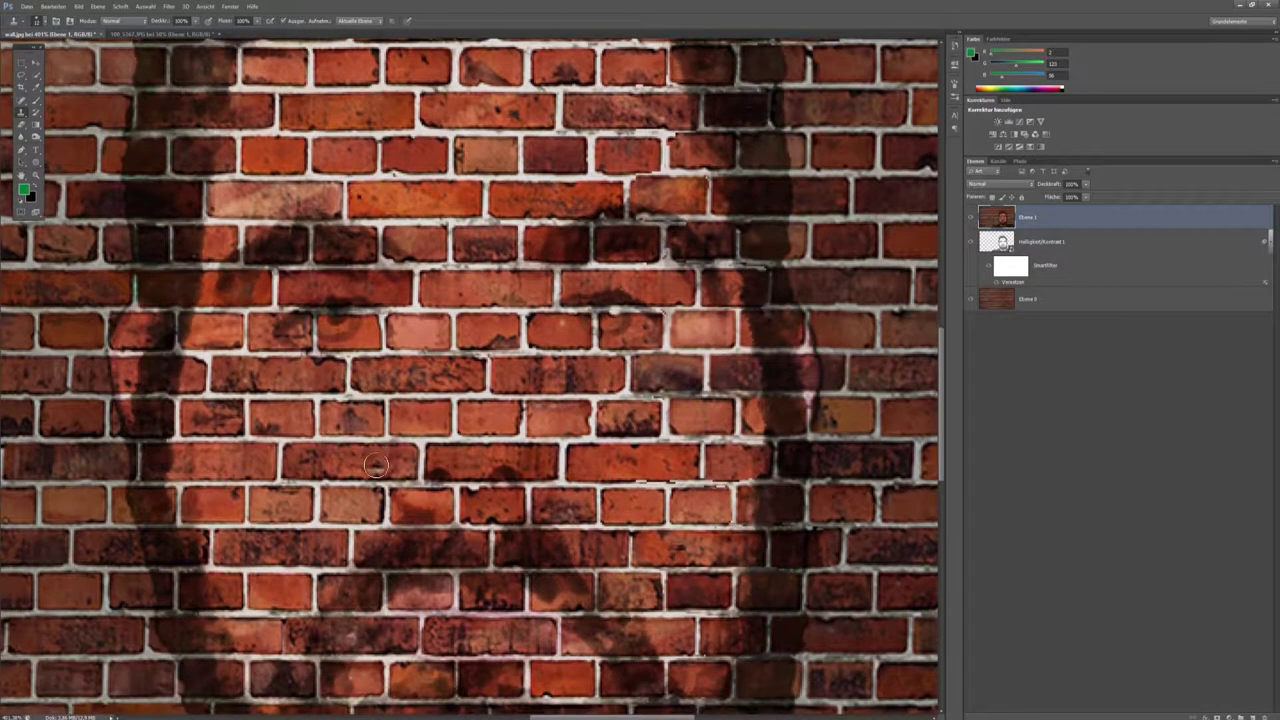
{"action": "scroll", "coordinate": [310, 380], "scroll_direction": "down", "scroll_amount": 2}
{"action": "scroll", "coordinate": [380, 450], "scroll_direction": "down", "scroll_amount": 2}
{"action": "scroll", "coordinate": [340, 462], "scroll_direction": "down", "scroll_amount": 2}
{"action": "scroll", "coordinate": [270, 463], "scroll_direction": "down", "scroll_amount": 1}
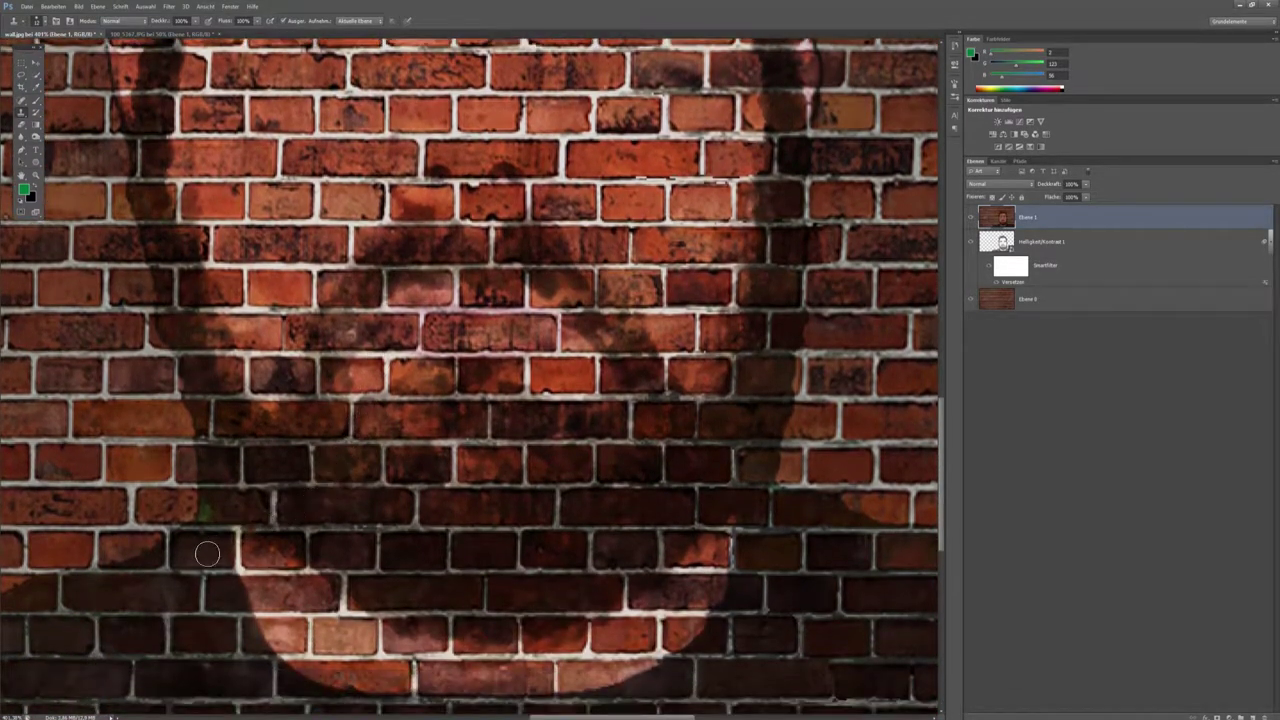
{"action": "scroll", "coordinate": [210, 463], "scroll_direction": "down", "scroll_amount": 1}
- Clone from one more clean brick area, then reselect the Ebene 1 brick layer
{"action": "left_click", "coordinate": [207, 463], "text": "alt"}
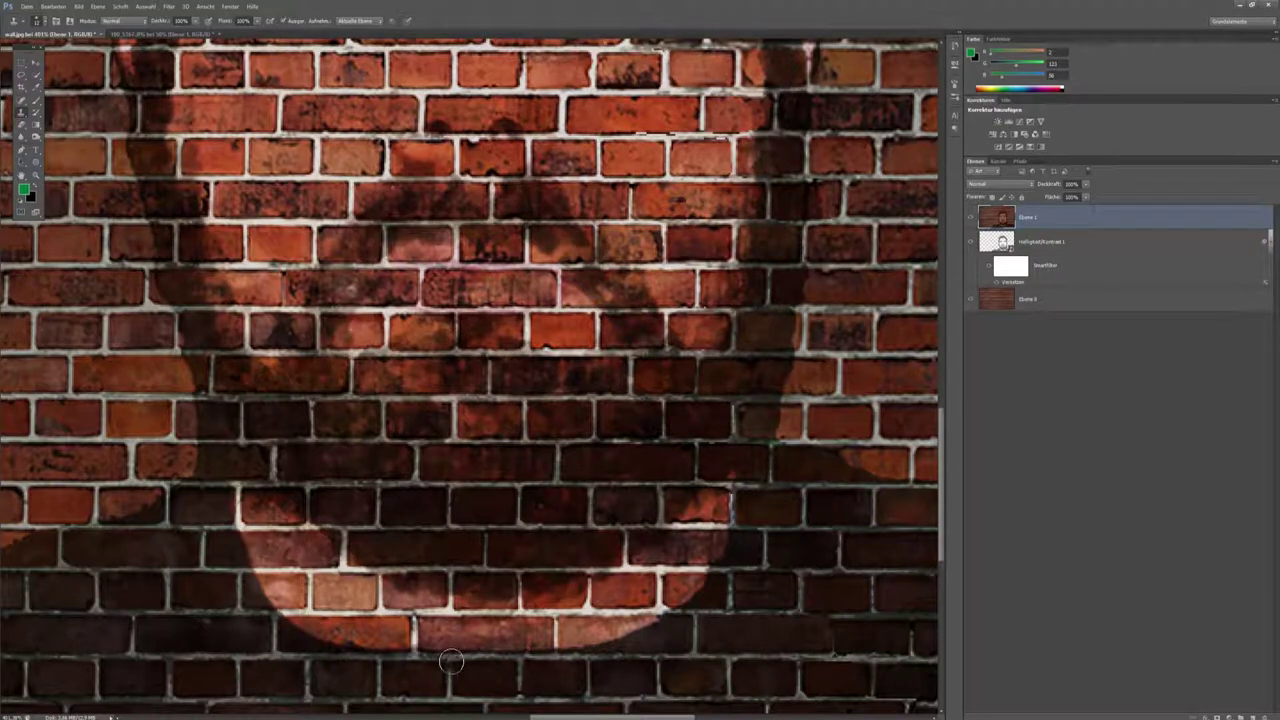
{"action": "scroll", "coordinate": [791, 520], "scroll_direction": "down", "scroll_amount": 1}
{"action": "scroll", "coordinate": [791, 520], "scroll_direction": "down", "scroll_amount": 1}
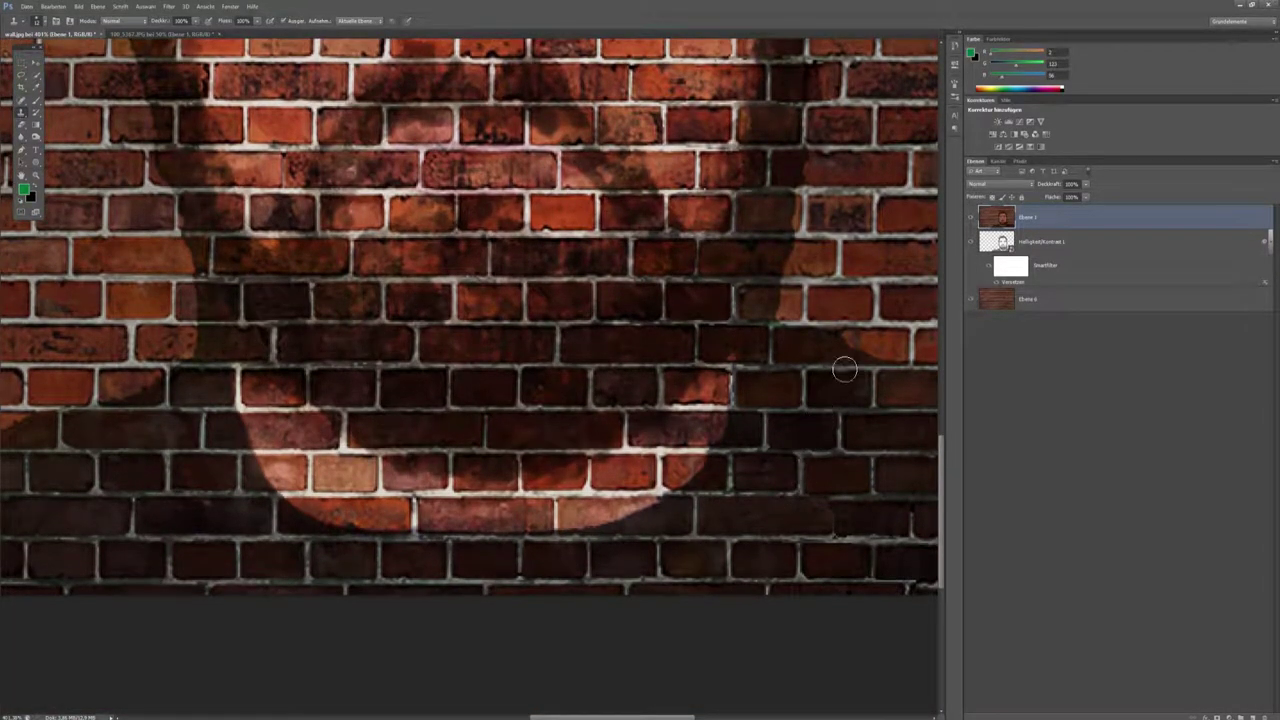
{"action": "scroll", "coordinate": [817, 398], "scroll_direction": "up", "scroll_amount": 1}
{"action": "scroll", "coordinate": [816, 423], "scroll_direction": "up", "scroll_amount": 2}
{"action": "scroll", "coordinate": [816, 423], "scroll_direction": "up", "scroll_amount": 1}
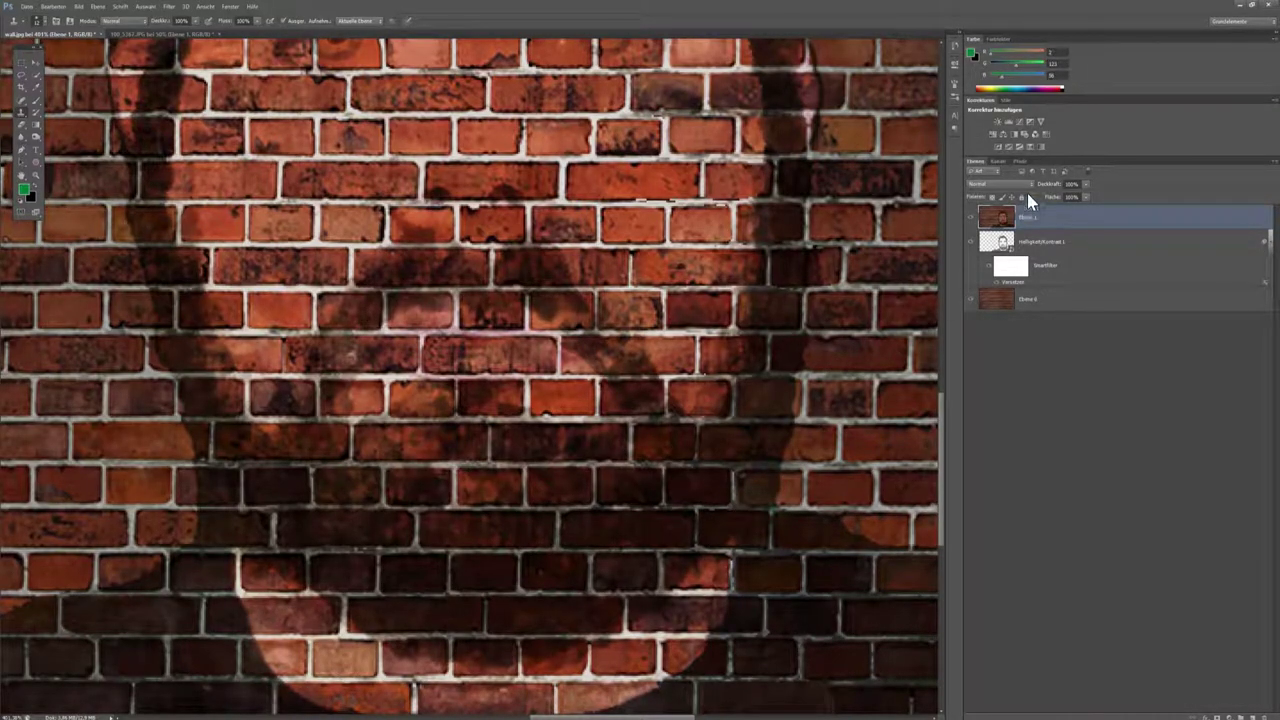
{"action": "left_click", "coordinate": [1089, 242]}
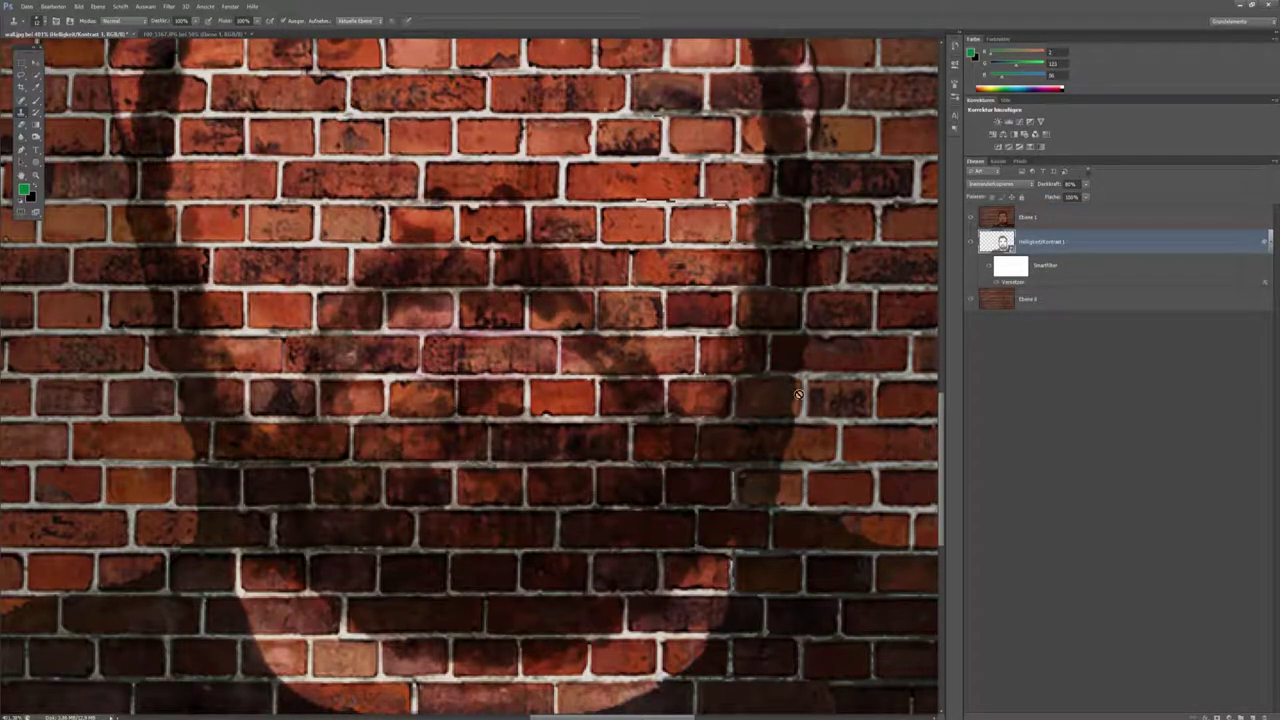
{"action": "left_click", "coordinate": [1058, 216]}
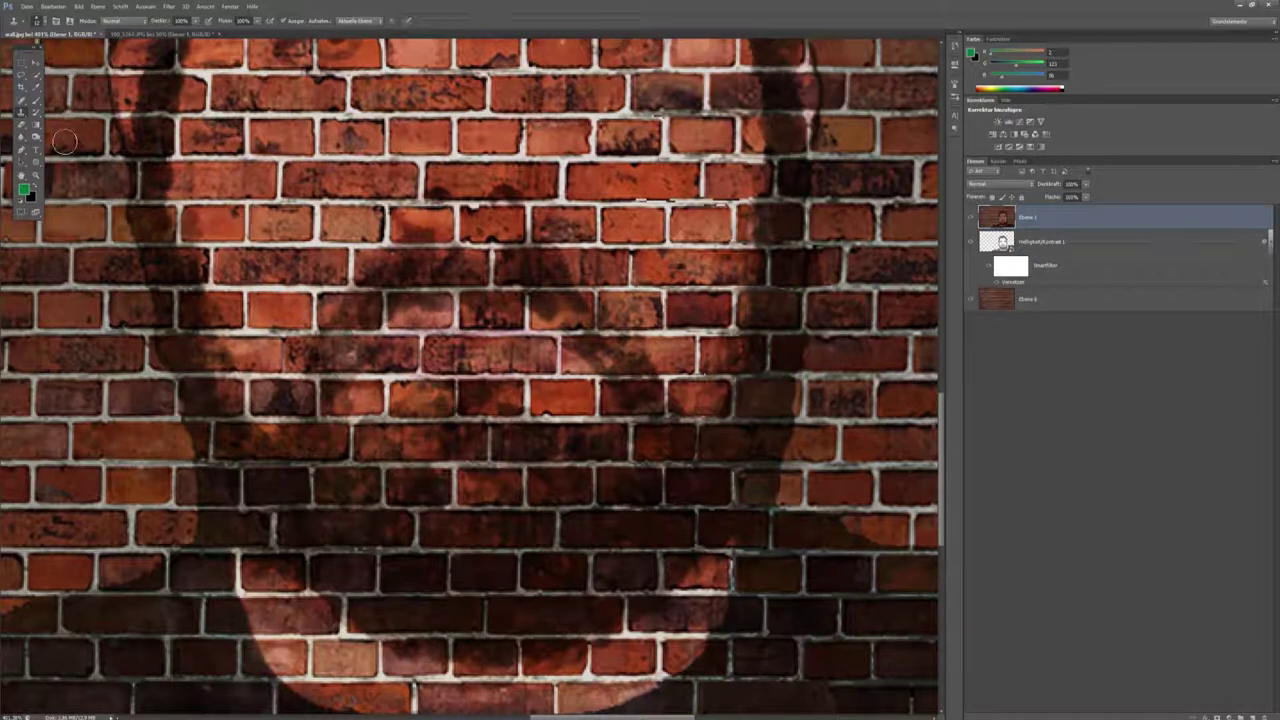
{"action": "left_click", "coordinate": [36, 175]}
- Zoom out to see the whole composite, then zoom back in around the face
{"action": "left_click_drag", "start_coordinate": [520, 333], "coordinate": [432, 333]}
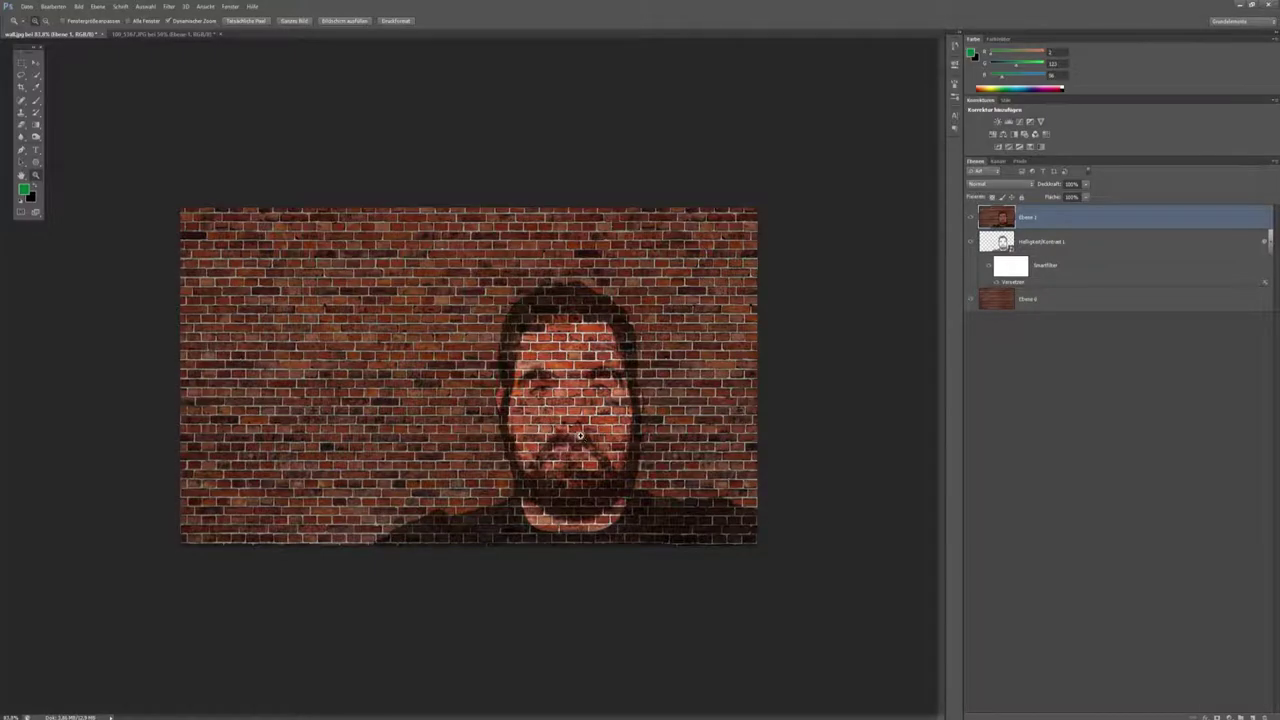
{"action": "left_click_drag", "start_coordinate": [555, 423], "coordinate": [597, 438]}
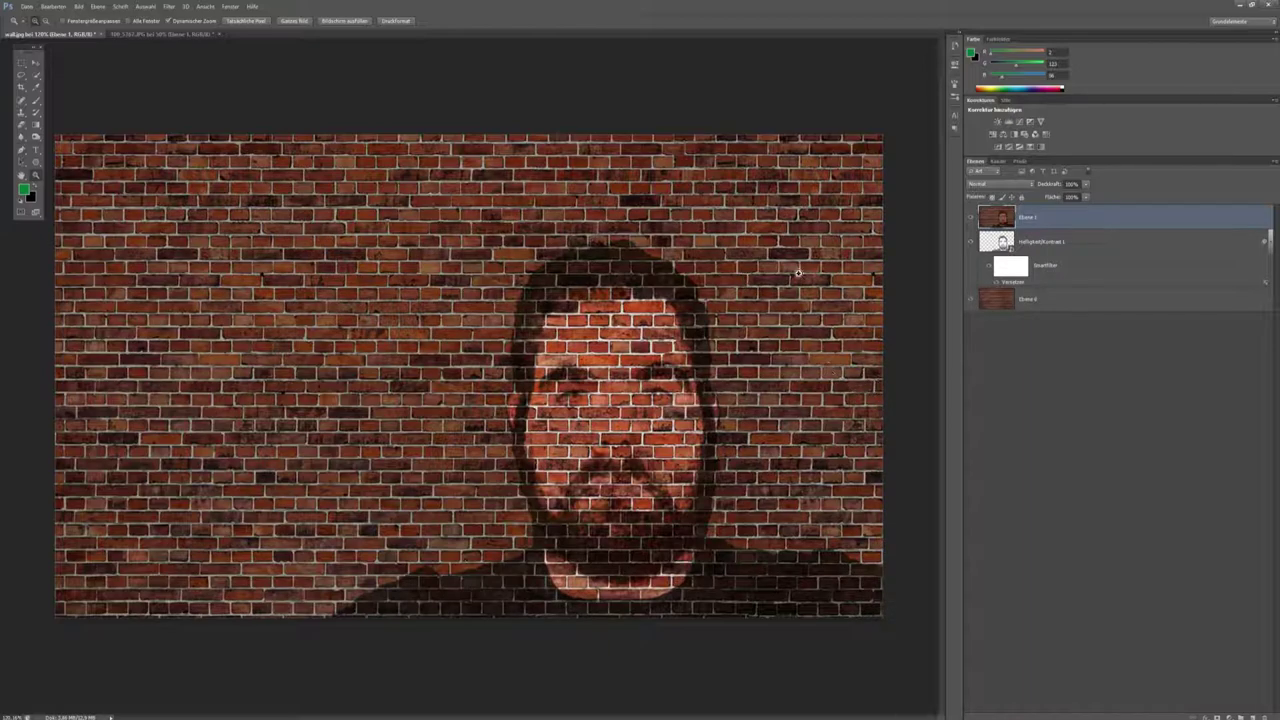
{"action": "left_click", "coordinate": [78, 6]}
{"action": "mouse_move", "coordinate": [53, 6]}
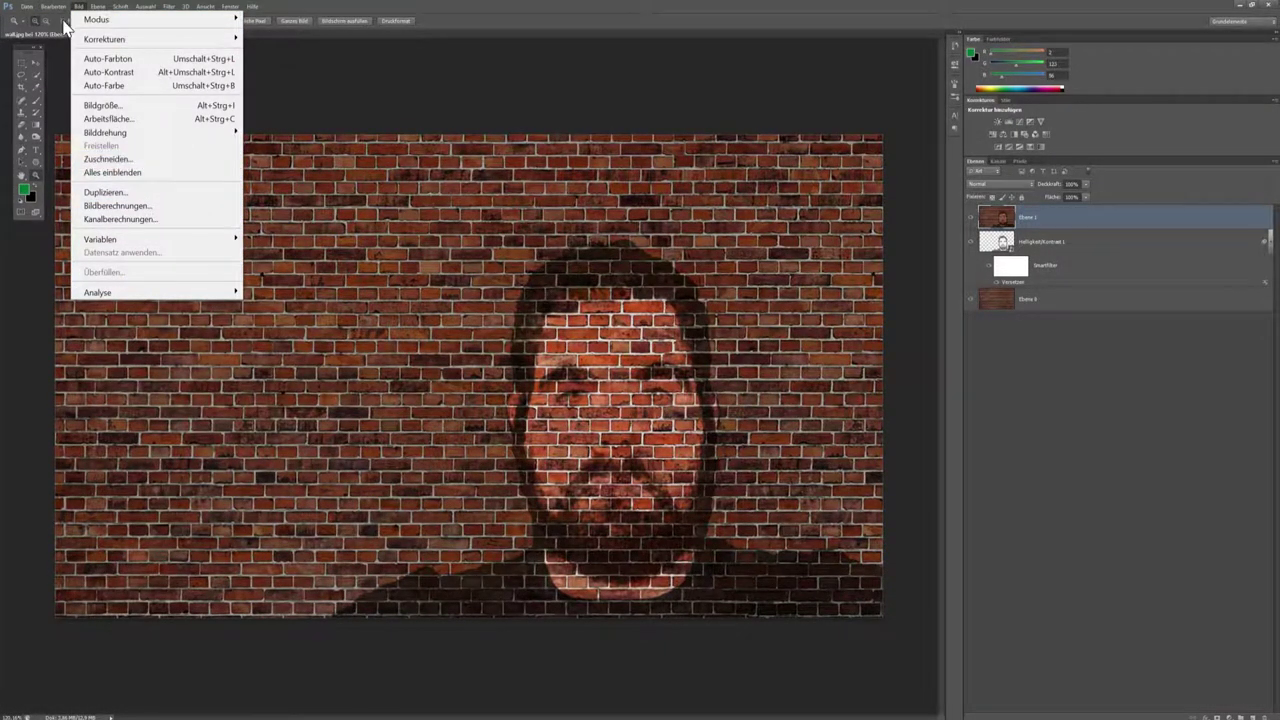
{"action": "mouse_move", "coordinate": [77, 279]}
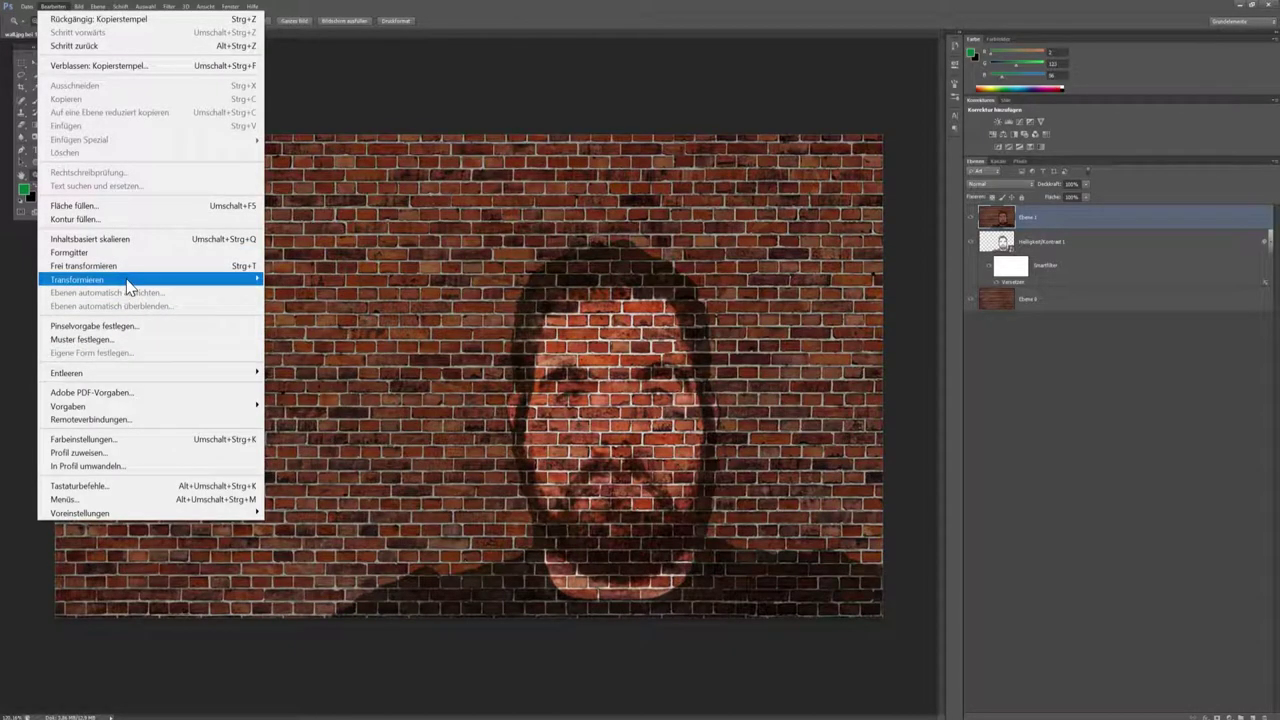
{"action": "mouse_move", "coordinate": [150, 279]}
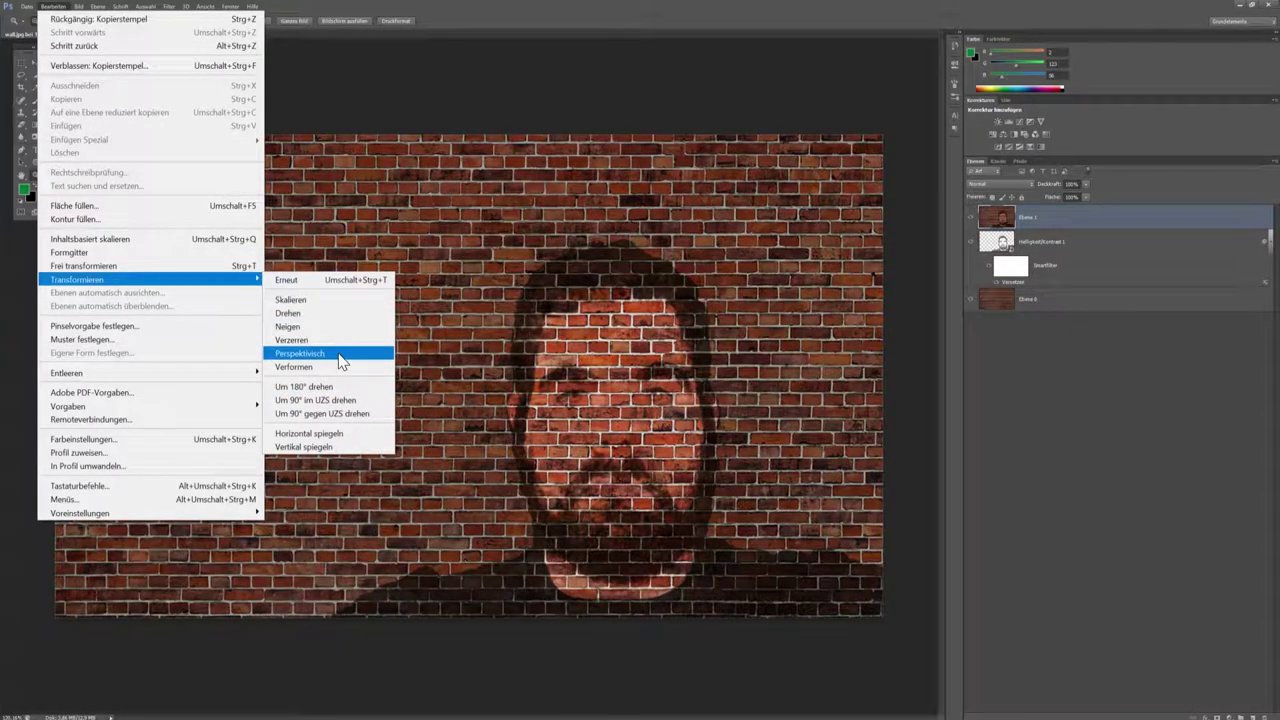
- Apply a Perspektivisch transform to Ebene 1, dragging the lower-left corner to angle the wall
{"action": "left_click", "coordinate": [341, 361]}
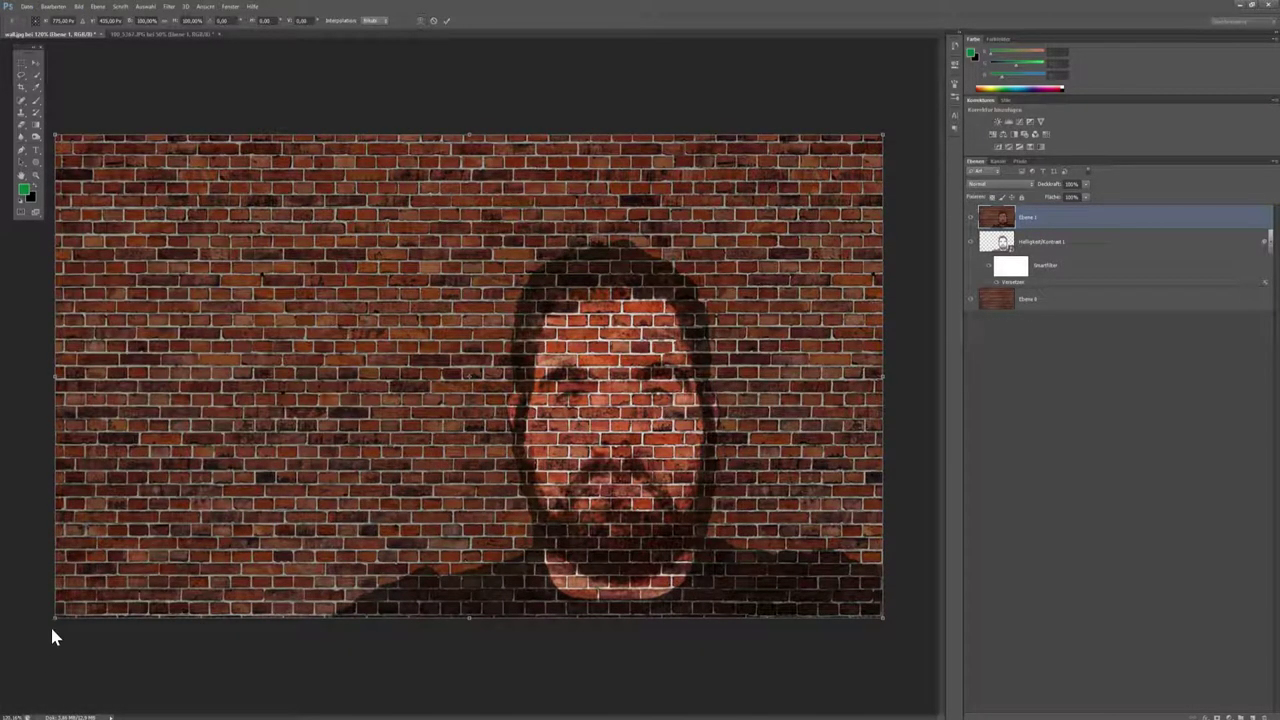
{"action": "left_click_drag", "start_coordinate": [56, 624], "coordinate": [48, 717]}
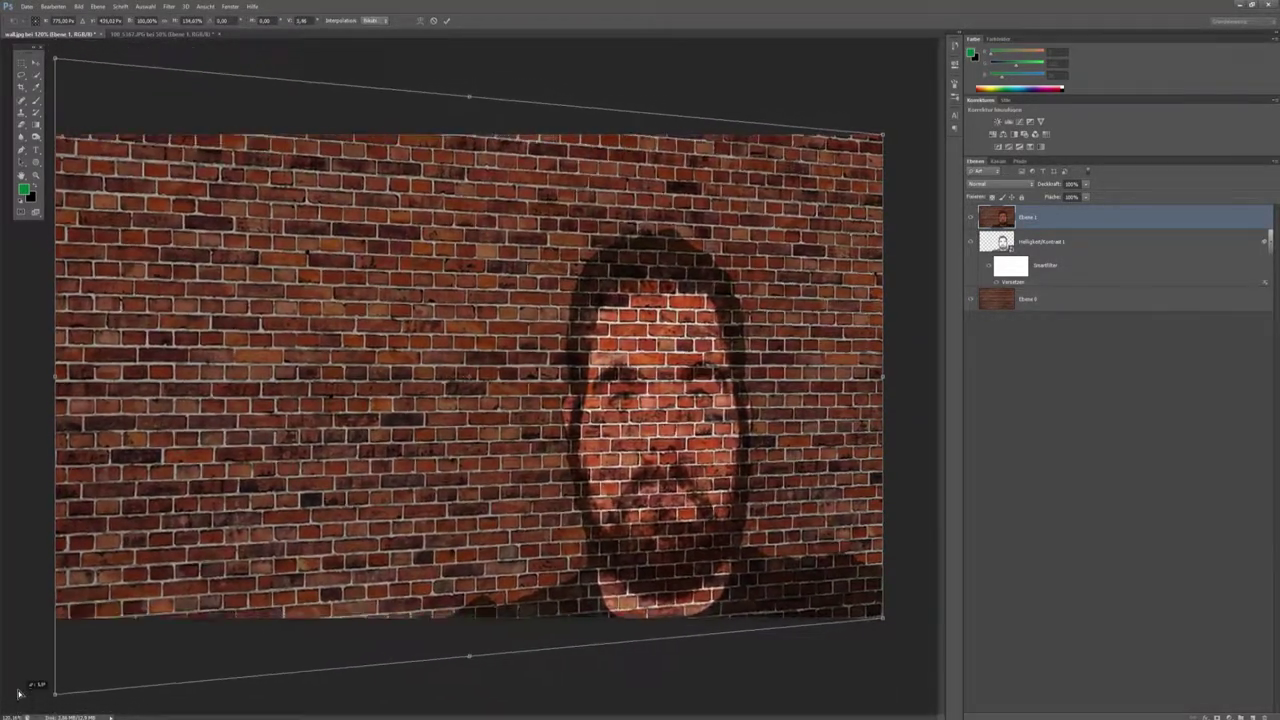
{"action": "mouse_move", "coordinate": [48, 717]}
{"action": "left_mouse_down"}
{"action": "mouse_move", "coordinate": [33, 537]}
{"action": "mouse_move", "coordinate": [16, 640]}
{"action": "mouse_move", "coordinate": [44, 712]}
{"action": "left_mouse_up"}
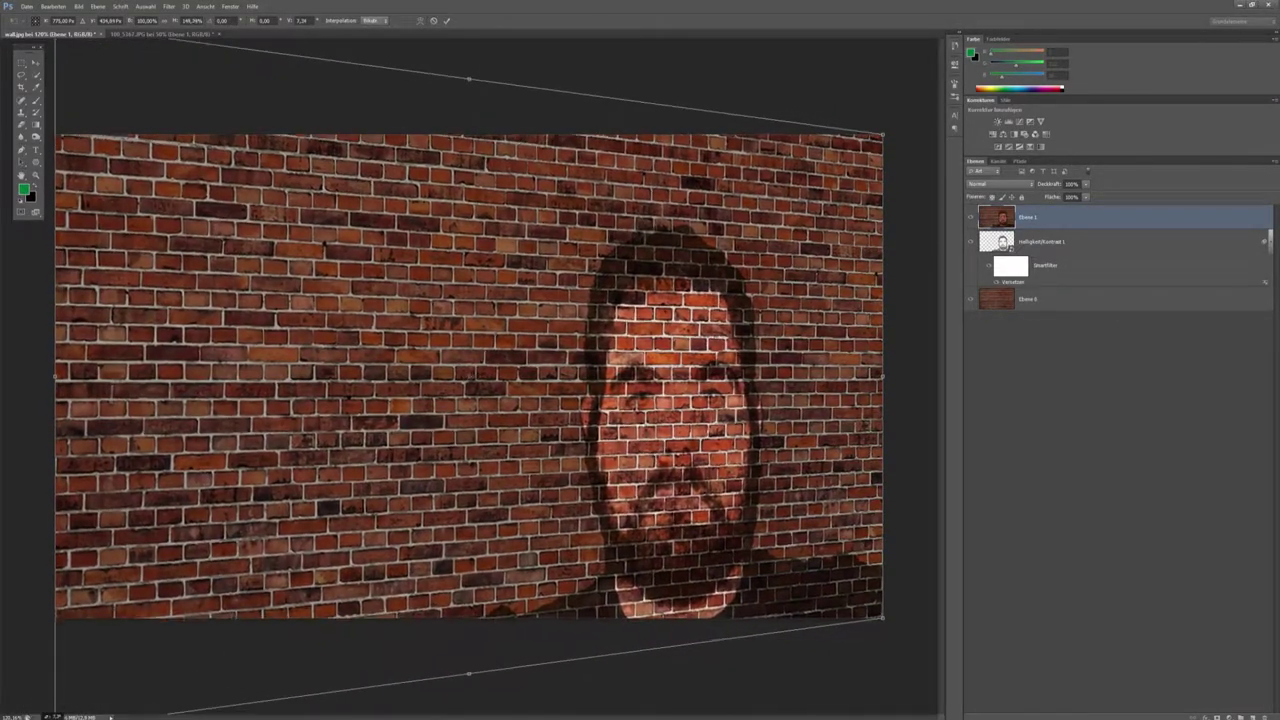
{"action": "left_click_drag", "start_coordinate": [46, 716], "coordinate": [60, 716]}
{"action": "key", "text": "Return"}
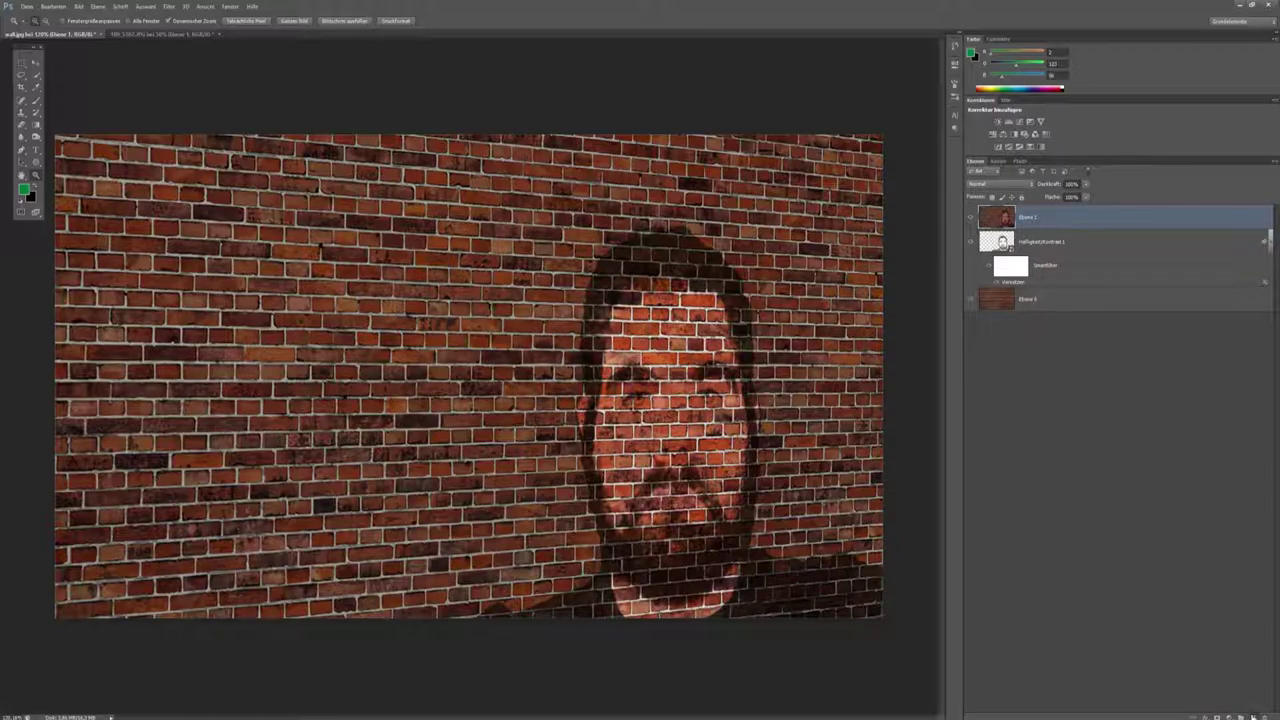
- Add a new empty layer, Ebene 2, on top with the Lineares Licht blend mode
{"action": "left_click", "coordinate": [1253, 716]}
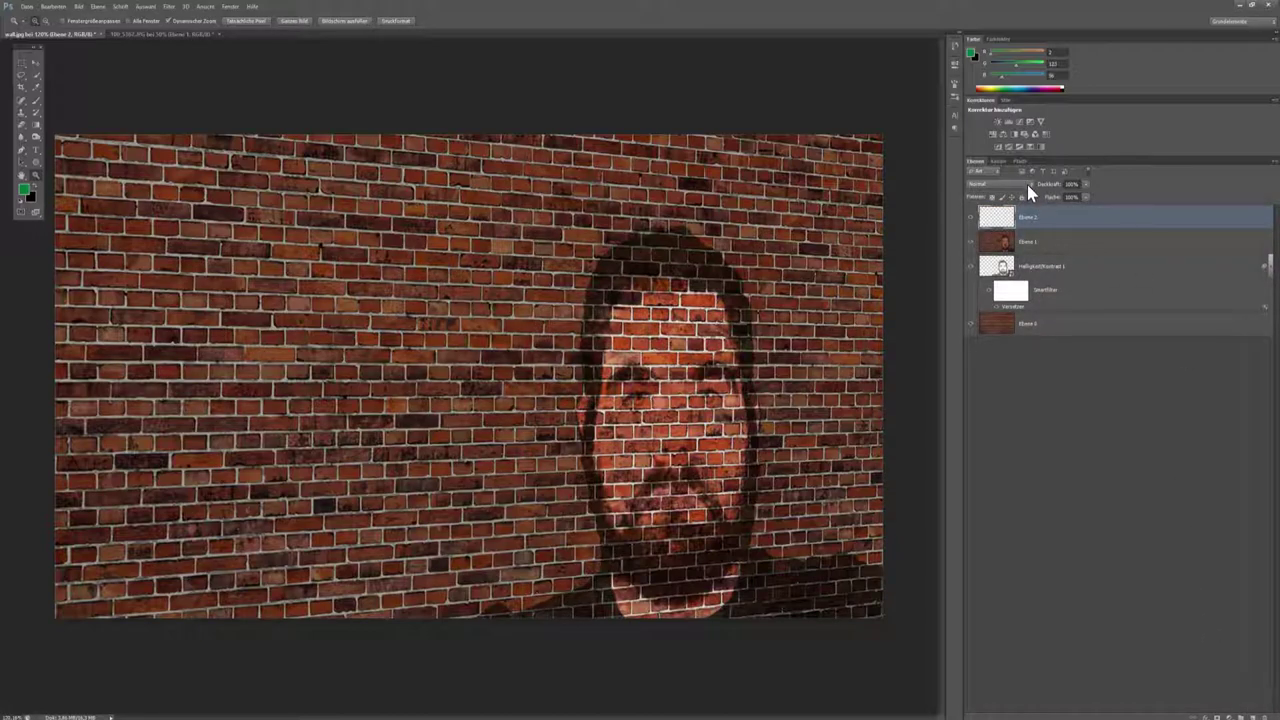
{"action": "left_click", "coordinate": [1027, 184]}
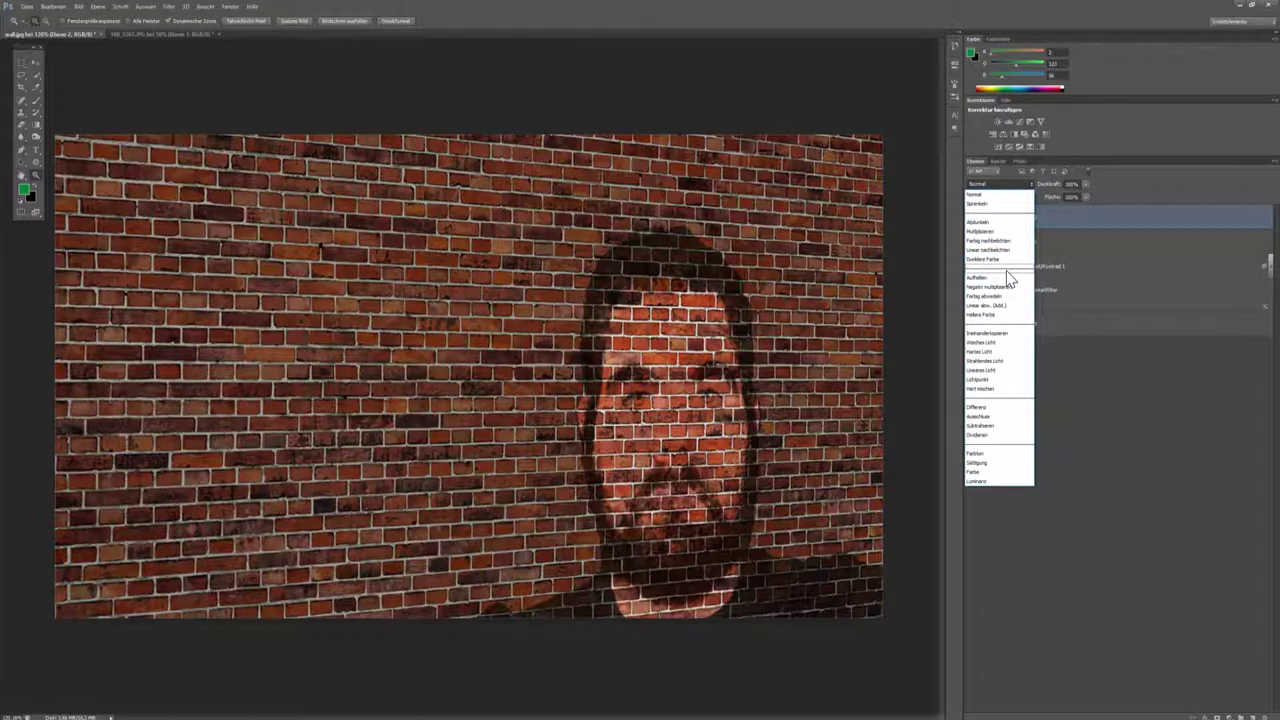
{"action": "left_click", "coordinate": [998, 372]}
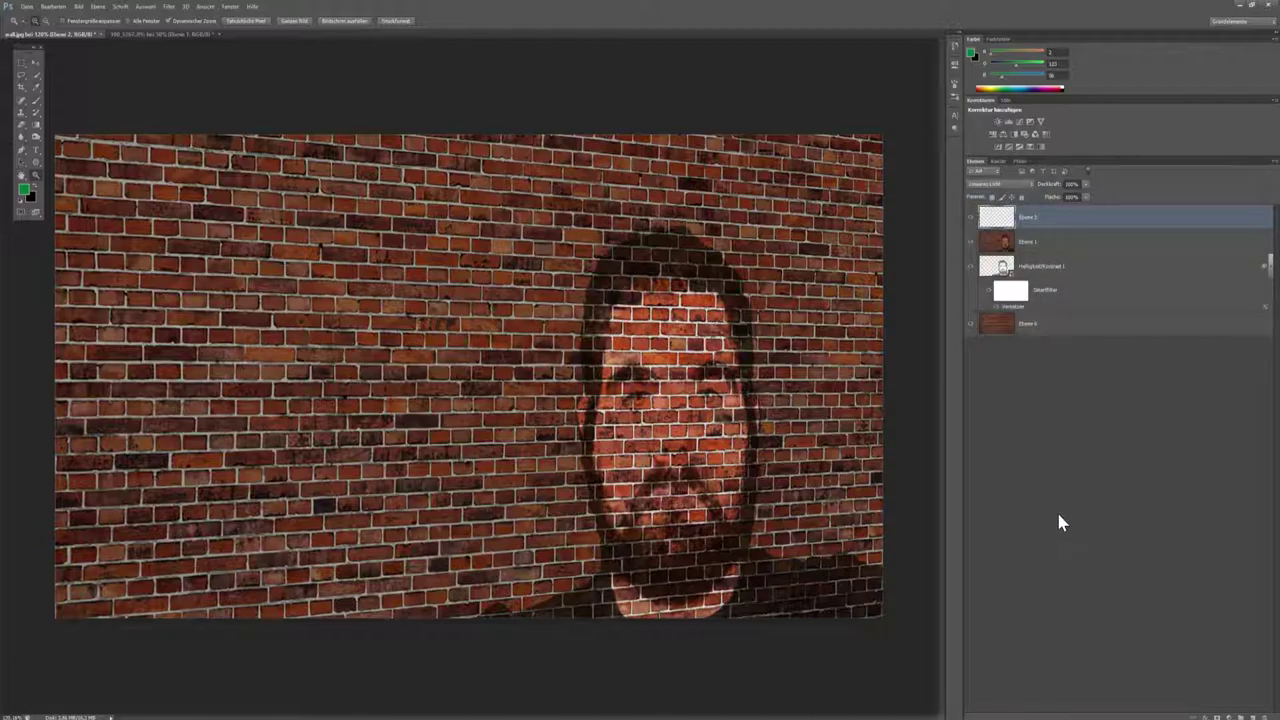
{"action": "left_click", "coordinate": [36, 132]}
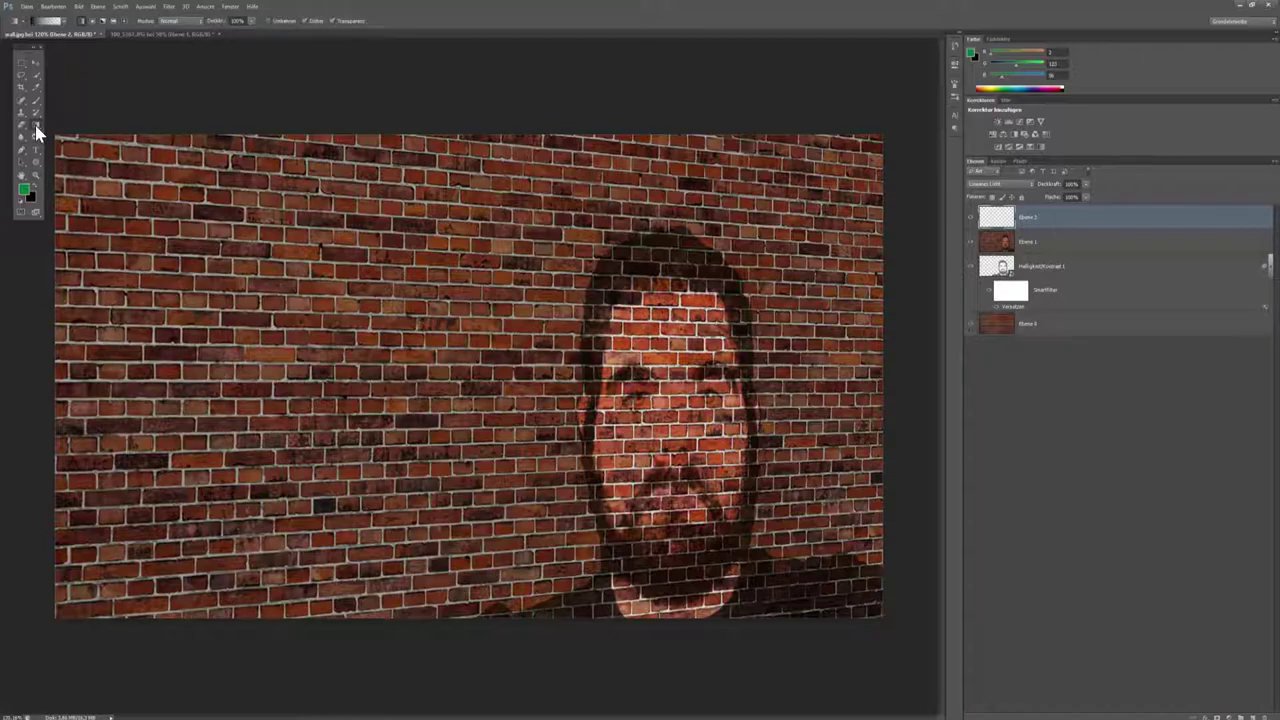
- Shade the wall's left side with a black-to-transparent linear gradient dragged left to right on Ebene 2
{"action": "left_click", "coordinate": [35, 184]}
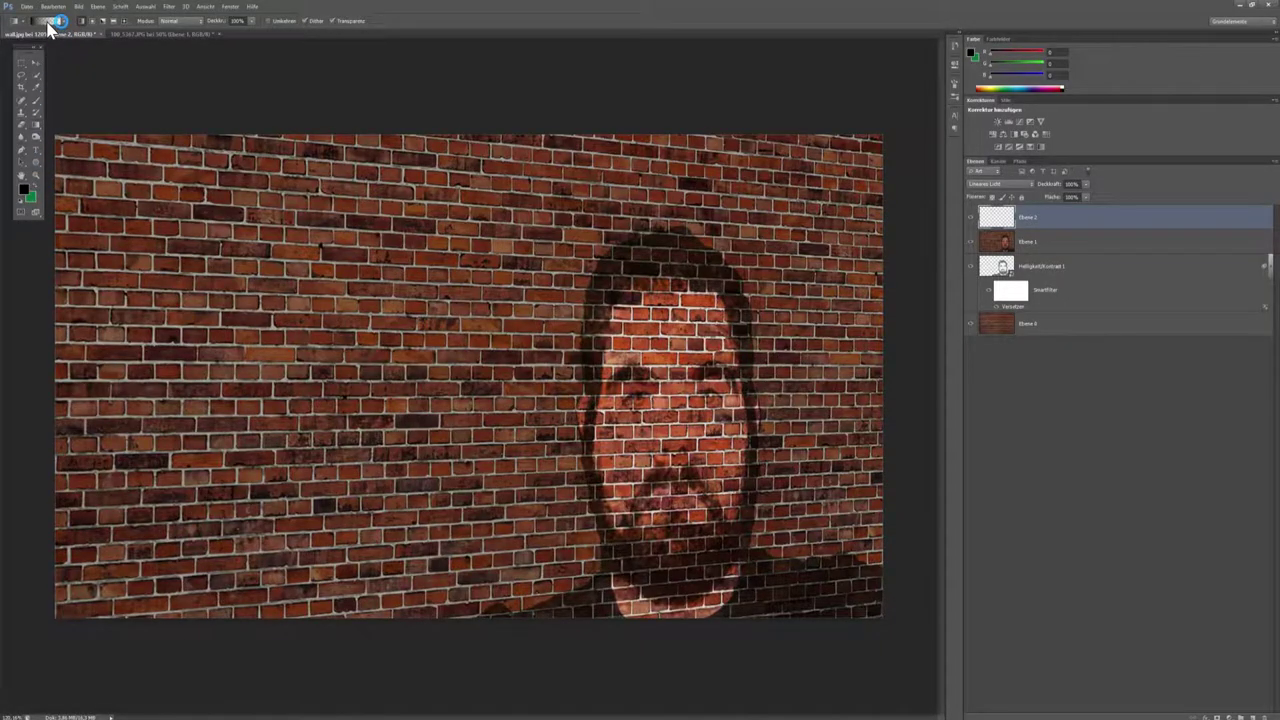
{"action": "left_click", "coordinate": [50, 20]}
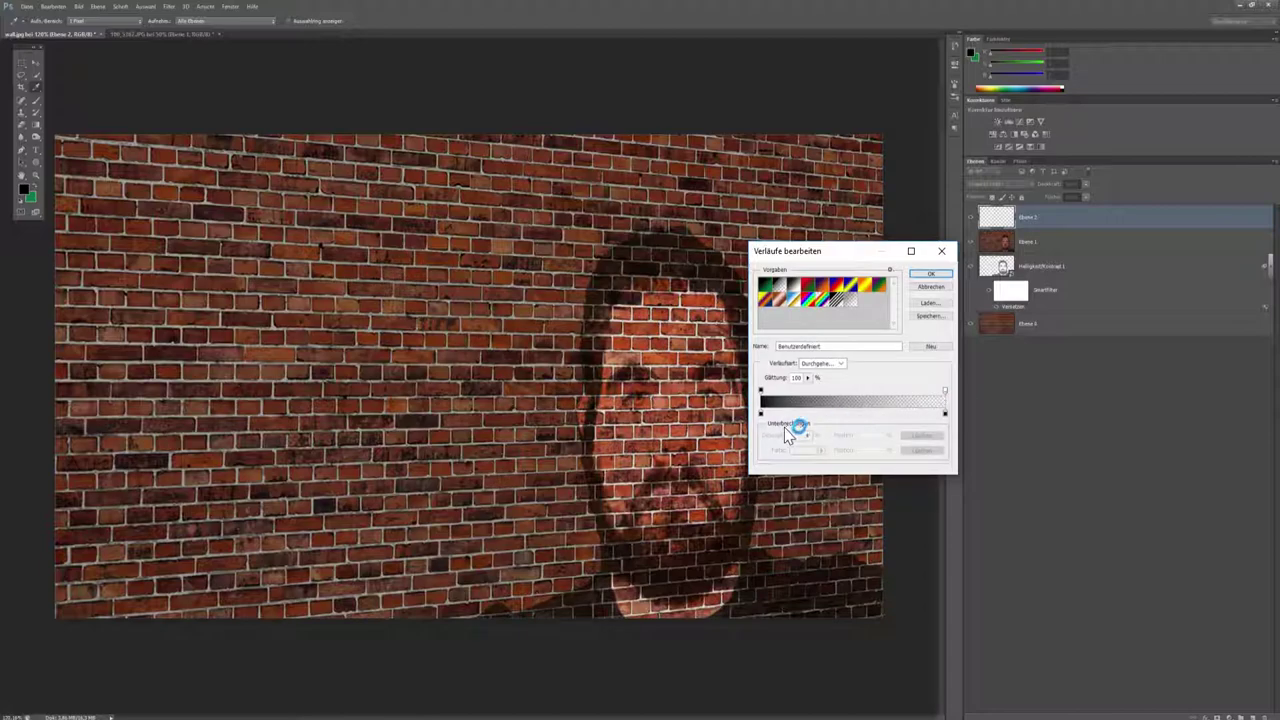
{"action": "left_click", "coordinate": [930, 274]}
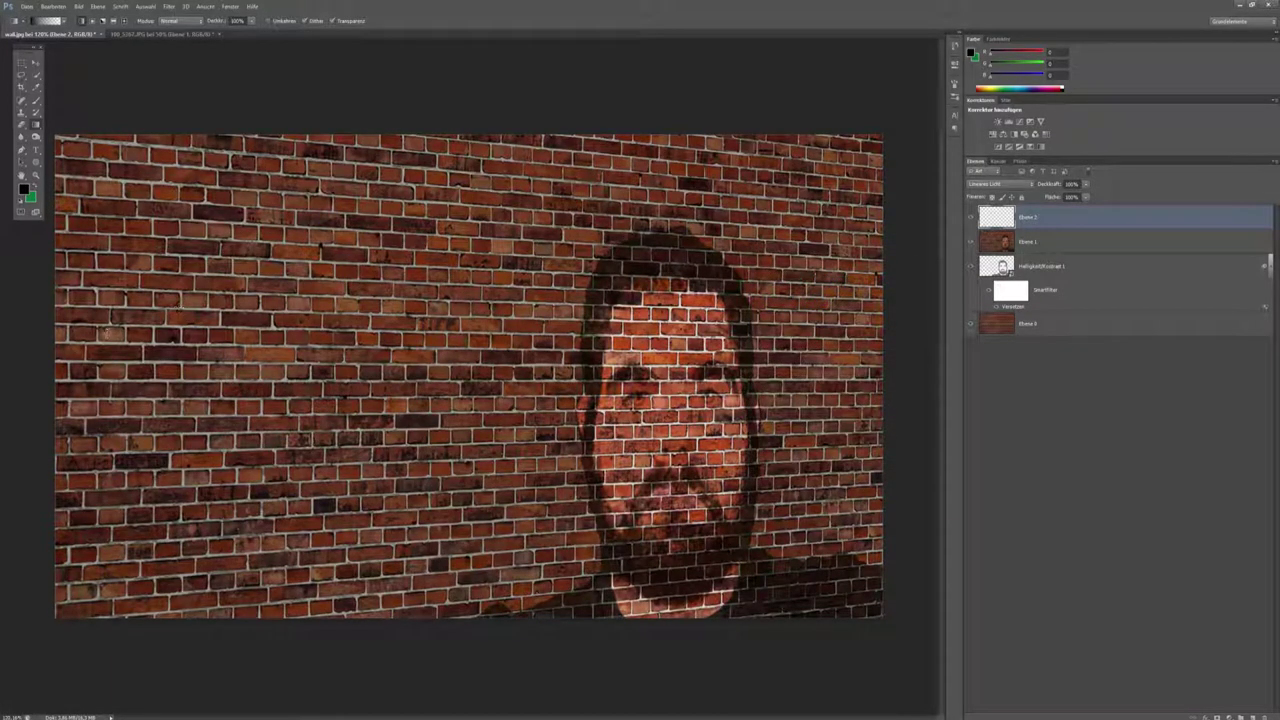
{"action": "left_click_drag", "start_coordinate": [60, 384], "coordinate": [876, 372]}
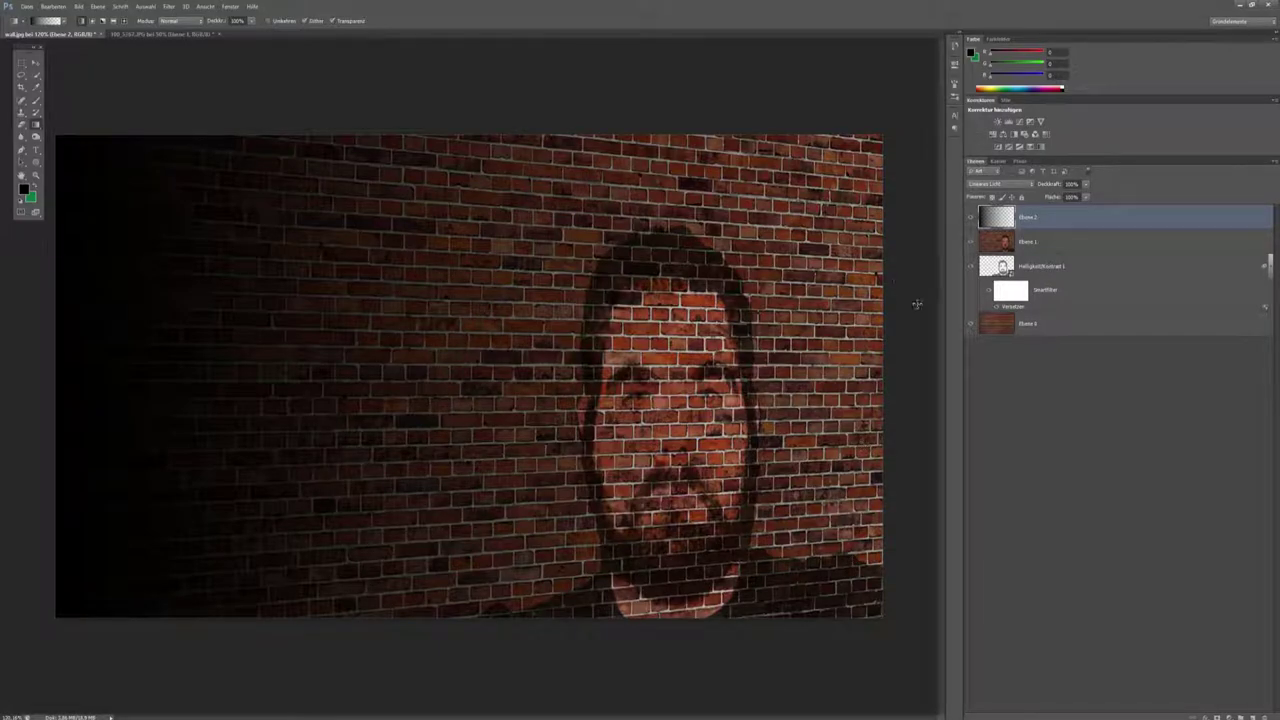
{"action": "left_click", "coordinate": [26, 6]}
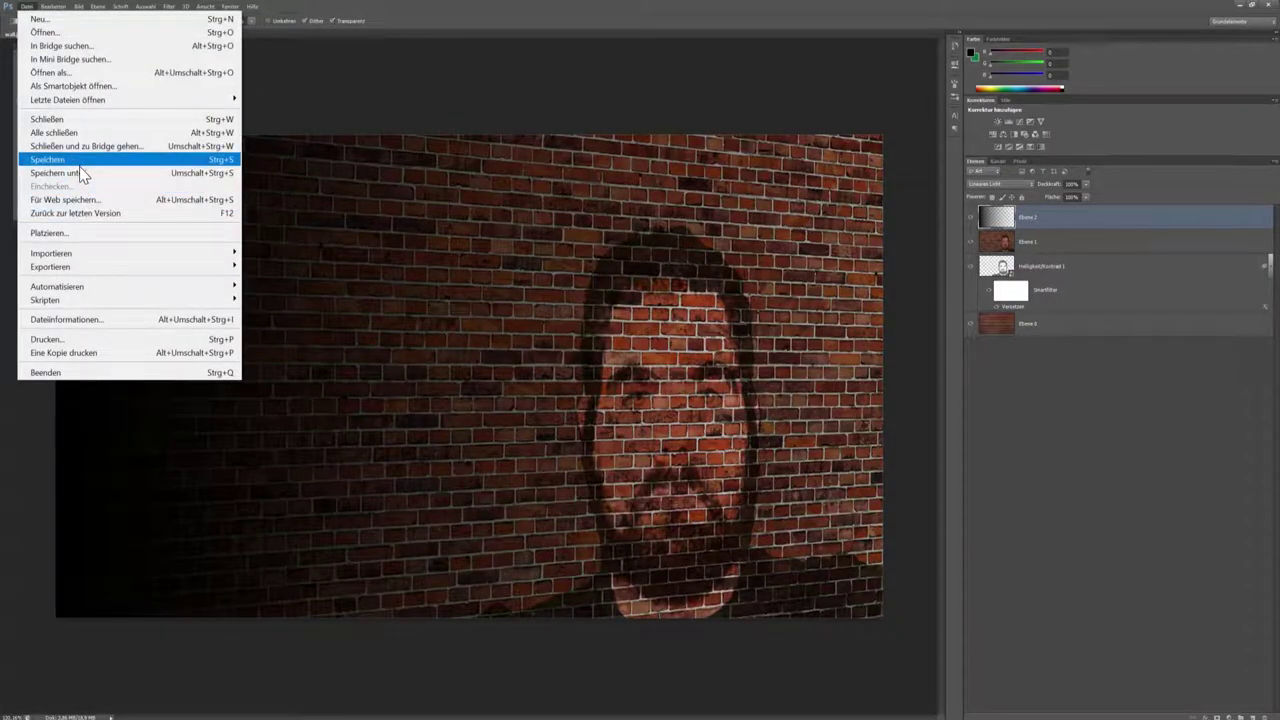
- Save the composite as JPEG under the new name meatwall.jpg, accepting default JPEG options
{"action": "left_click", "coordinate": [60, 173]}
{"action": "left_click", "coordinate": [388, 373]}
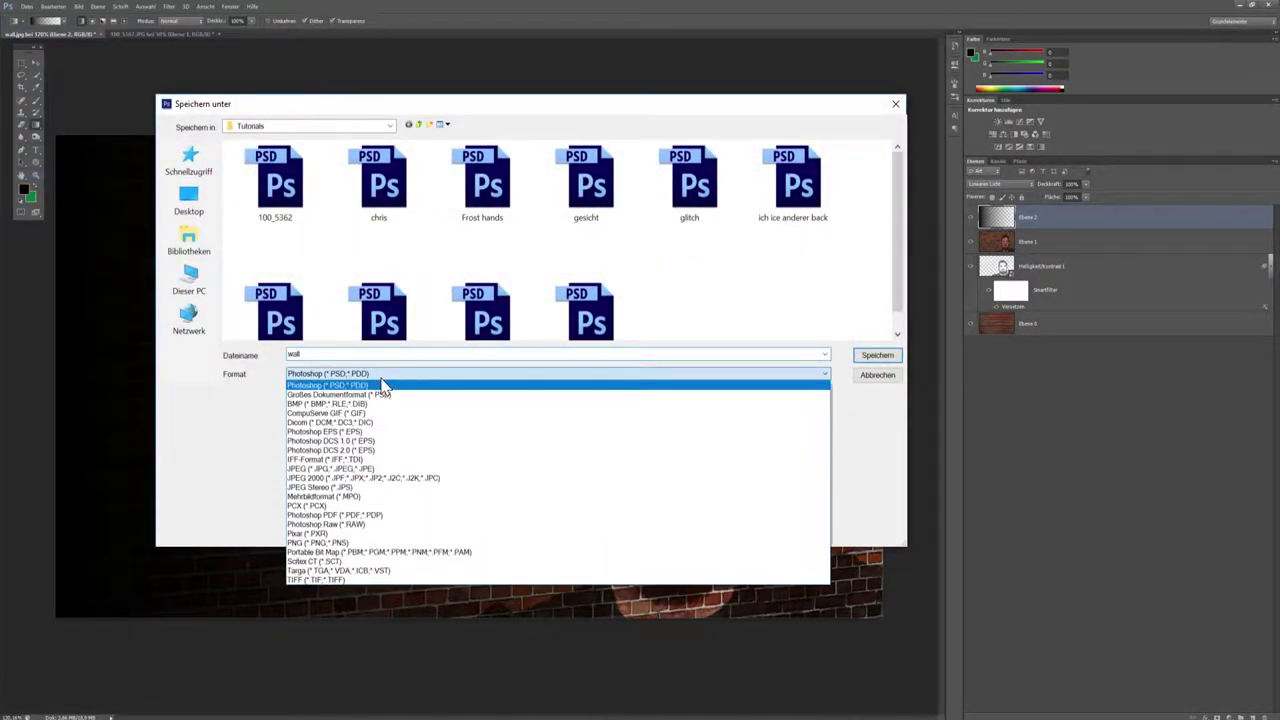
{"action": "left_click", "coordinate": [372, 469]}
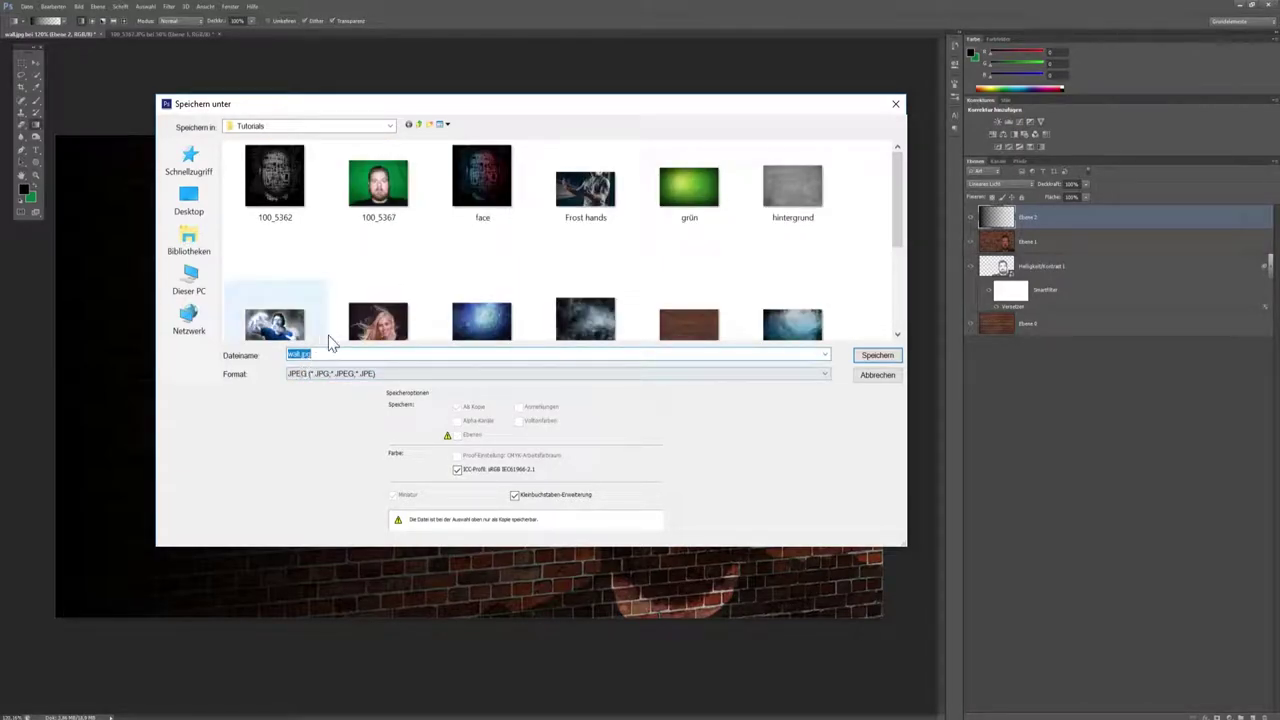
{"action": "left_click", "coordinate": [872, 357]}
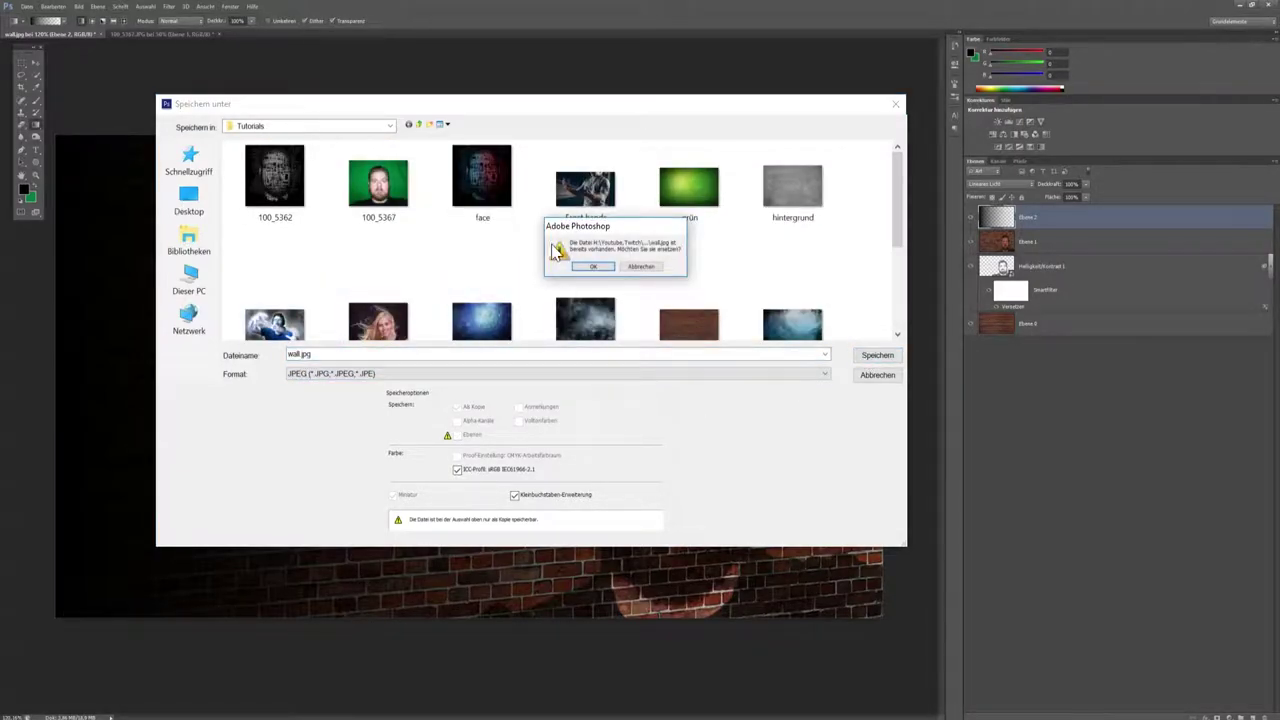
{"action": "left_click", "coordinate": [636, 268]}
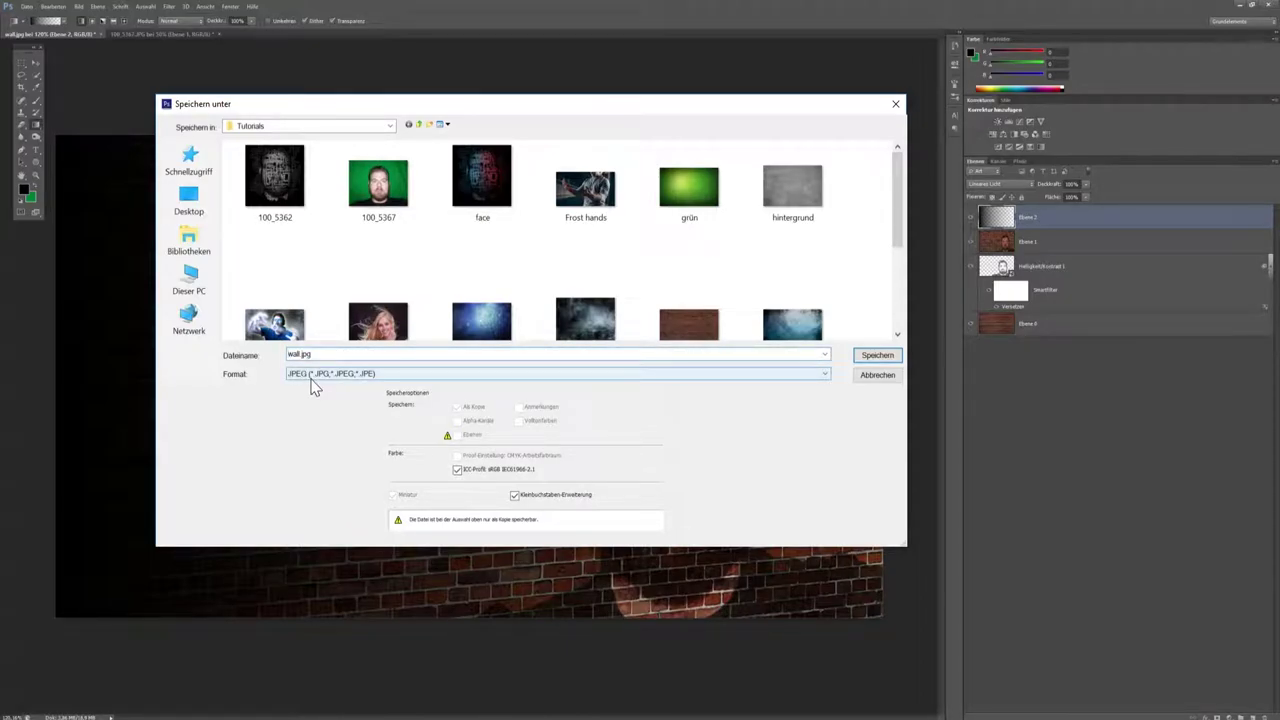
{"action": "left_click", "coordinate": [289, 354]}
{"action": "type", "text": "meat"}
{"action": "key", "text": "Return"}
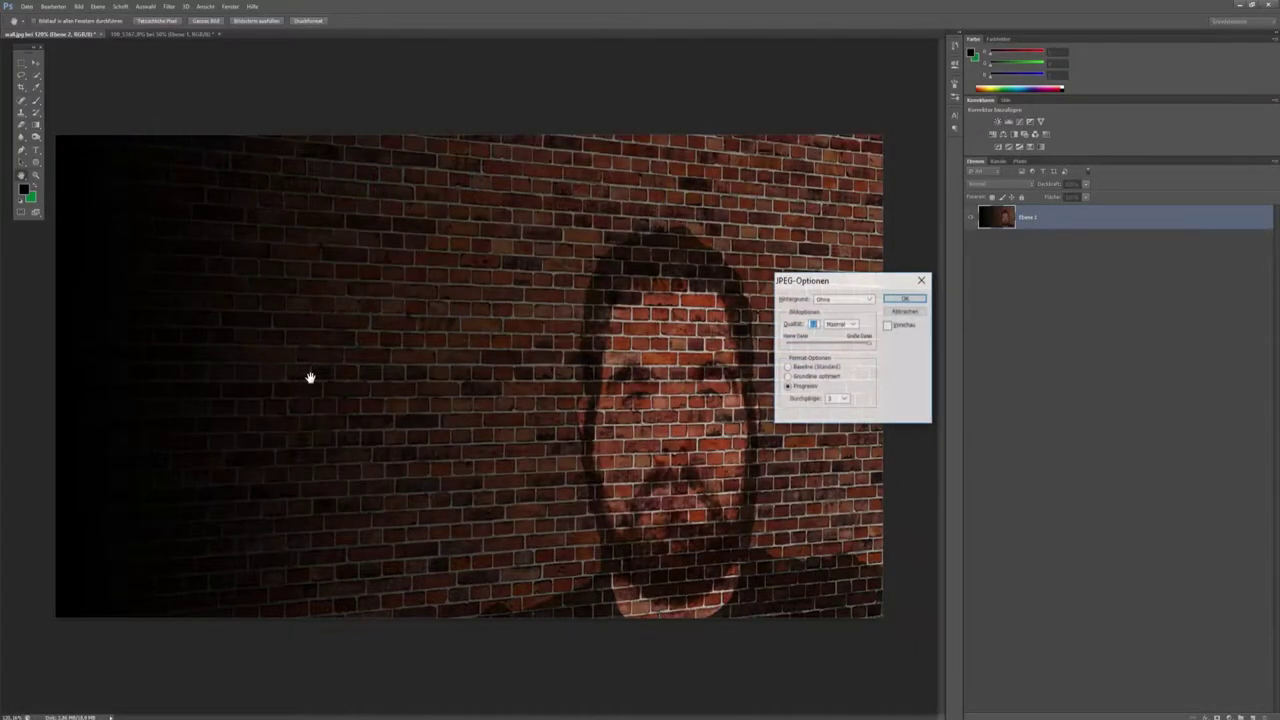
{"action": "left_click", "coordinate": [904, 298]}
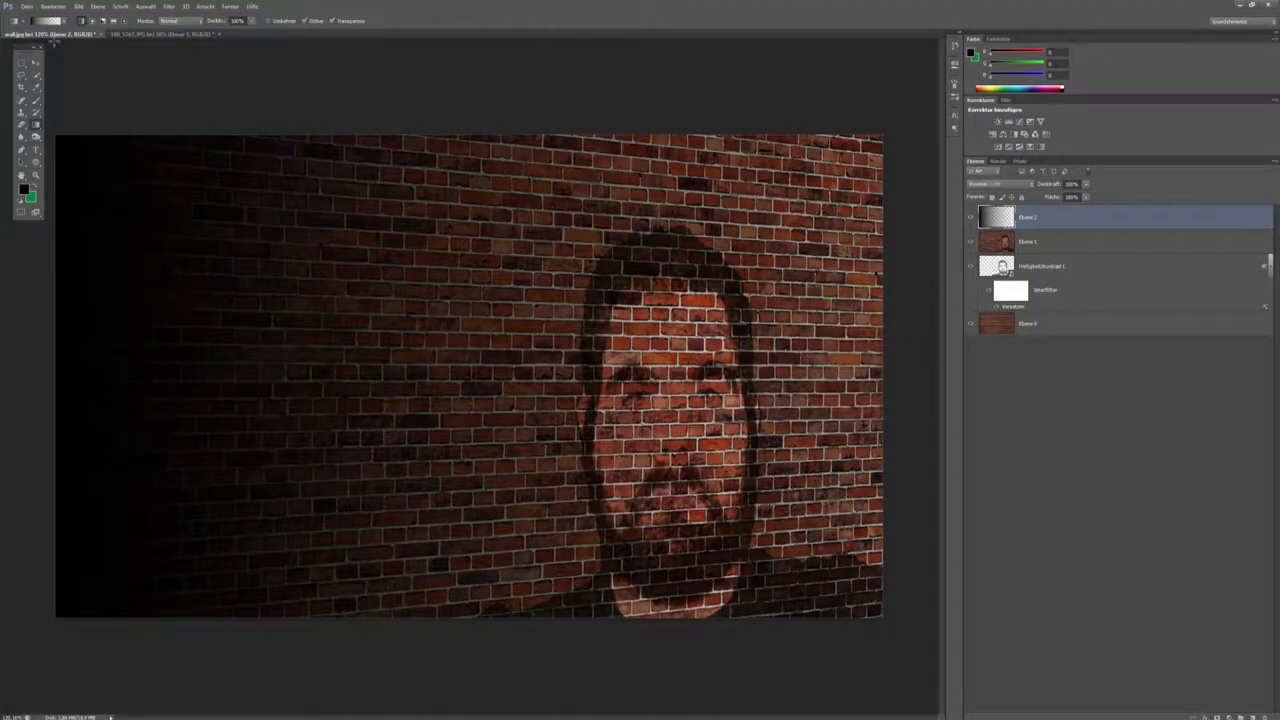
{"action": "left_click", "coordinate": [26, 6]}
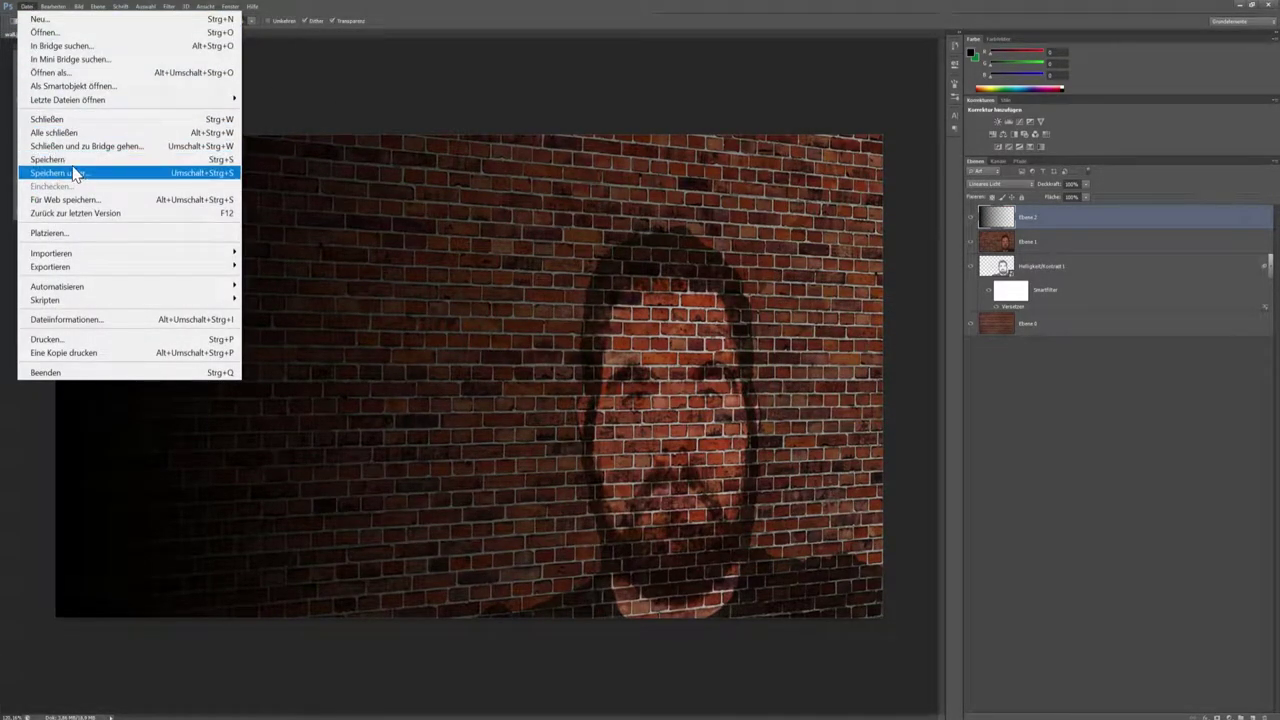
- Locate meatwall.jpg in the Tutorials folder and bring up its context menu to open it
{"action": "left_click", "coordinate": [60, 33]}
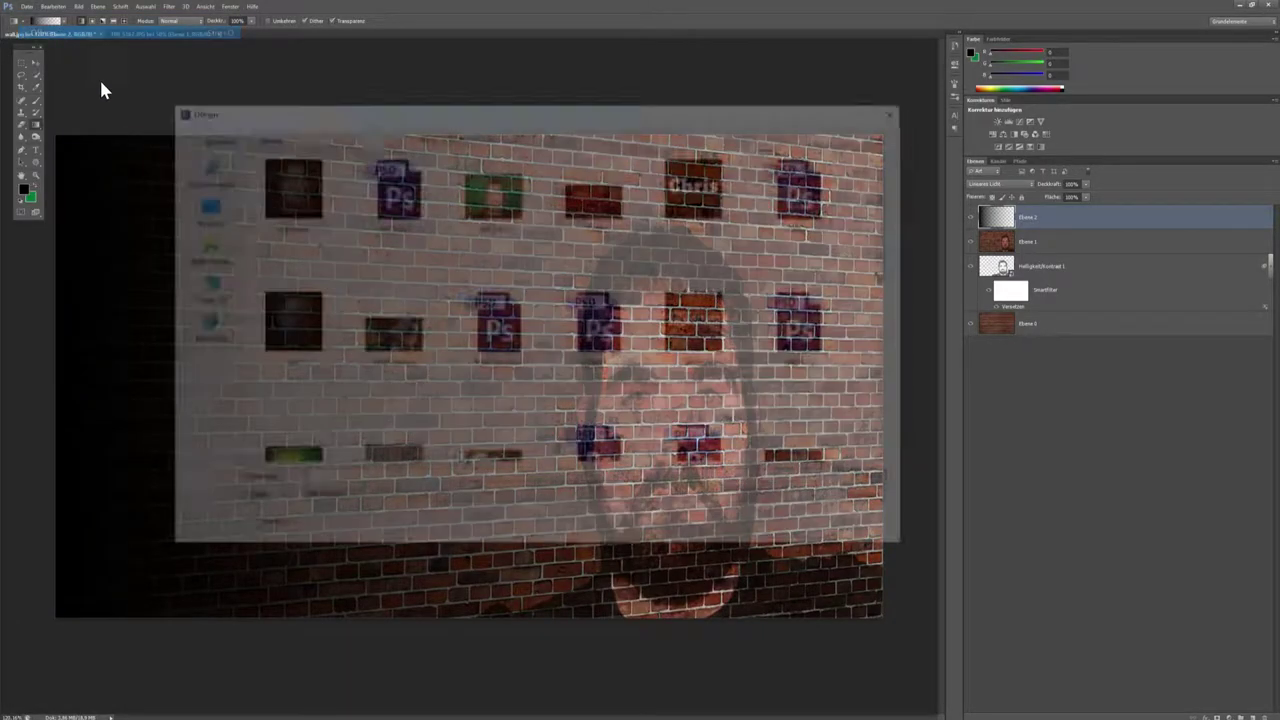
{"action": "scroll", "coordinate": [423, 314], "scroll_direction": "down", "scroll_amount": 3}
{"action": "scroll", "coordinate": [455, 395], "scroll_direction": "down", "scroll_amount": 3}
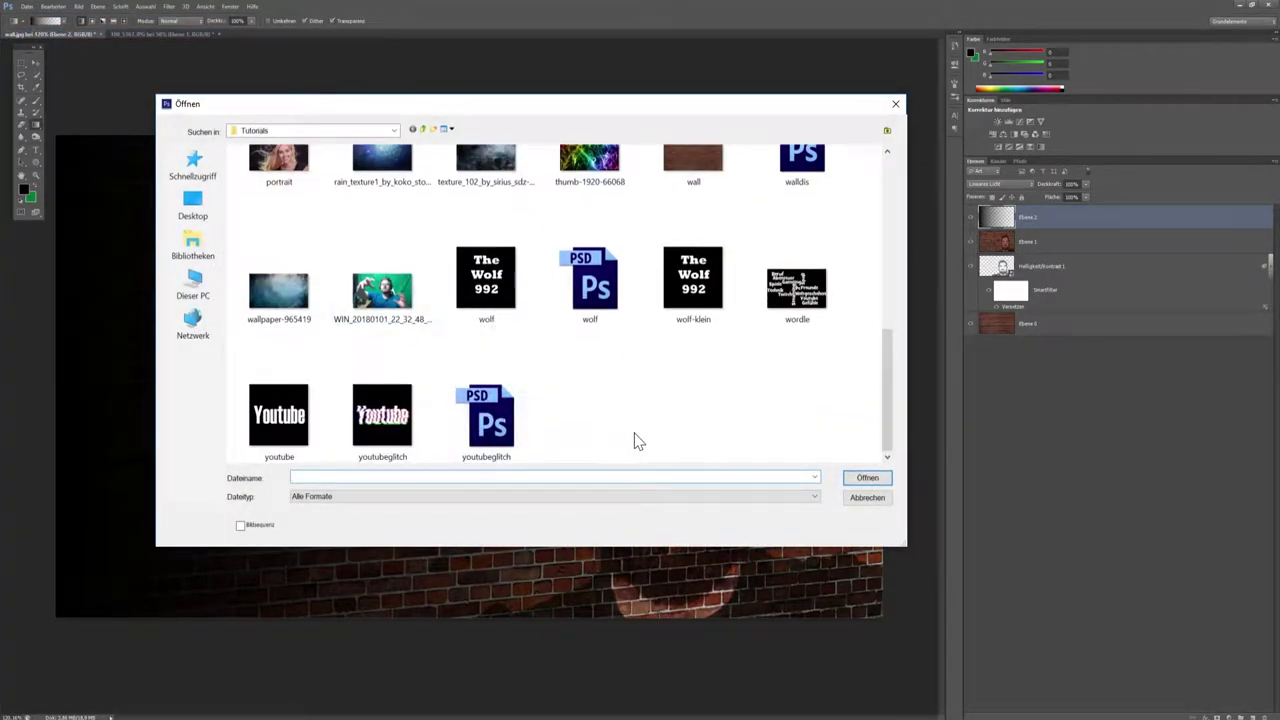
{"action": "scroll", "coordinate": [637, 437], "scroll_direction": "up", "scroll_amount": 2}
{"action": "left_click", "coordinate": [797, 222]}
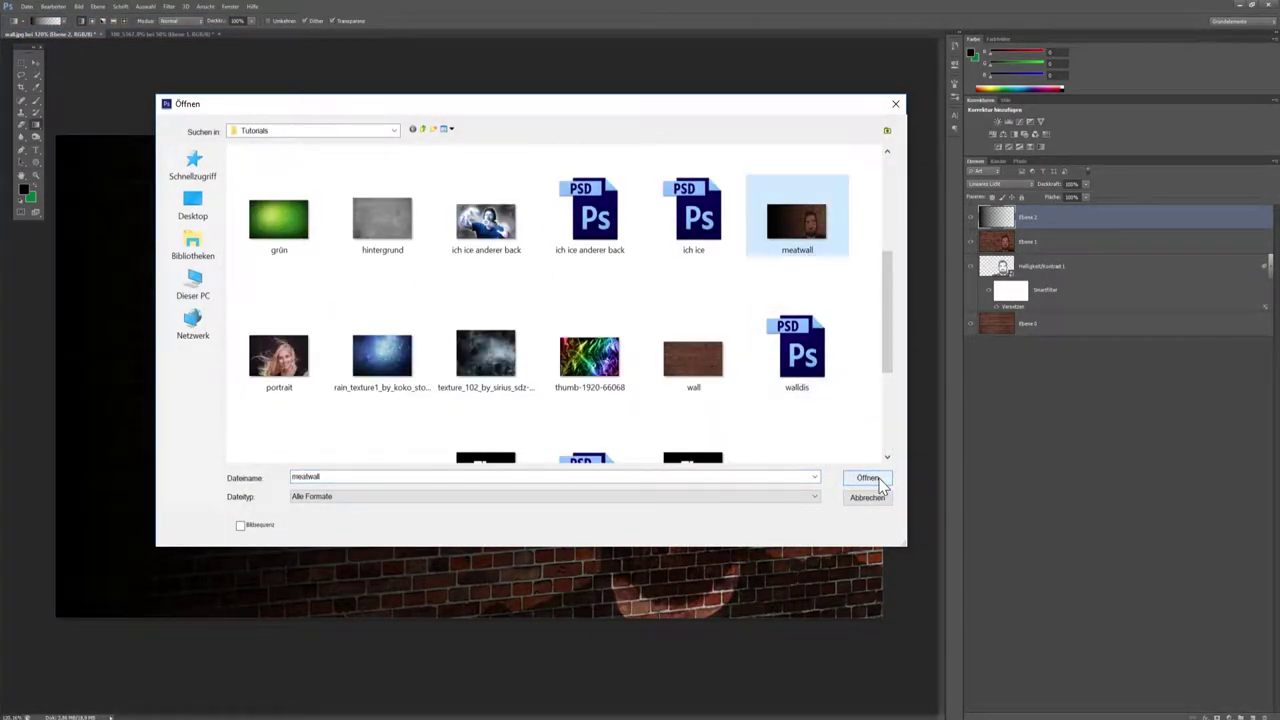
{"action": "right_click", "coordinate": [810, 230]}
{"action": "left_click", "coordinate": [840, 254]}
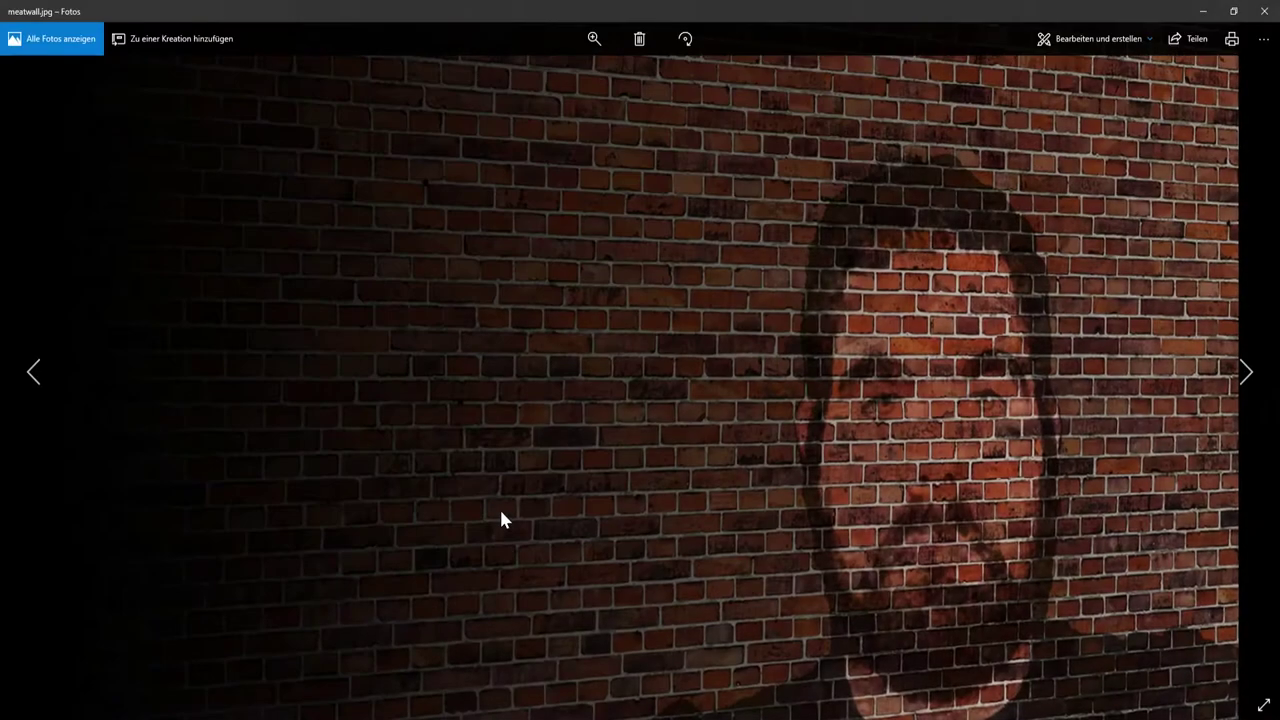